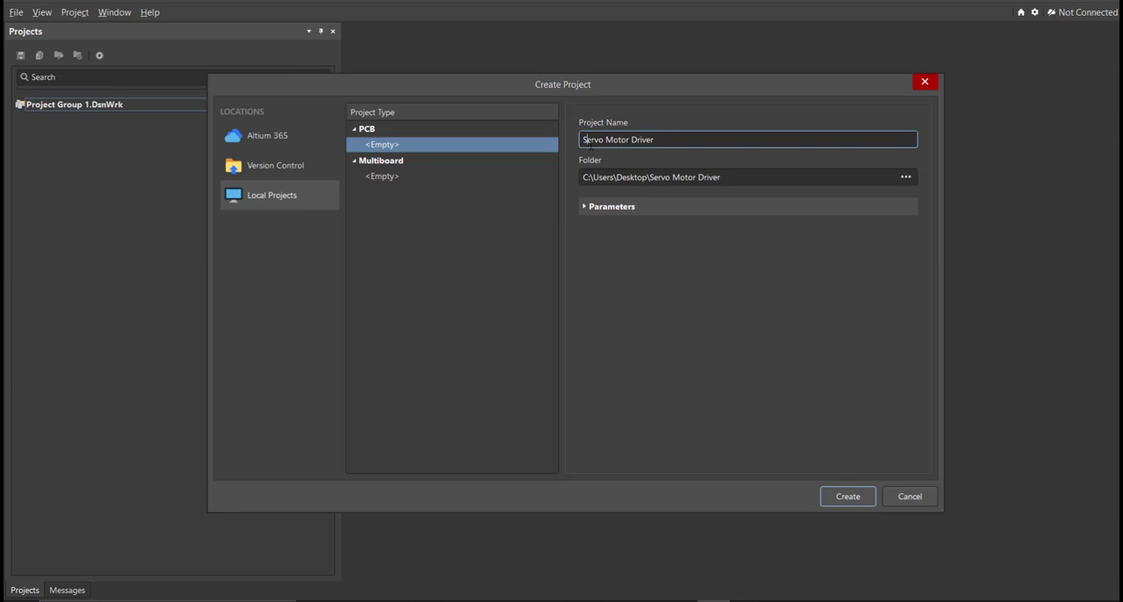
# Create the local PCB project Servo Motor Driver and add a new schematic sheet to it.
pyautogui.click(624, 140)
pyautogui.click(838, 503)
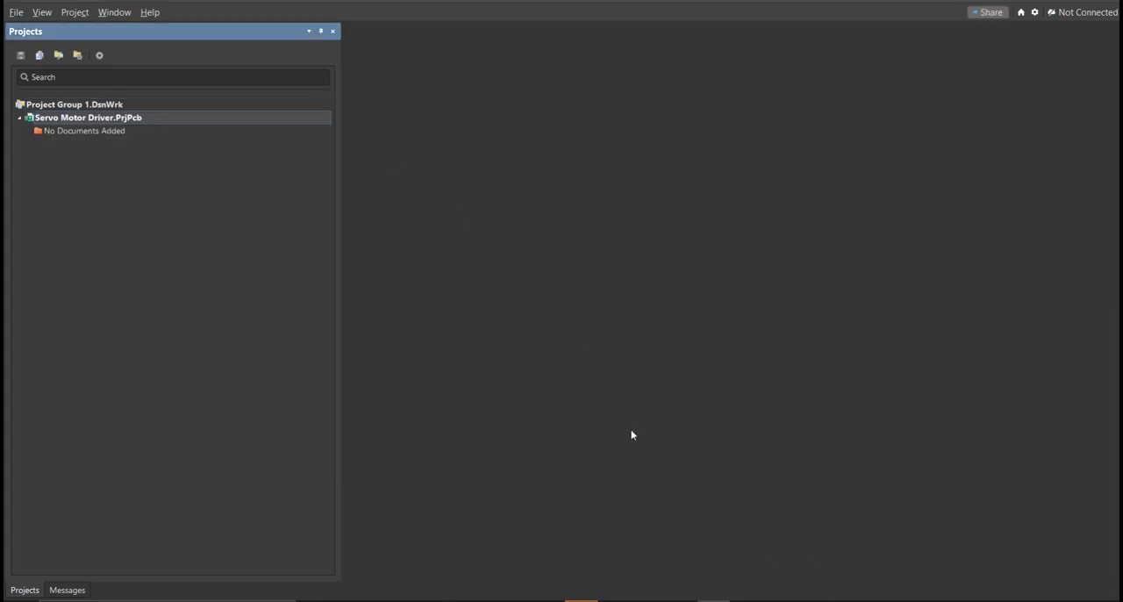
pyautogui.click(16, 12)
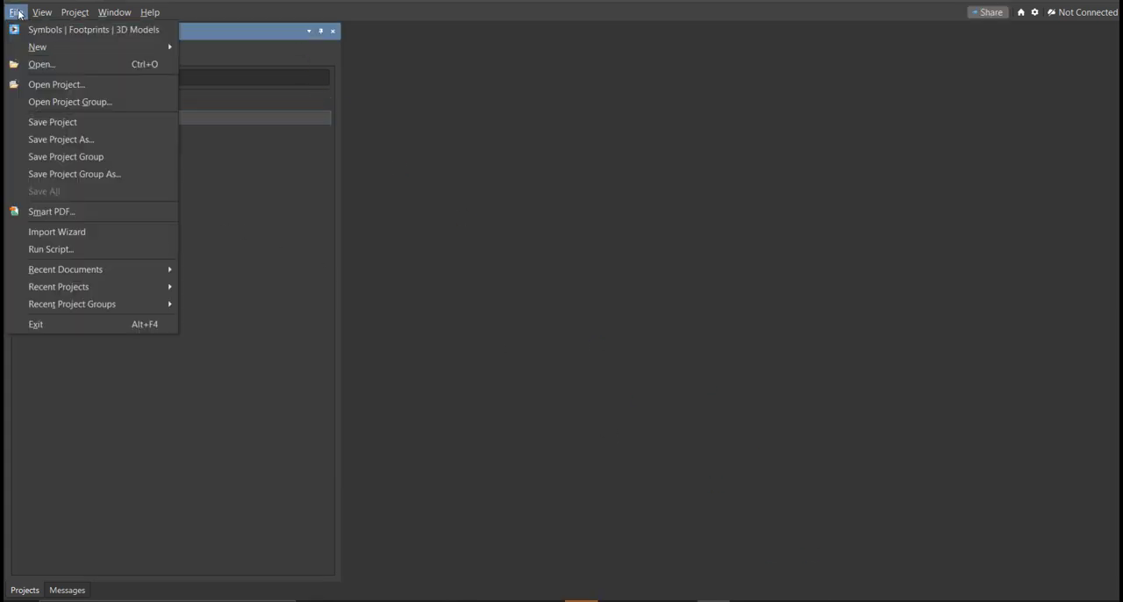
pyautogui.moveTo(37, 47)
pyautogui.click(269, 64)
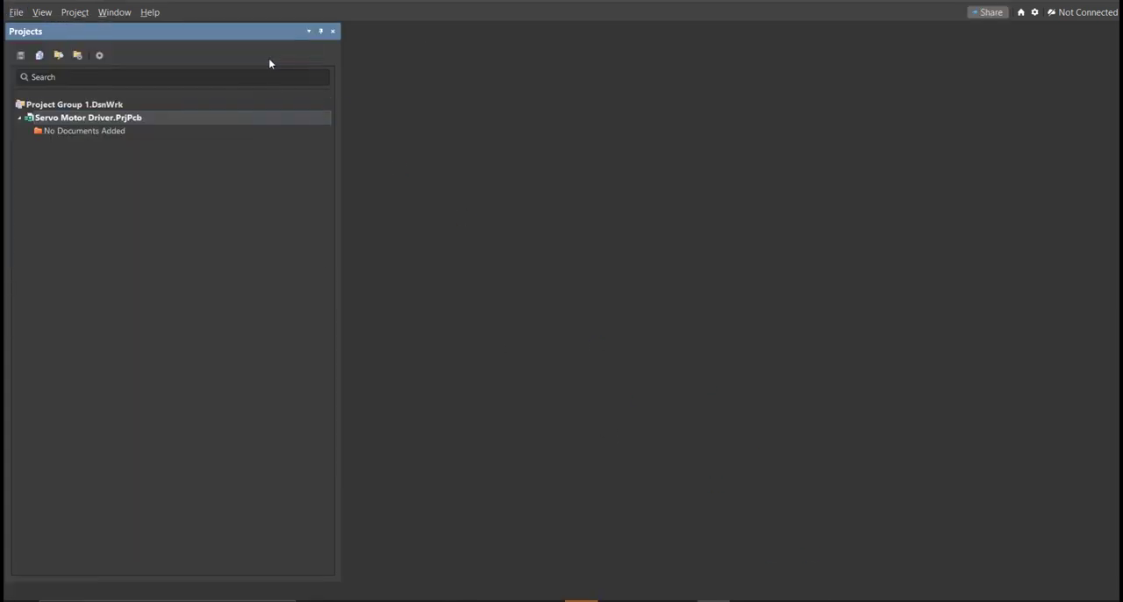
pyautogui.moveTo(467, 231); pyautogui.dragTo(468, 242, button='middle')
pyautogui.moveTo(468, 243); pyautogui.dragTo(498, 234, button='right')
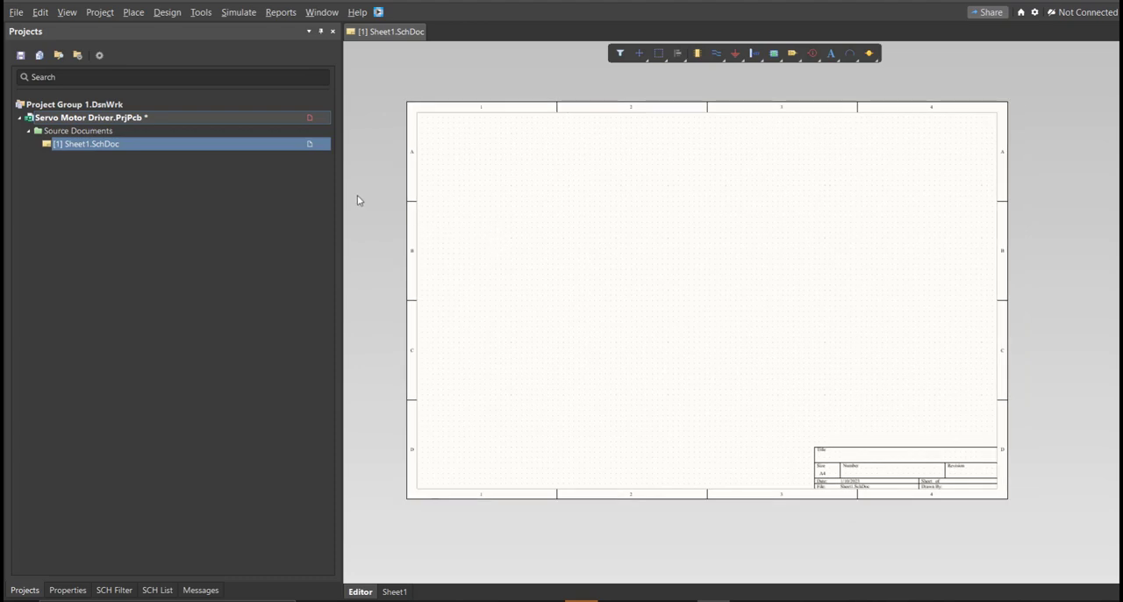
# Save the project, naming its schematic sheet Servo Motor Driver.
pyautogui.rightClick(282, 119)
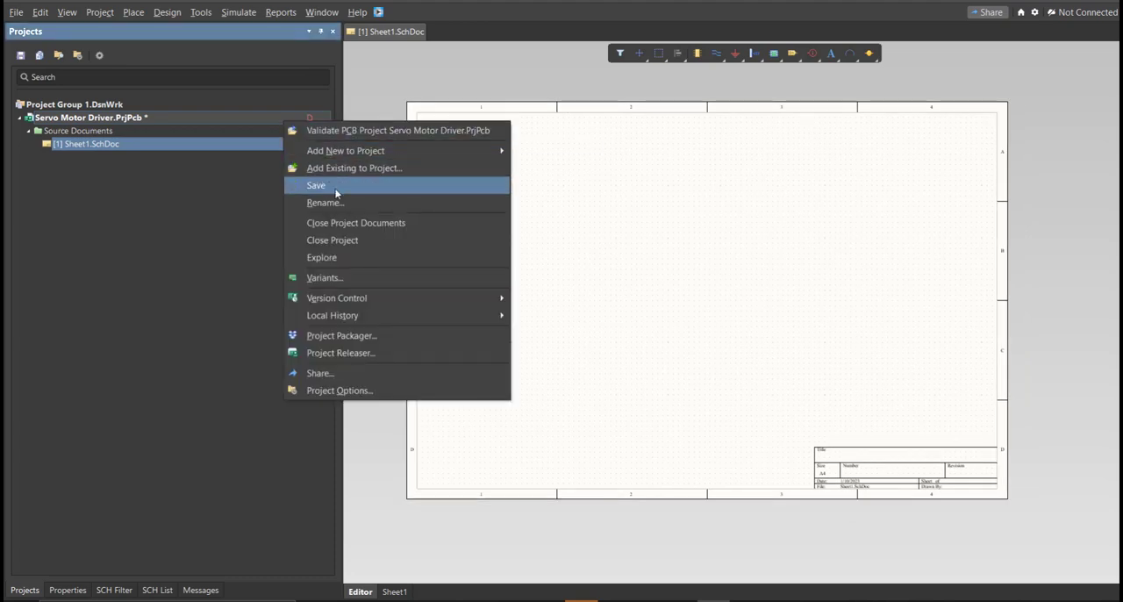
pyautogui.click(315, 185)
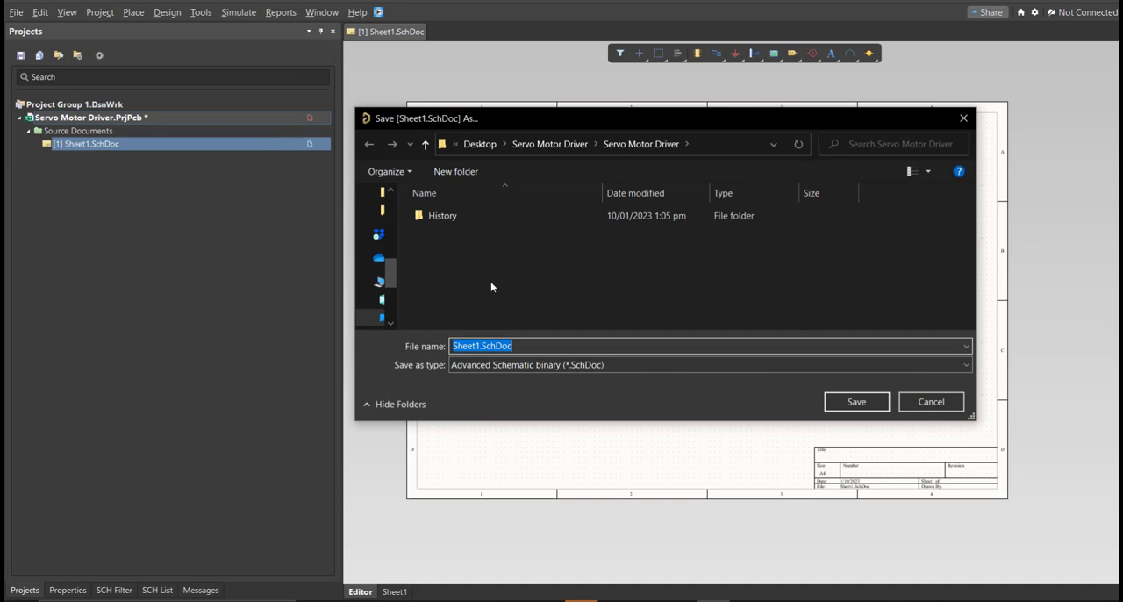
pyautogui.write('Servo Motor Driver')
pyautogui.click(869, 407)
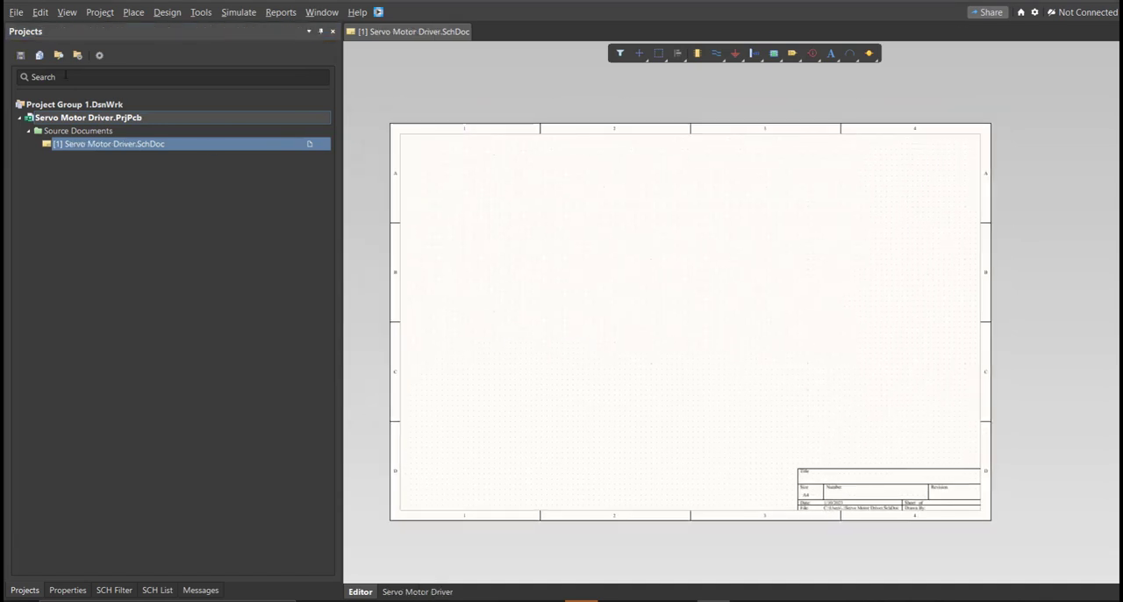
# Add a new schematic library to the project and save it as Servo Motor Driver.
pyautogui.click(15, 13)
pyautogui.moveTo(31, 52)
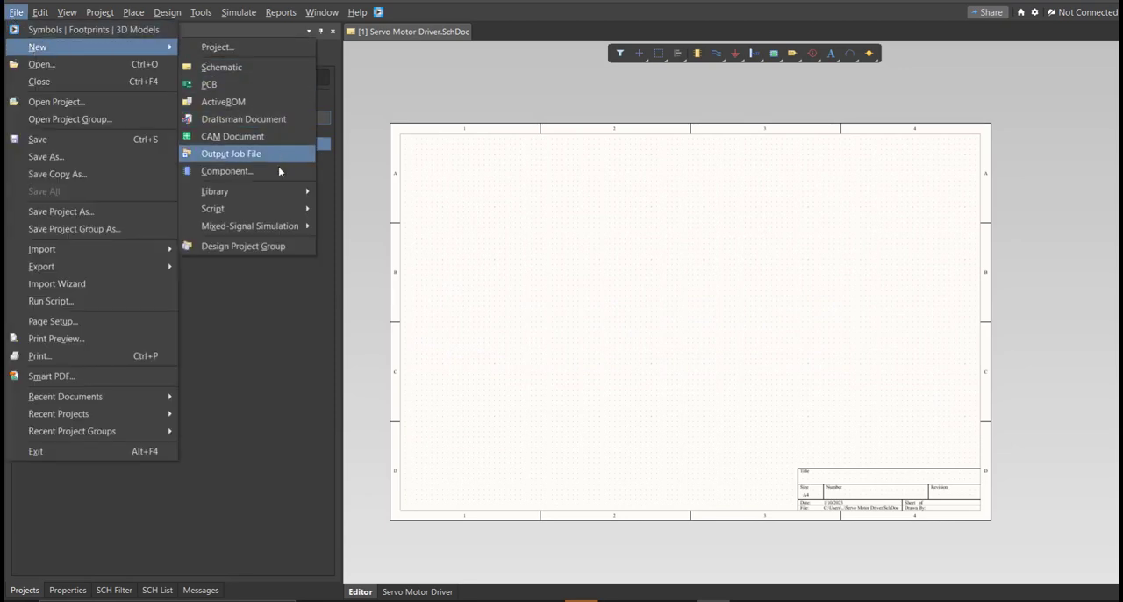
pyautogui.moveTo(279, 188)
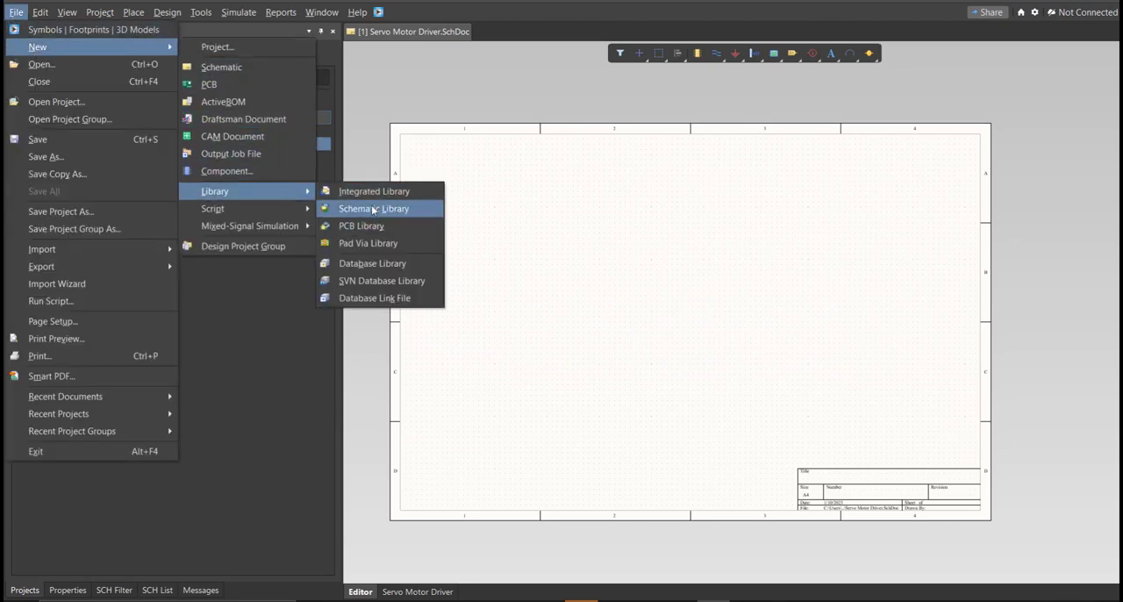
pyautogui.click(375, 208)
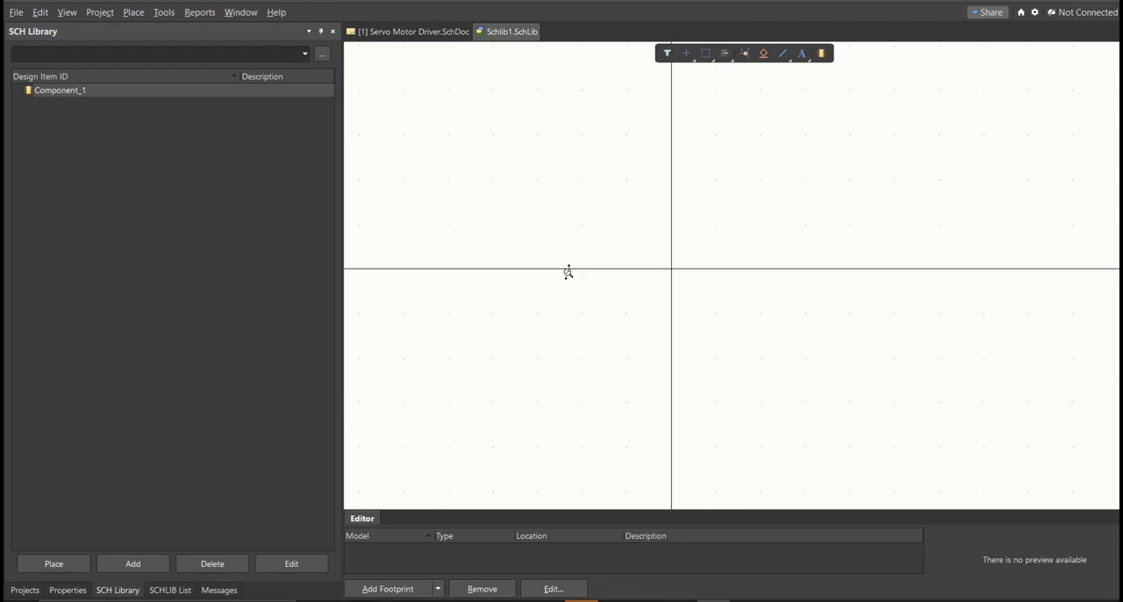
pyautogui.hotkey('ctrl', 's')
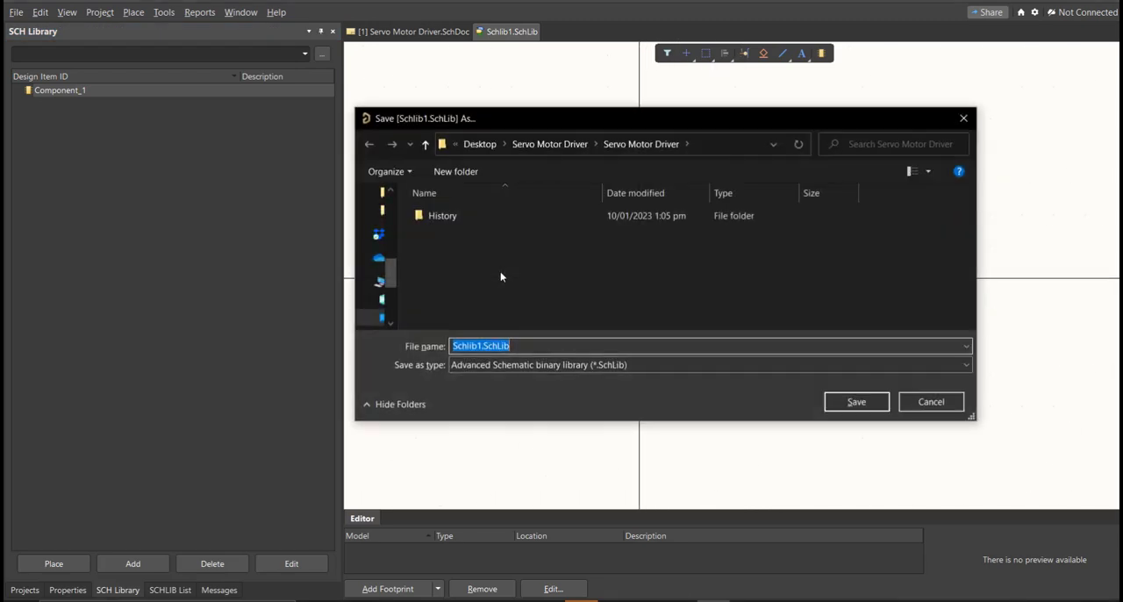
pyautogui.write('Servo Motor Driver')
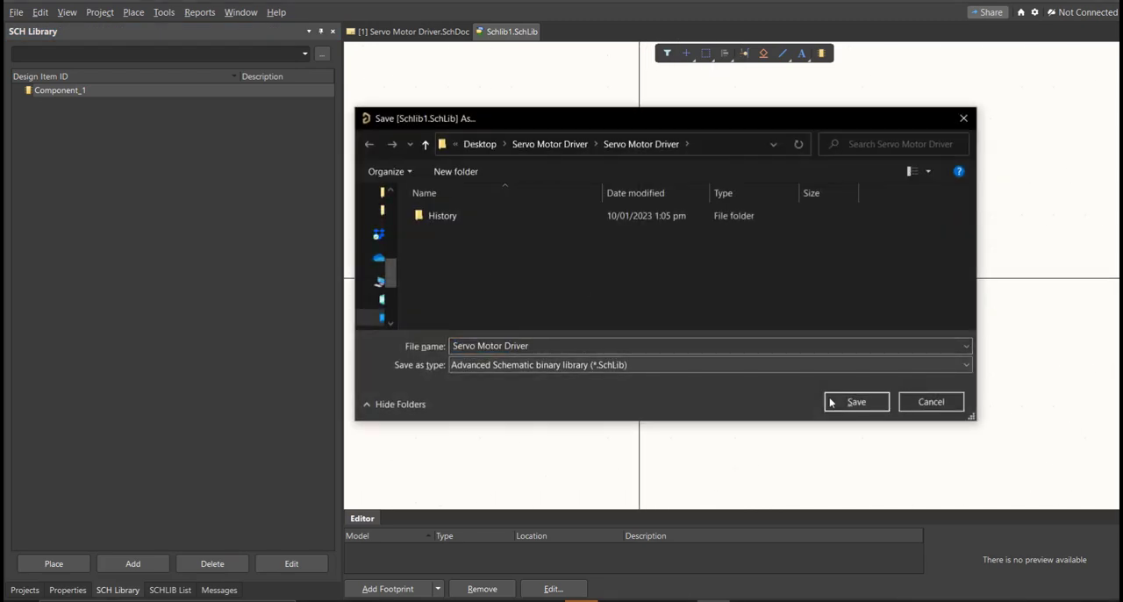
pyautogui.click(853, 401)
pyautogui.moveTo(513, 535); pyautogui.dragTo(449, 534)
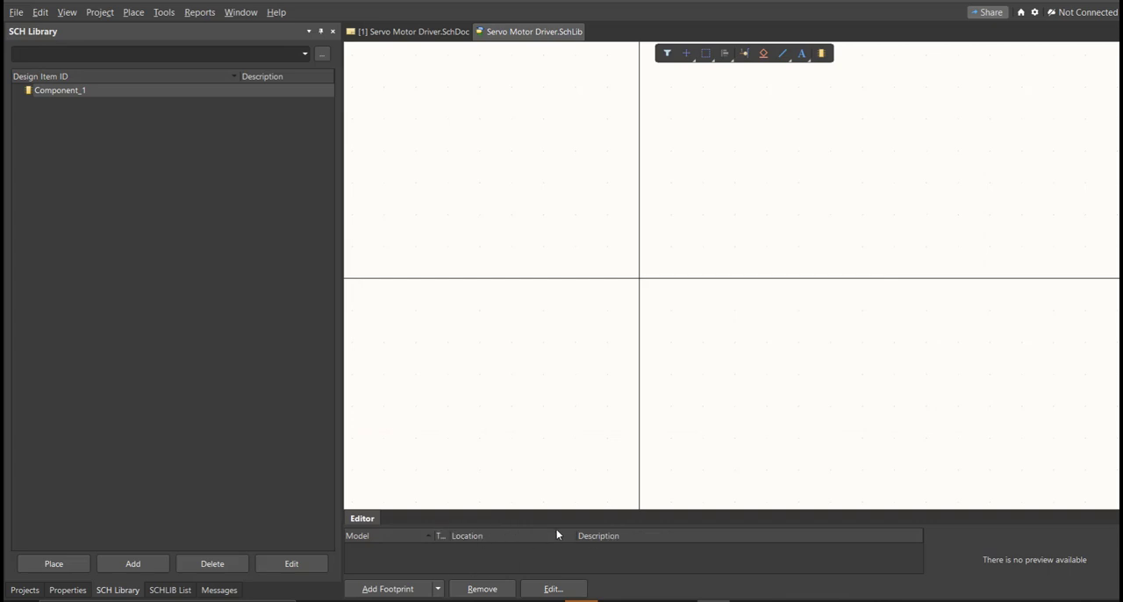
pyautogui.moveTo(575, 537); pyautogui.dragTo(463, 524)
pyautogui.keyDown('ctrl'); pyautogui.scroll(-2, 488, 308); pyautogui.keyUp('ctrl')
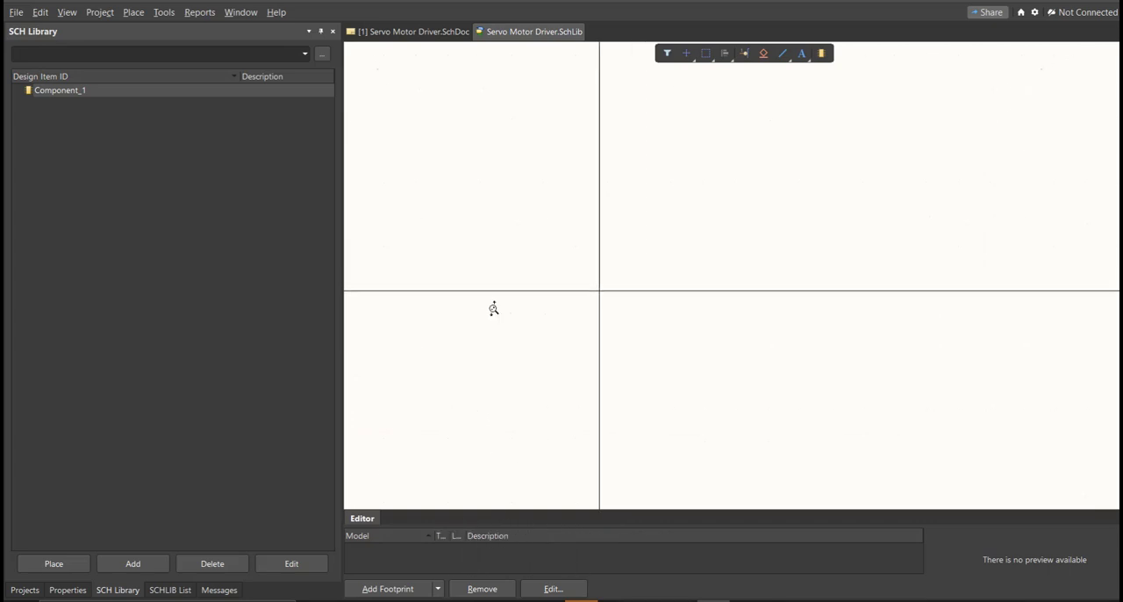
# Add a new PCB library to the project and save it as Servo Motor Driver.
pyautogui.click(16, 13)
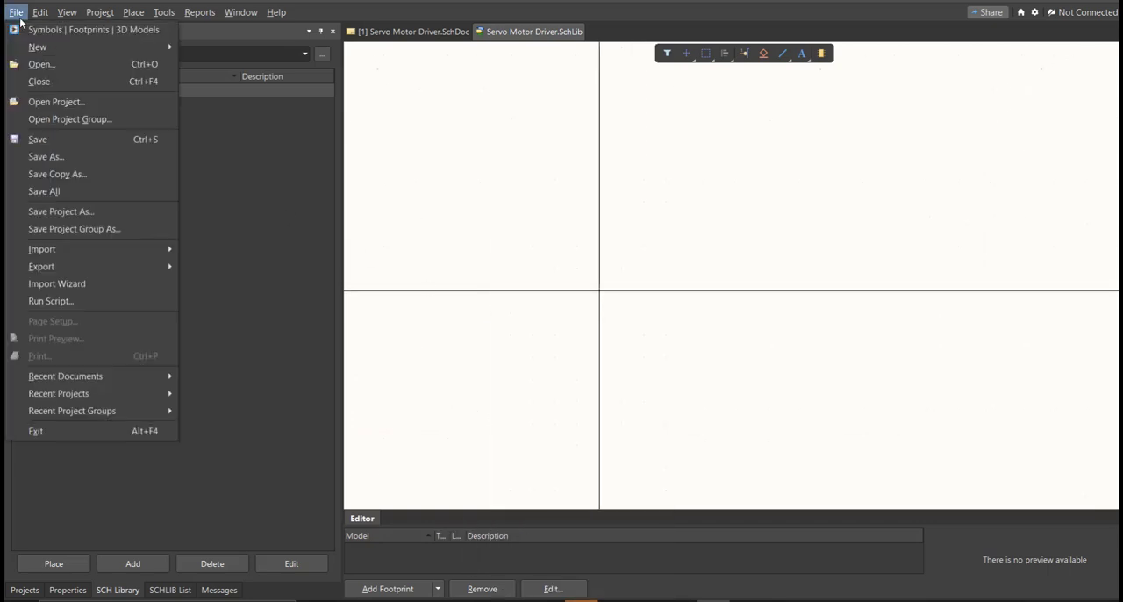
pyautogui.moveTo(30, 47)
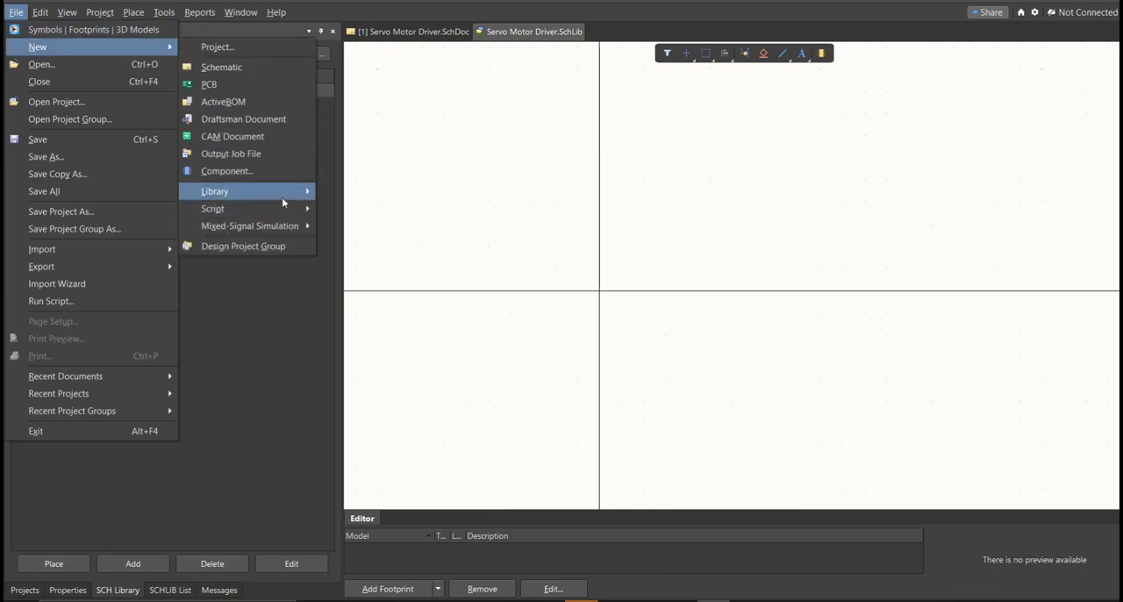
pyautogui.moveTo(281, 196)
pyautogui.click(380, 228)
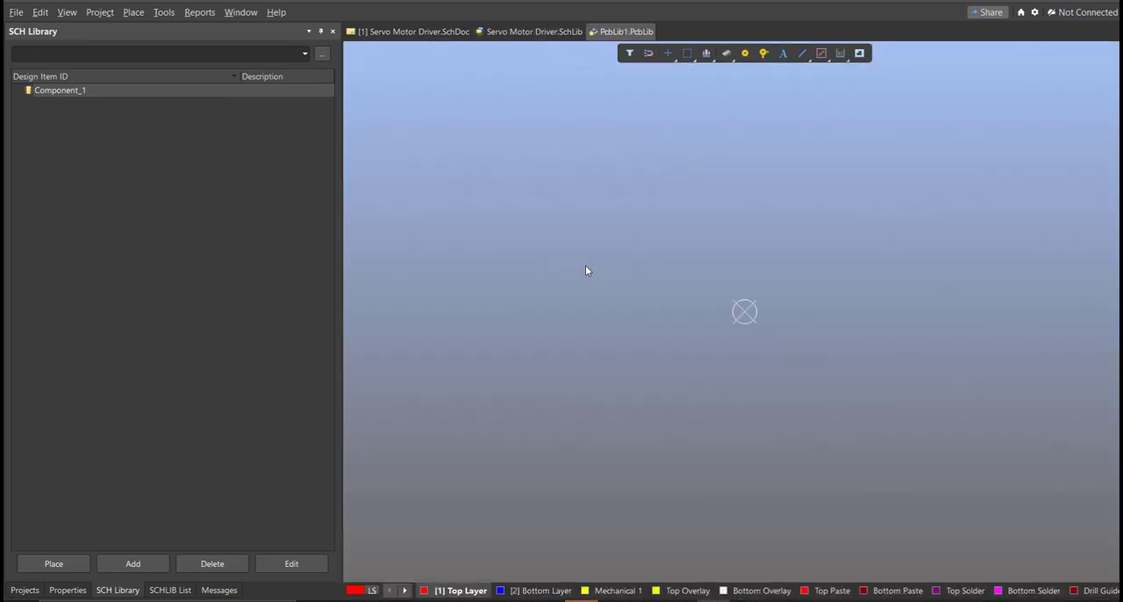
pyautogui.moveTo(603, 315); pyautogui.dragTo(585, 316, button='right')
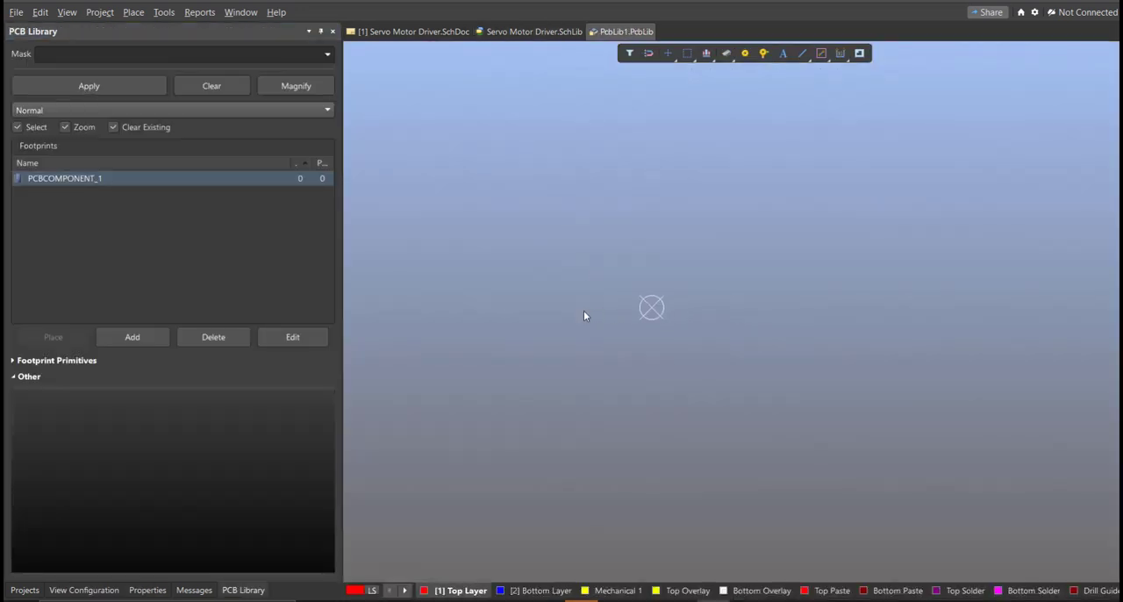
pyautogui.hotkey('ctrl', 's')
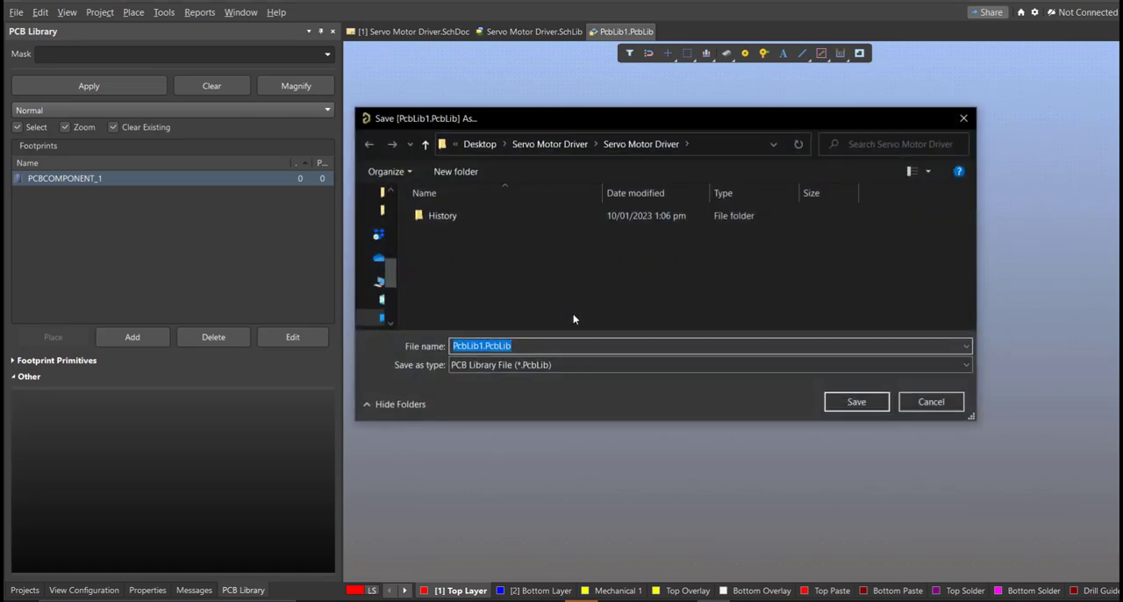
pyautogui.write('Servo Motor Driver')
pyautogui.click(647, 359)
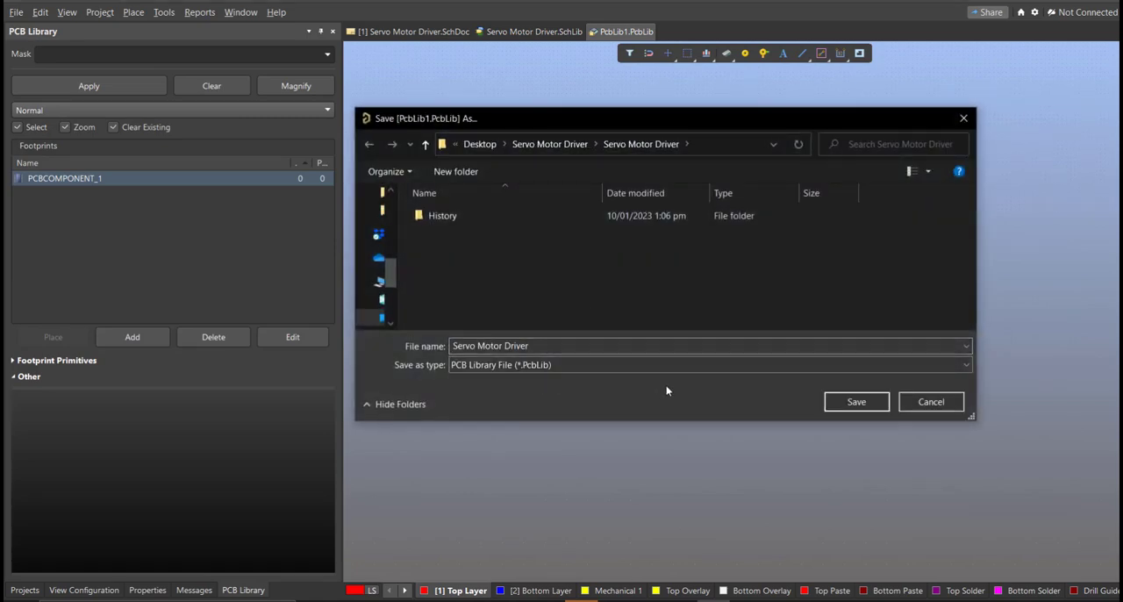
pyautogui.click(858, 404)
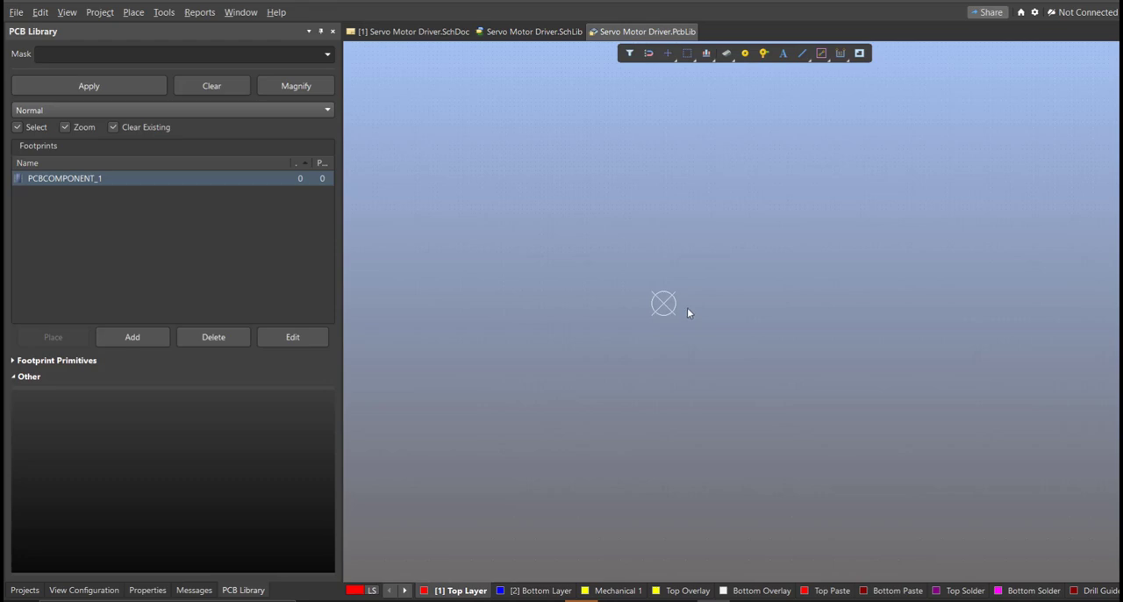
# Return to the Servo Motor Driver schematic sheet and open the Altium Library Loader.
pyautogui.click(411, 31)
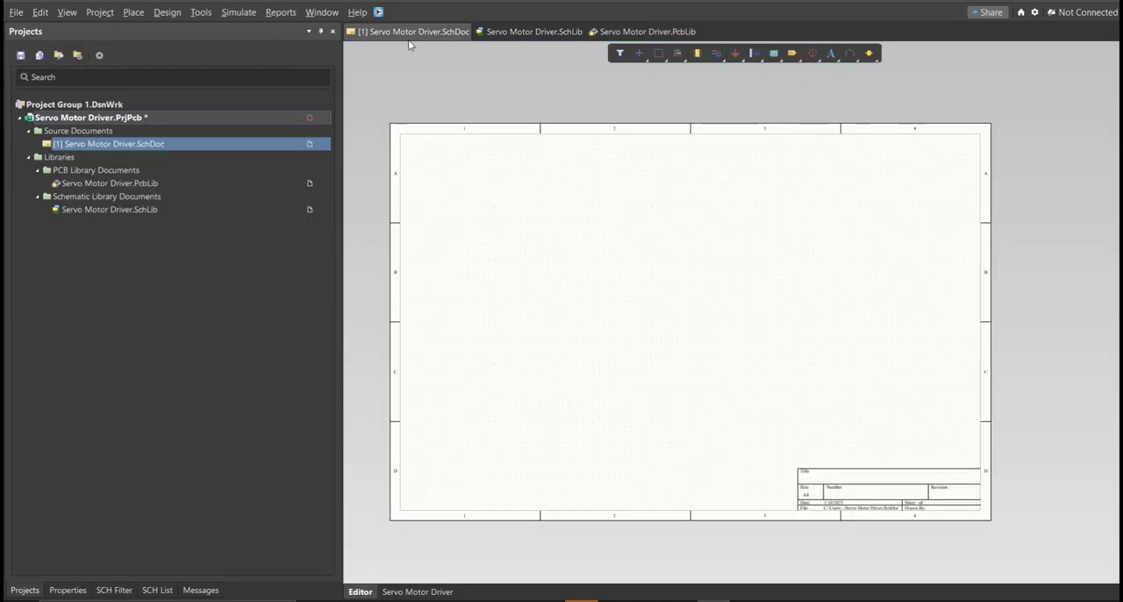
pyautogui.moveTo(491, 181); pyautogui.dragTo(529, 190, button='right')
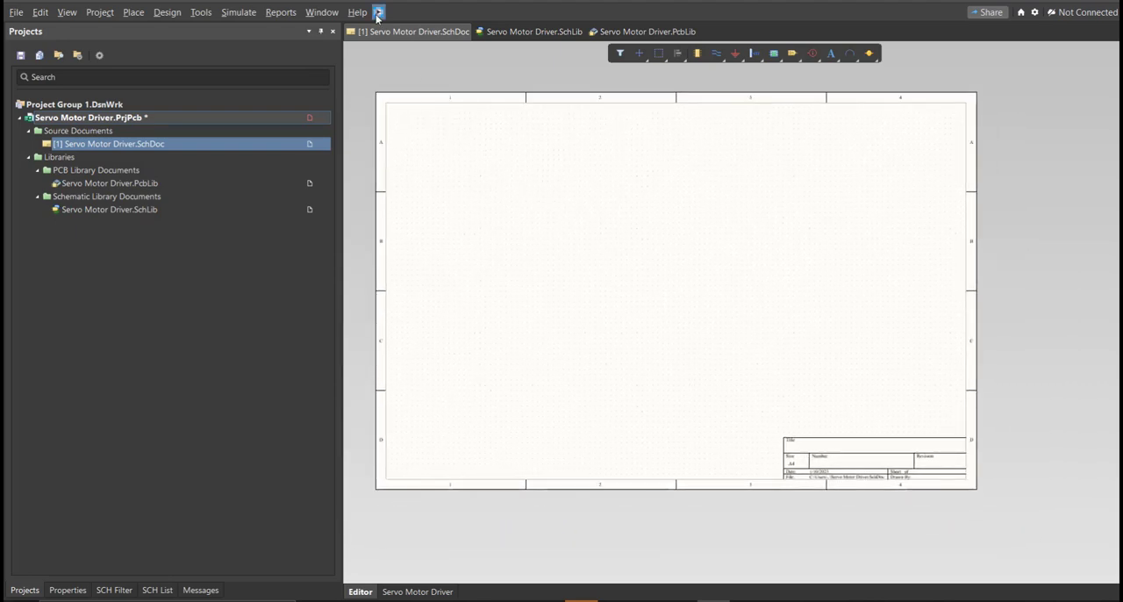
pyautogui.moveTo(126, 12); pyautogui.dragTo(504, 128)
pyautogui.click(493, 169)
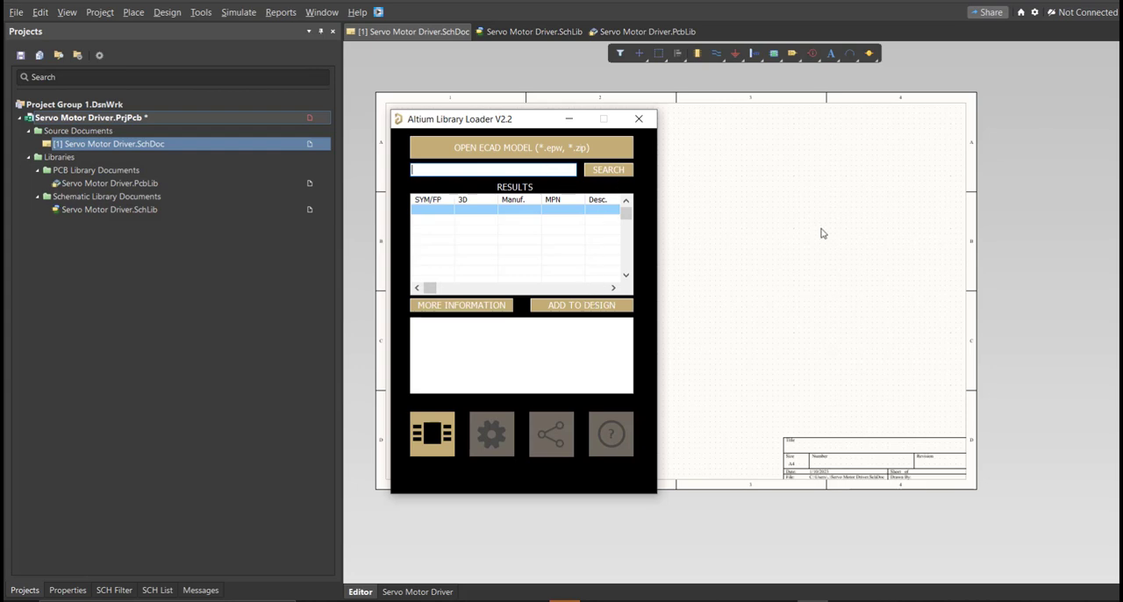
pyautogui.click(707, 510)
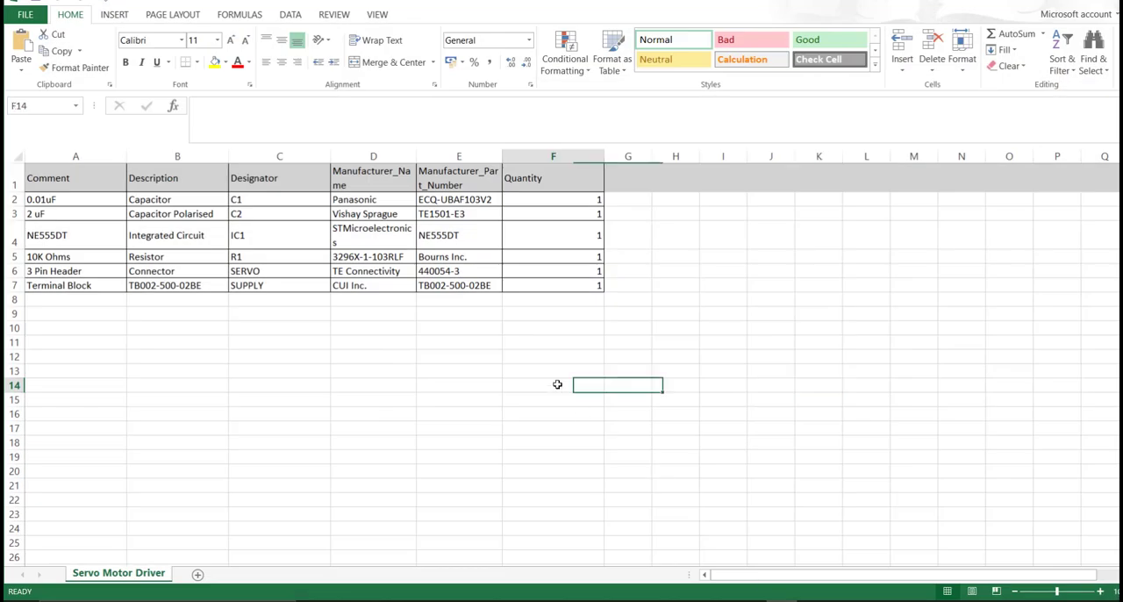
pyautogui.click(555, 384)
pyautogui.moveTo(501, 162); pyautogui.dragTo(538, 157)
pyautogui.moveTo(476, 186); pyautogui.dragTo(509, 274)
pyautogui.moveTo(537, 153); pyautogui.dragTo(555, 154)
pyautogui.click(495, 200)
pyautogui.doubleClick(501, 200)
pyautogui.moveTo(501, 200); pyautogui.dragTo(418, 200)
pyautogui.hotkey('ctrl', 'c')
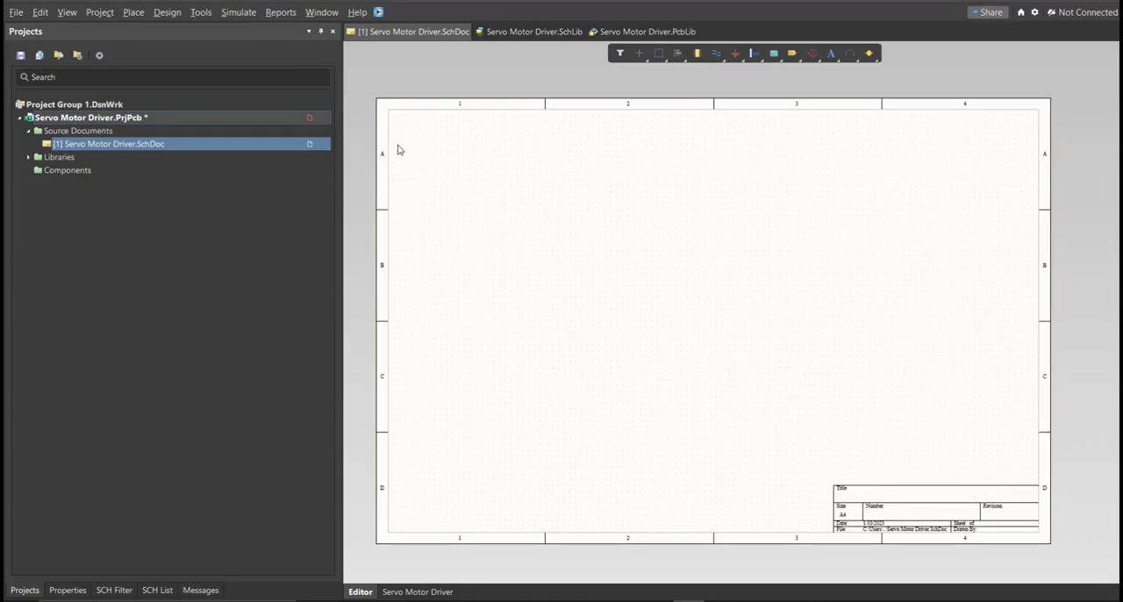
# Open the Altium Library Loader and search for the part ECQ-UBAF103V2.
pyautogui.click(378, 11)
pyautogui.moveTo(166, 9); pyautogui.dragTo(575, 134)
pyautogui.click(494, 178)
pyautogui.hotkey('ctrl', 'v')
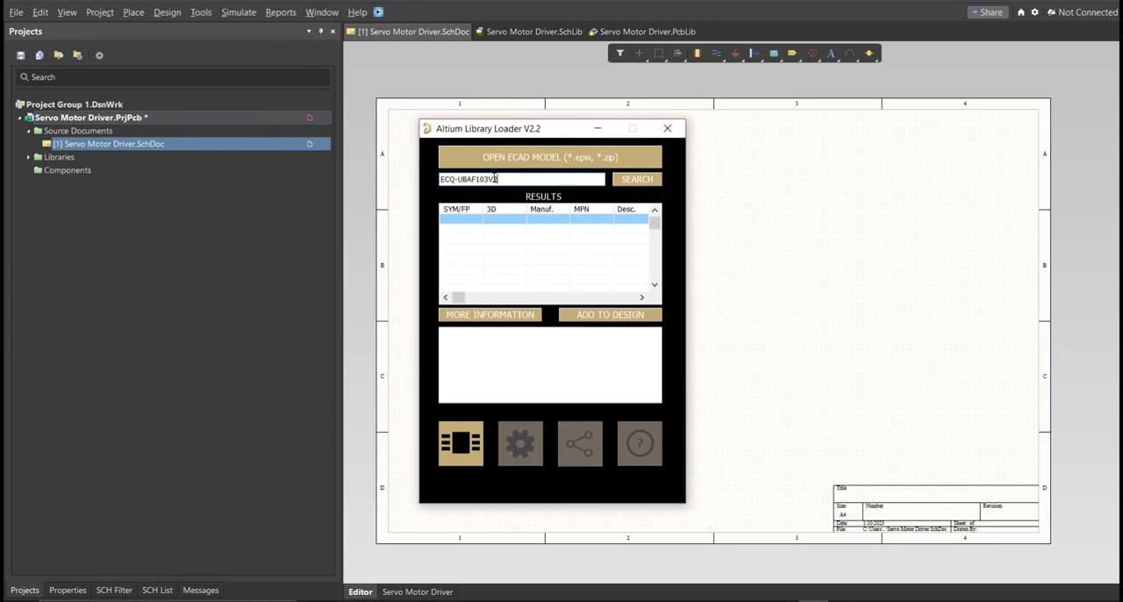
pyautogui.click(628, 186)
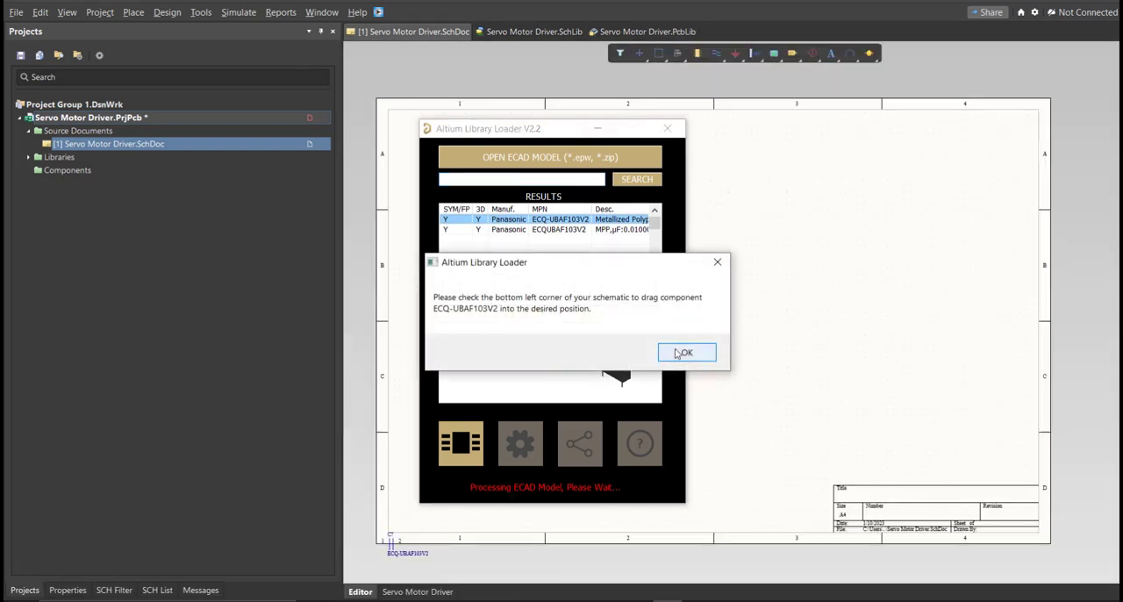
# Add the Panasonic ECQ-UBAF103V2 capacitor to the design and place it inside zone D1 of the schematic sheet.
pyautogui.click(683, 351)
pyautogui.keyDown('ctrl'); pyautogui.scroll(3, 414, 570); pyautogui.keyUp('ctrl')
pyautogui.click(533, 422)
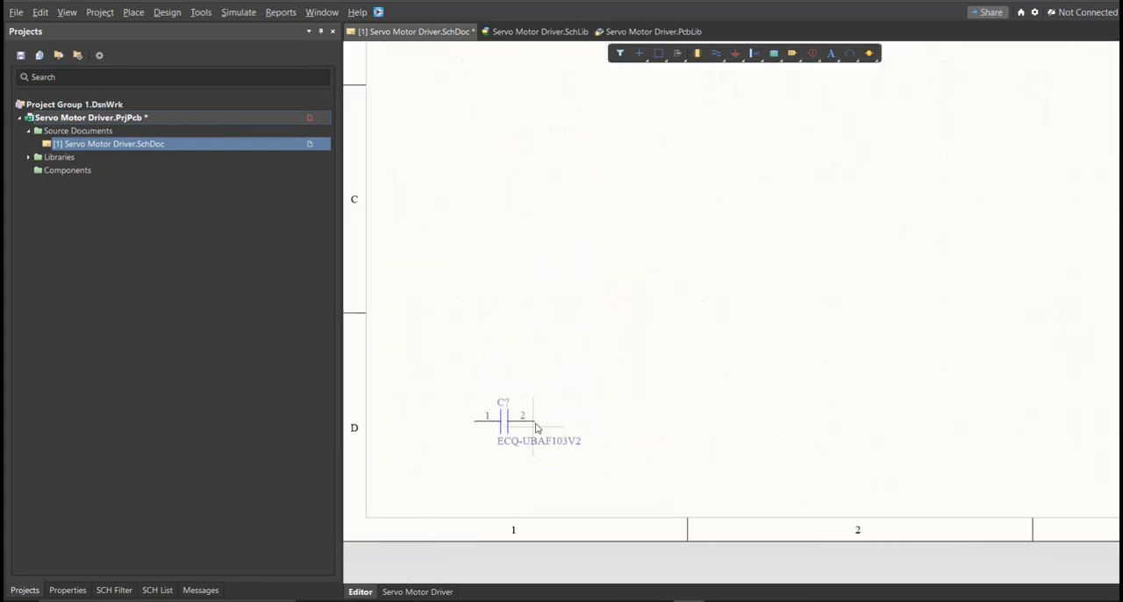
# Open the ECQ-UBAF103V2 capacitor symbol and its component properties in the schematic library.
pyautogui.click(517, 33)
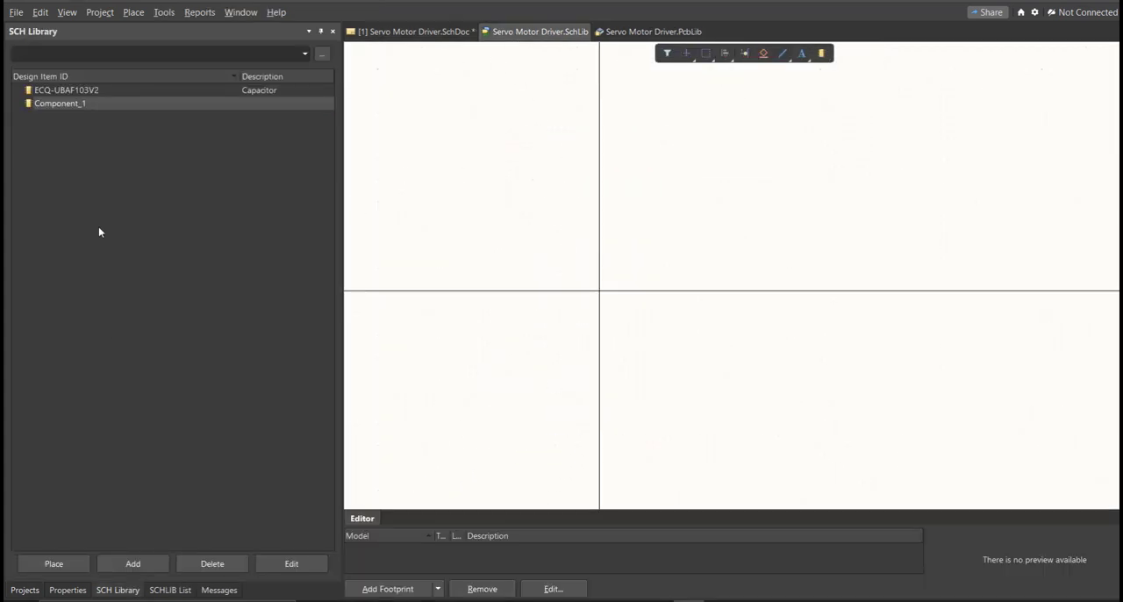
pyautogui.doubleClick(79, 90)
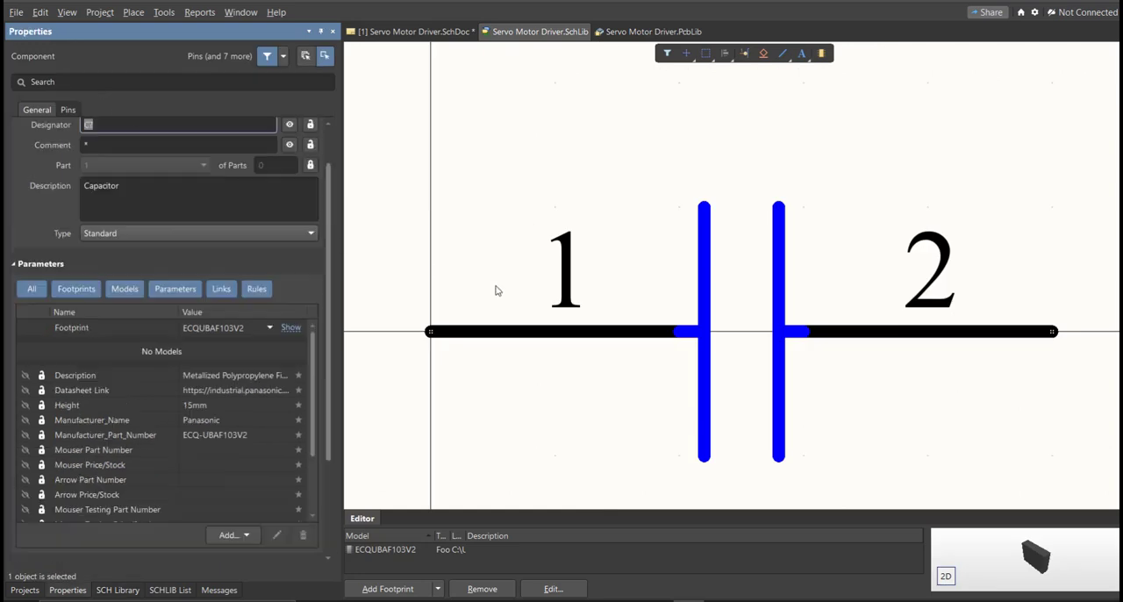
pyautogui.moveTo(581, 287); pyautogui.dragTo(544, 302, button='right')
pyautogui.scroll(2, 175, 331)
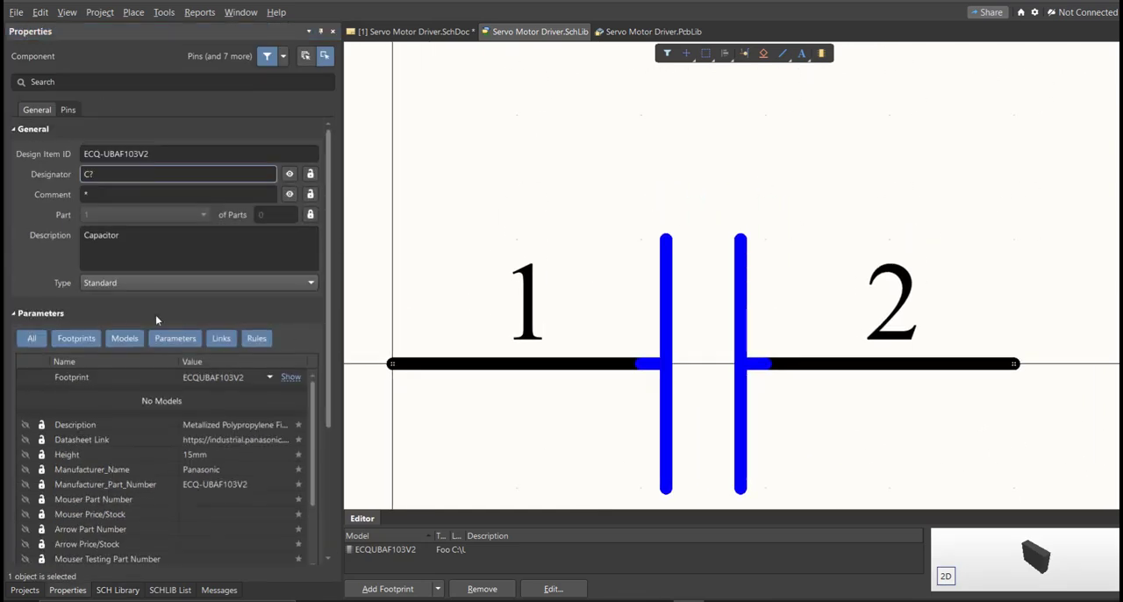
pyautogui.moveTo(569, 245); pyautogui.dragTo(501, 219, button='right')
pyautogui.keyDown('ctrl'); pyautogui.scroll(-4, 498, 225); pyautogui.keyUp('ctrl')
pyautogui.moveTo(500, 300); pyautogui.dragTo(503, 262, button='right')
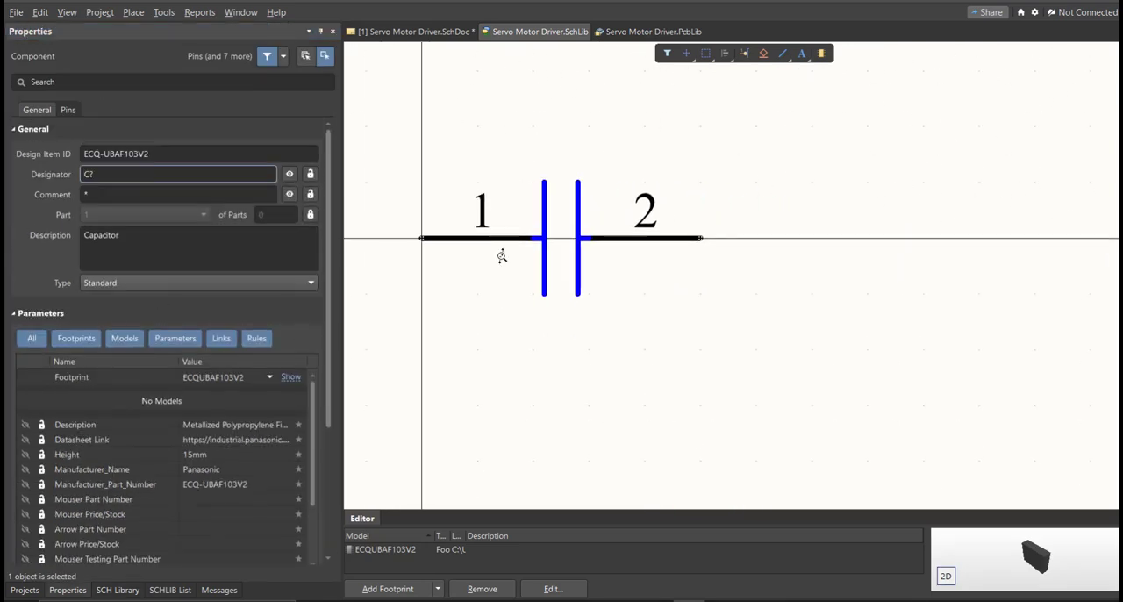
pyautogui.keyDown('ctrl'); pyautogui.scroll(1, 502, 263); pyautogui.keyUp('ctrl')
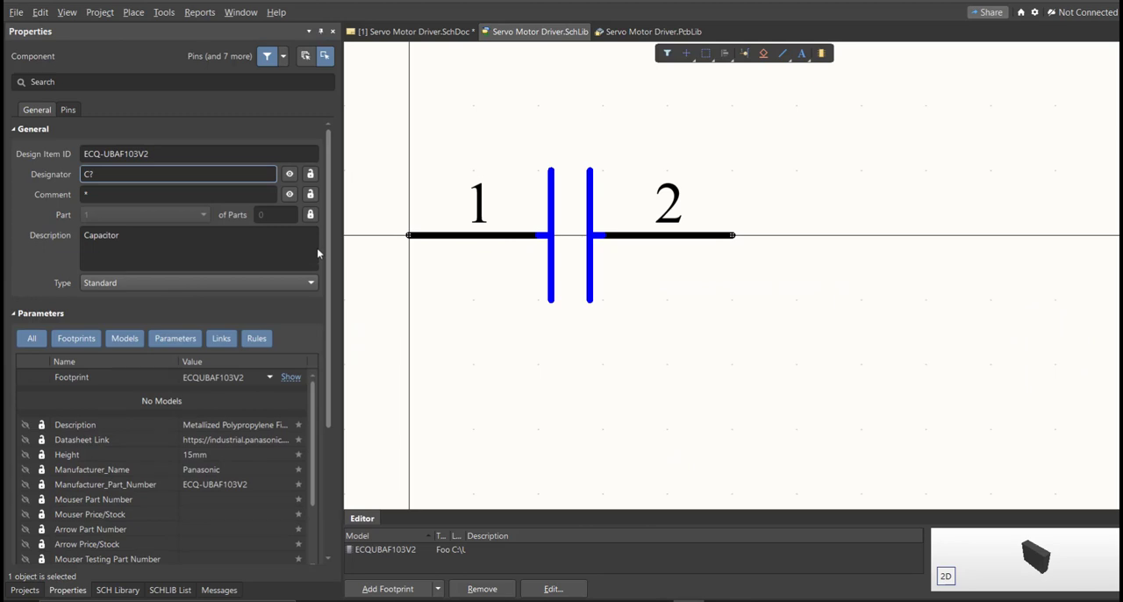
# Set the ECQ-UBAF103V2 symbol's comment to 0.01 uF and save the schematic library.
pyautogui.click(141, 195)
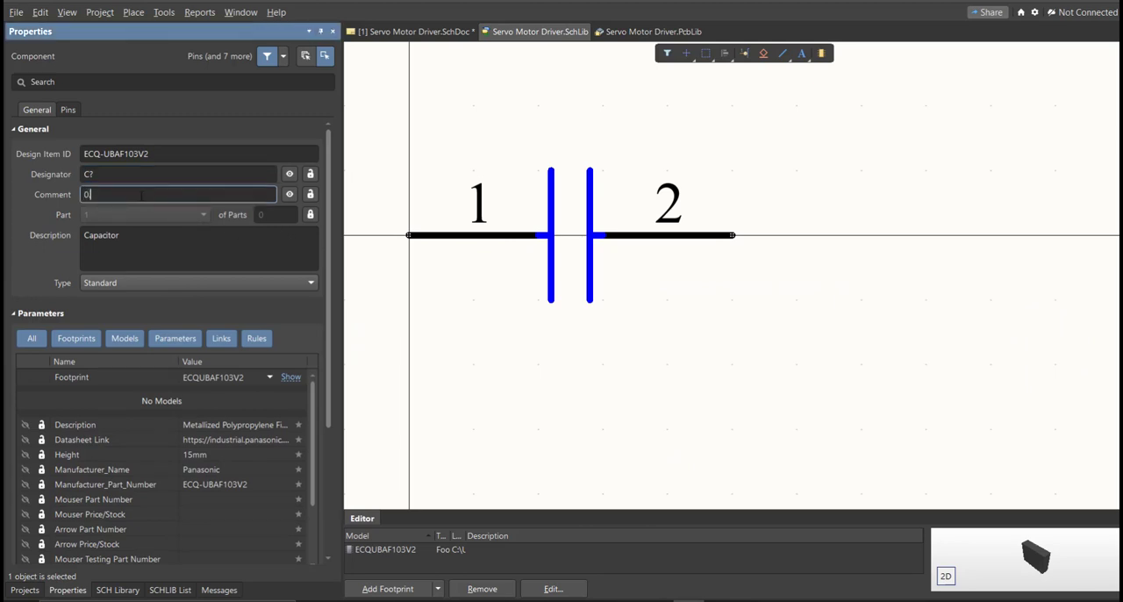
pyautogui.write('0.01uF')
pyautogui.press('Return')
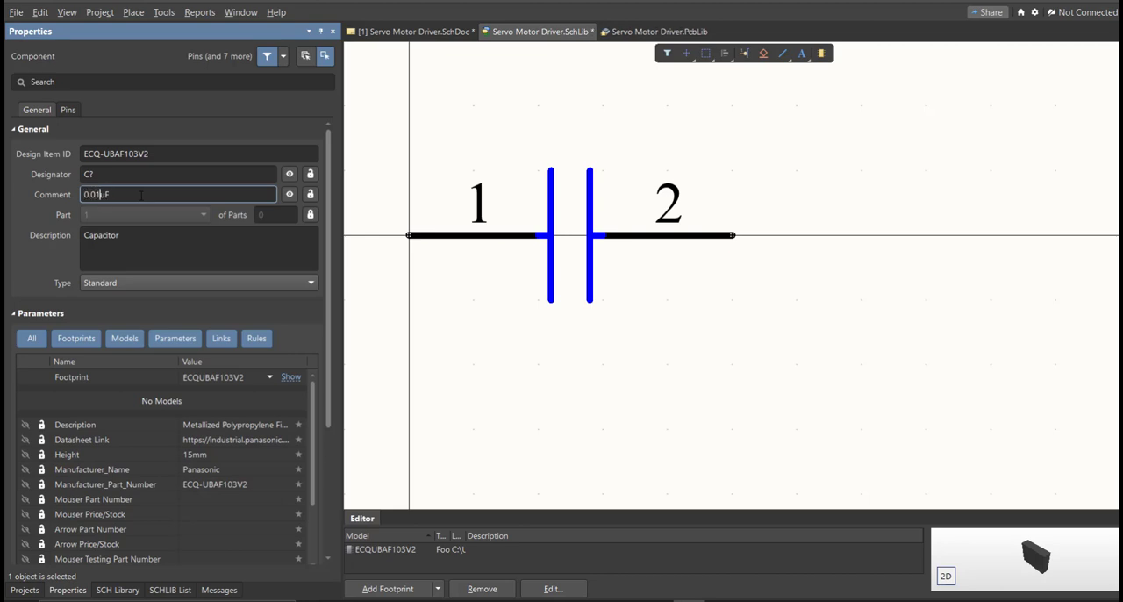
pyautogui.press('Return')
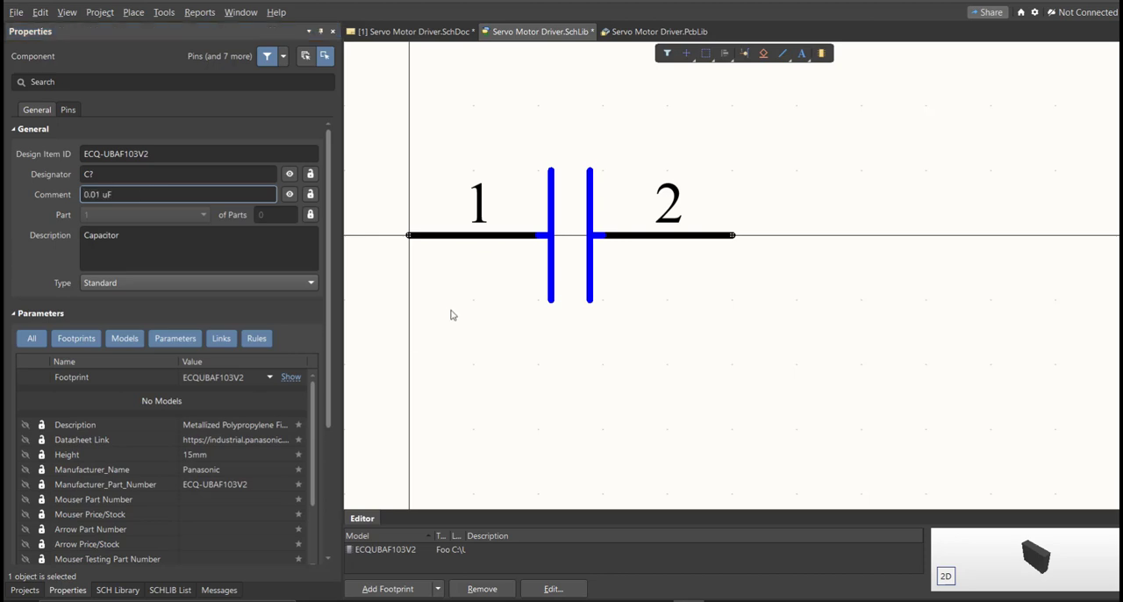
pyautogui.keyDown('ctrl'); pyautogui.scroll(-1, 465, 307); pyautogui.keyUp('ctrl')
pyautogui.hotkey('ctrl', 's')
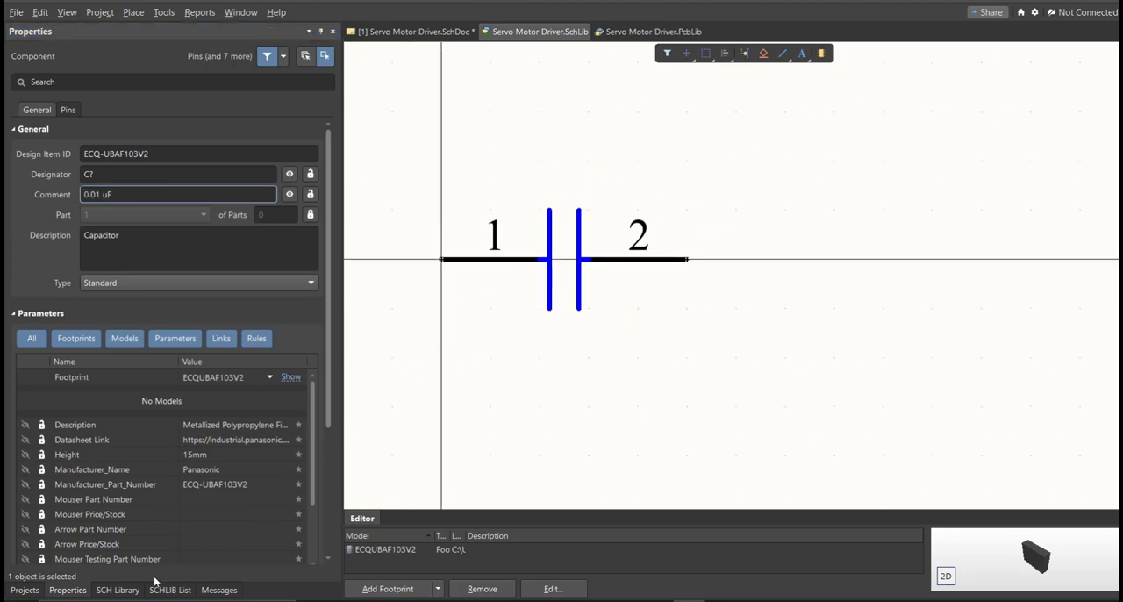
# Place the ECQ-UBAF103V2 capacitor from the schematic library onto the sheet, beside the existing capacitor in zone D1.
pyautogui.click(118, 590)
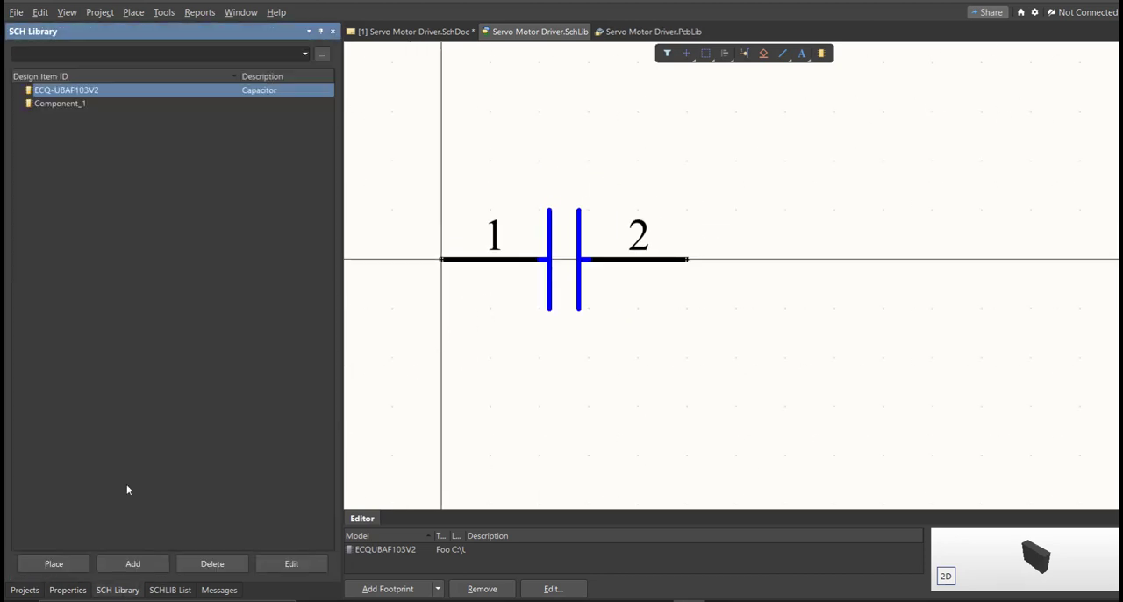
pyautogui.rightClick(65, 97)
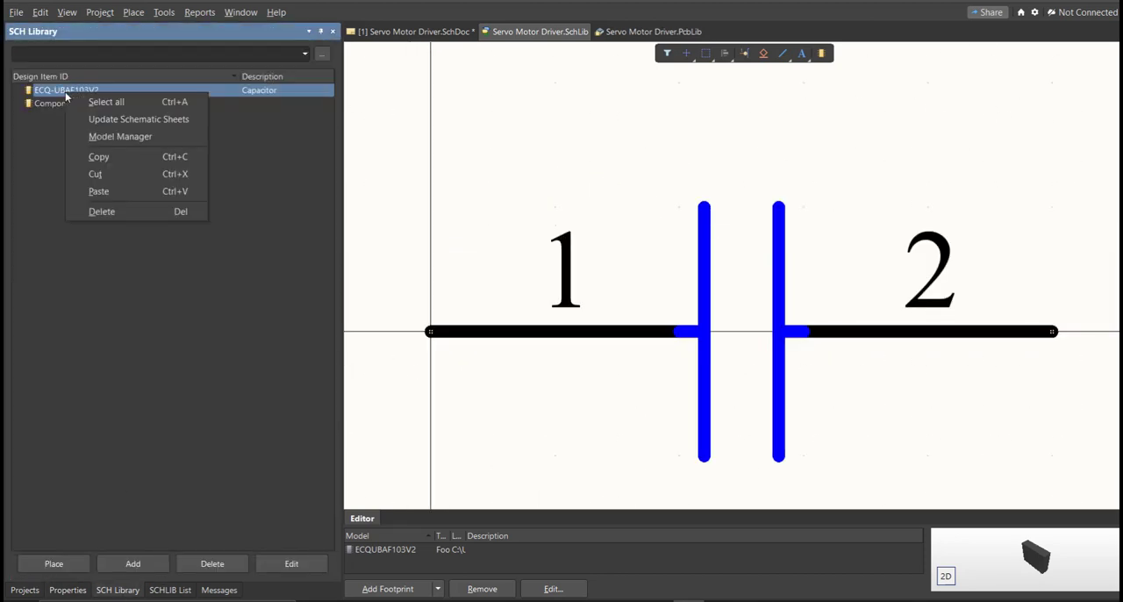
pyautogui.click(53, 564)
pyautogui.keyDown('ctrl'); pyautogui.scroll(2, 678, 229); pyautogui.keyUp('ctrl')
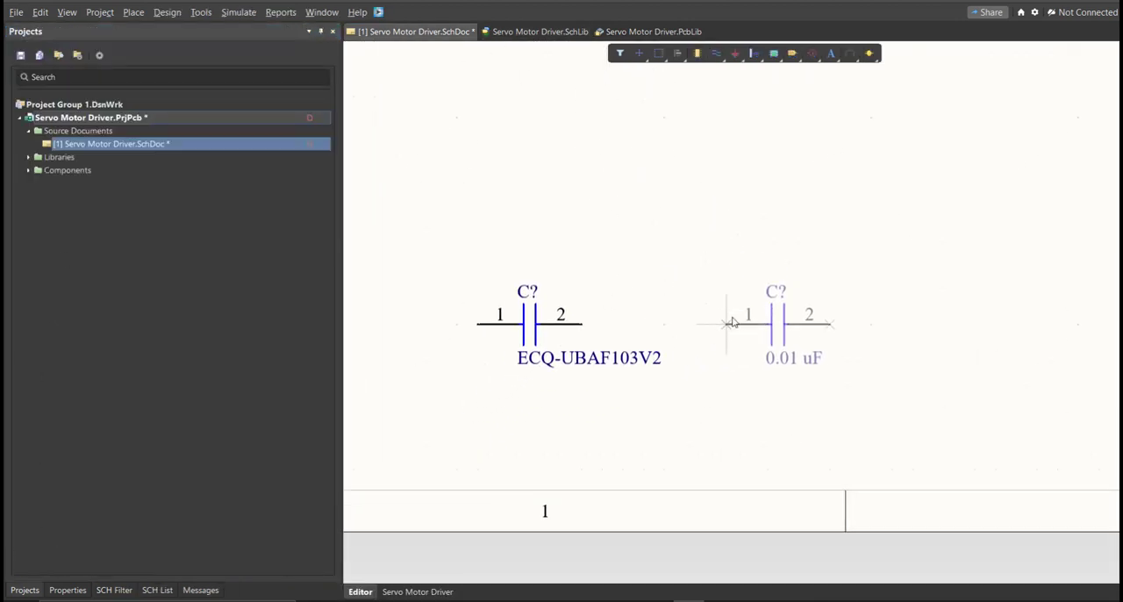
pyautogui.click(727, 324)
pyautogui.press('Escape')
pyautogui.click(641, 259)
pyautogui.keyDown('ctrl'); pyautogui.scroll(-4, 756, 356); pyautogui.keyUp('ctrl')
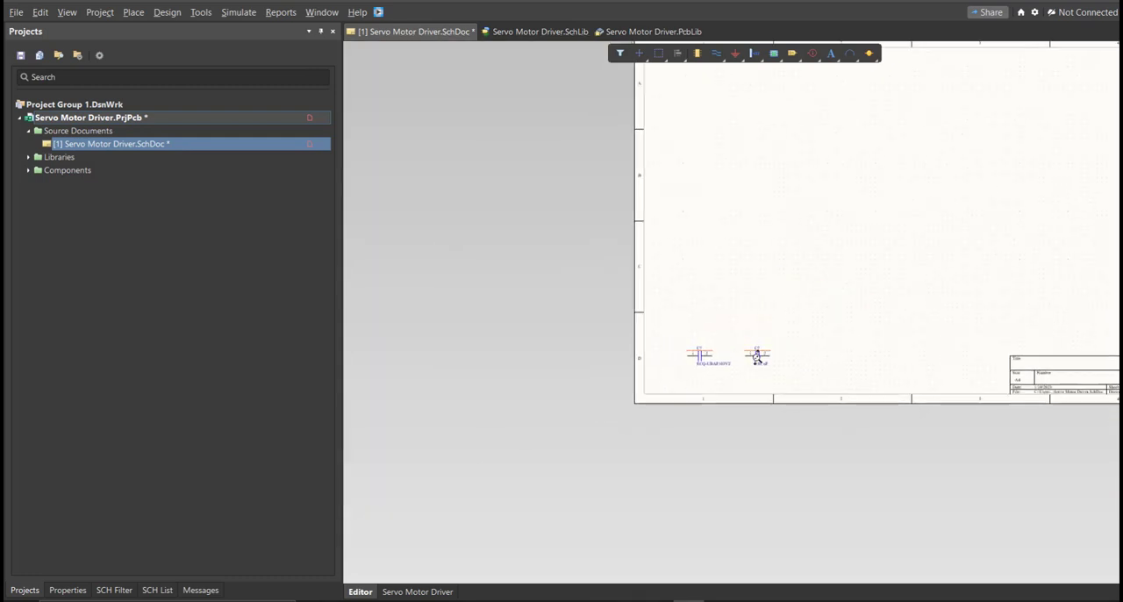
# Switch to Excel and review the manufacturer part numbers in the Servo Motor Driver parts list.
pyautogui.keyDown('ctrl'); pyautogui.scroll(5, 756, 355); pyautogui.keyUp('ctrl')
pyautogui.moveTo(580, 263); pyautogui.dragTo(500, 426)
pyautogui.moveTo(895, 274); pyautogui.dragTo(741, 377)
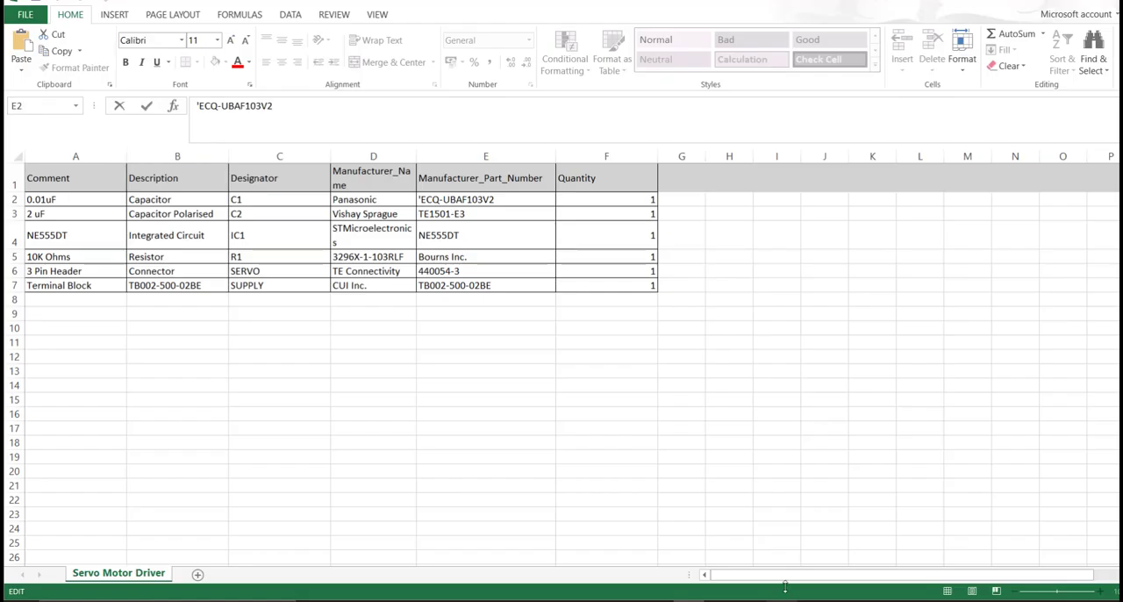
pyautogui.moveTo(519, 203); pyautogui.dragTo(522, 290)
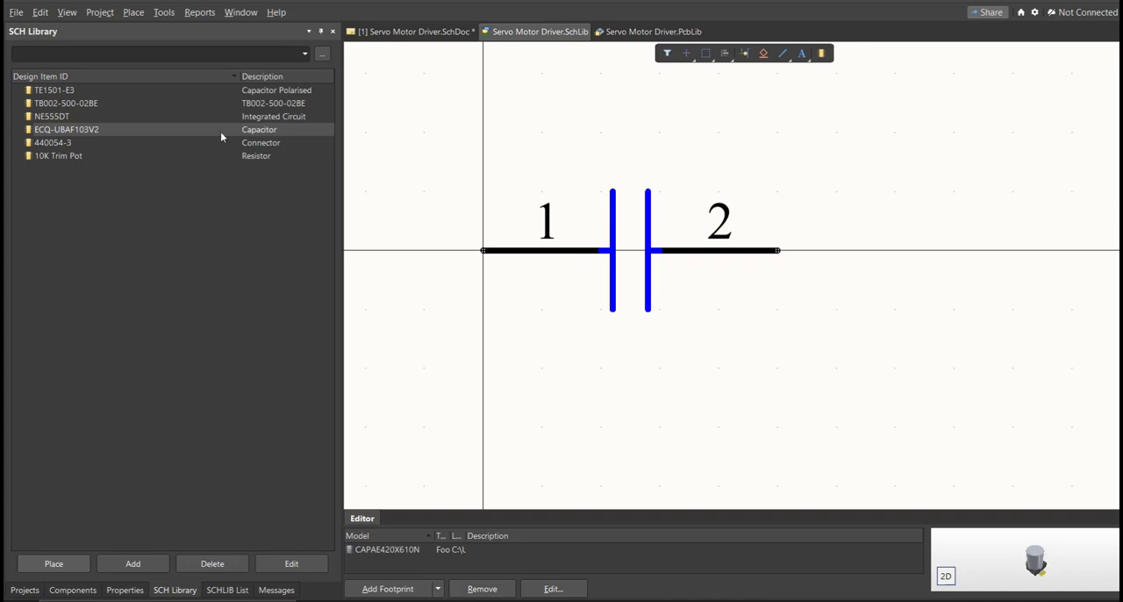
# Check the symbols and footprints of all schematic library parts from TE1501-E3 through 10K Trim Pot.
pyautogui.click(171, 90)
pyautogui.press('Down')
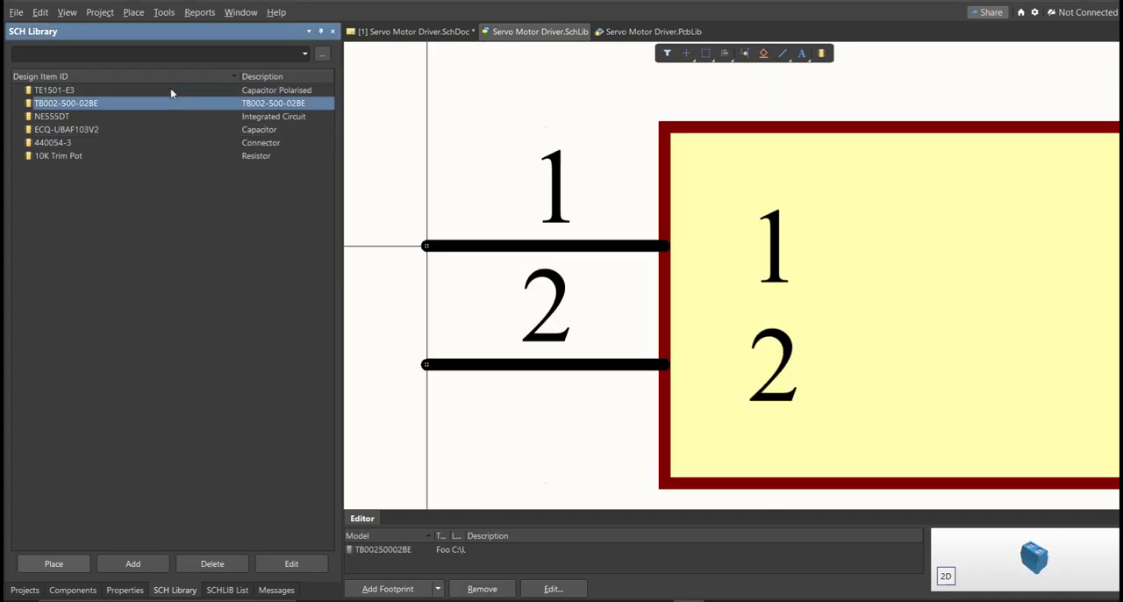
pyautogui.press('Down')
pyautogui.press('Down')
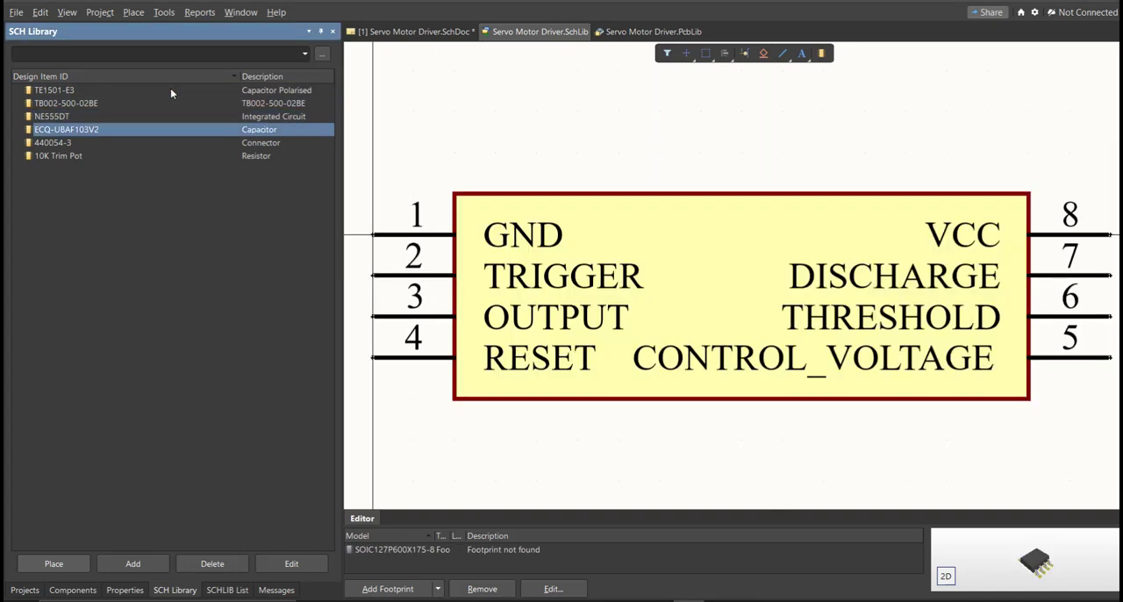
pyautogui.press('Down')
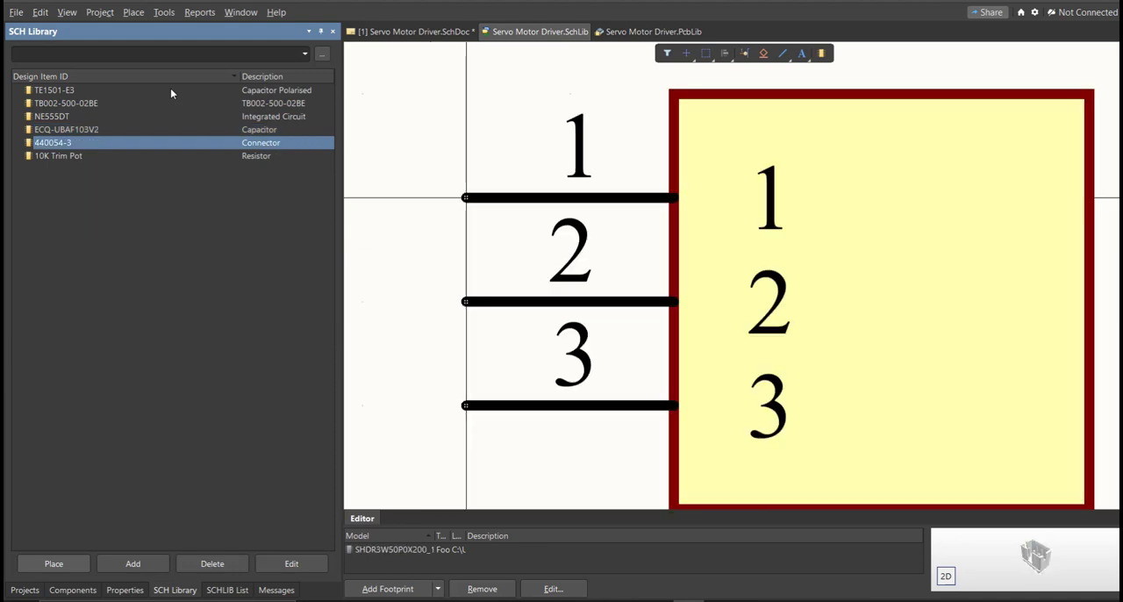
pyautogui.press('Down')
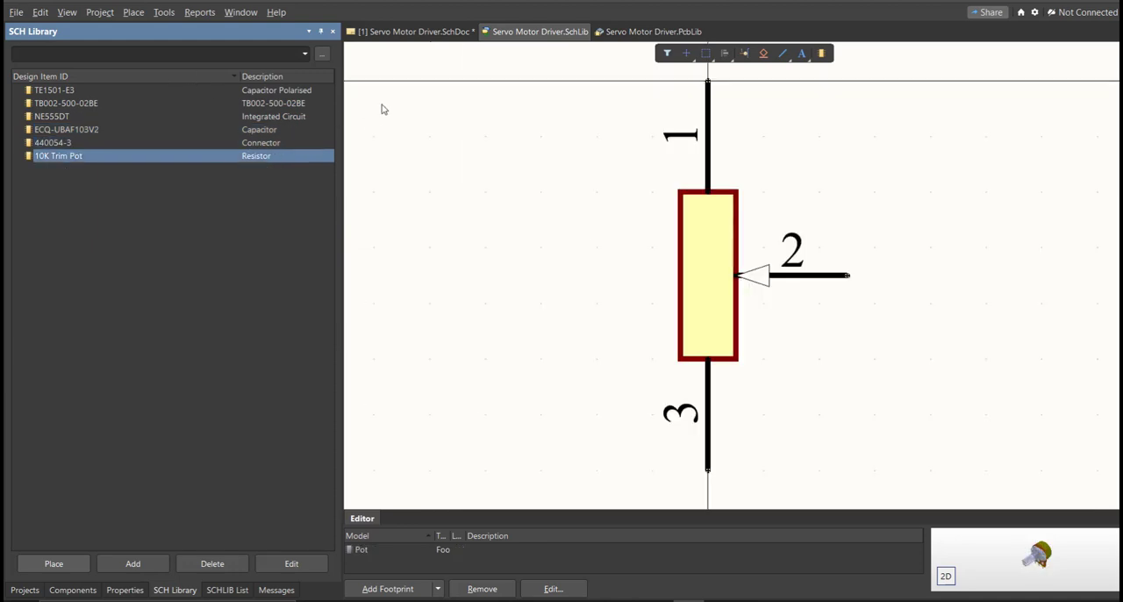
# Return to the Servo Motor Driver schematic sheet and show the components of Servo Motor Driver.SchLib.
pyautogui.click(392, 32)
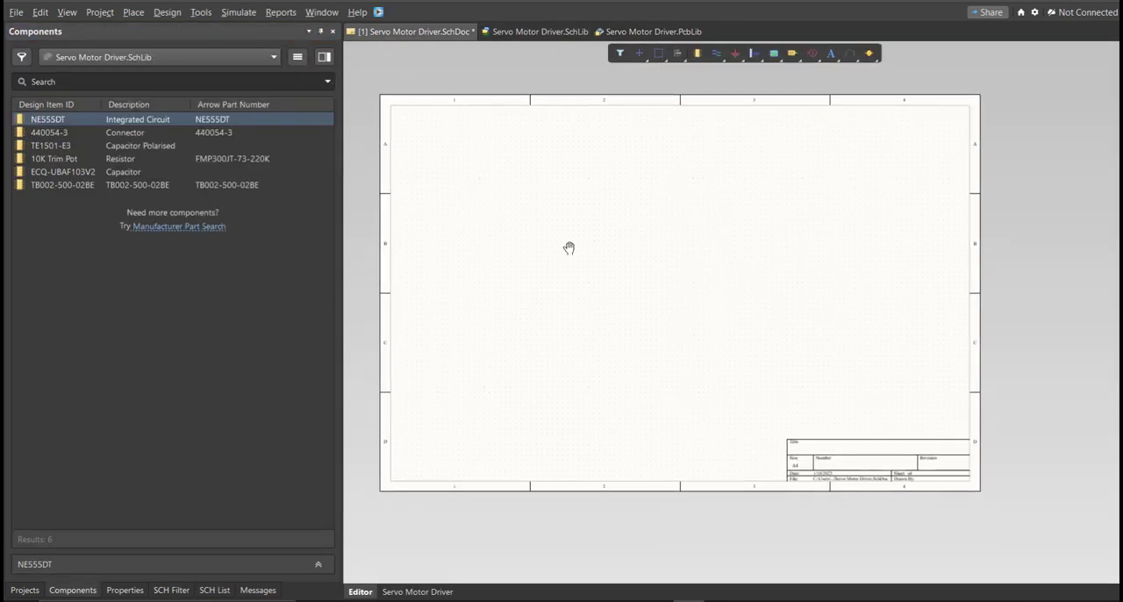
pyautogui.click(74, 592)
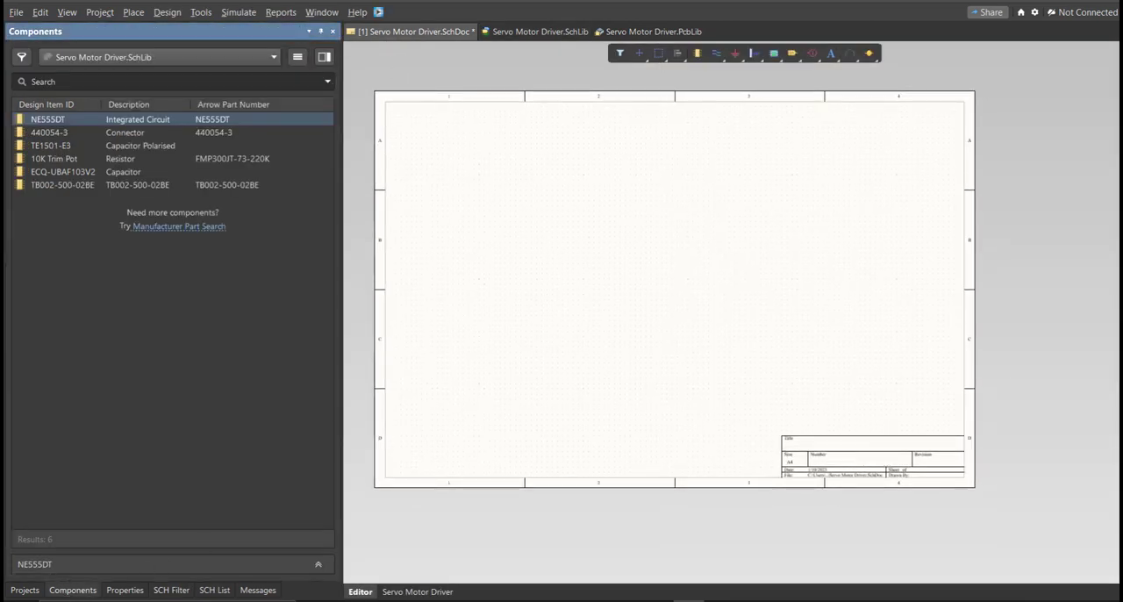
pyautogui.rightClick(451, 379)
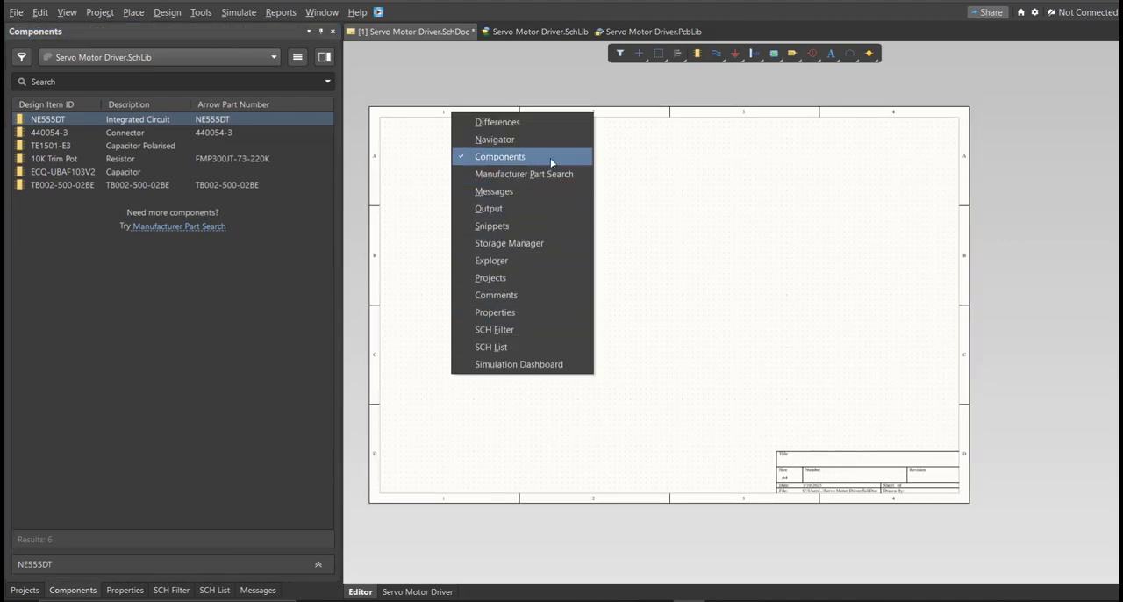
pyautogui.click(415, 207)
# Place NE555DT, 440054-3, TE1501-E3, 10K Trim Pot, ECQ-UBAF103V2 and TB002-500-02BE from the library onto the schematic sheet.
pyautogui.click(192, 124)
pyautogui.moveTo(192, 126); pyautogui.dragTo(393, 207)
pyautogui.moveTo(144, 131); pyautogui.dragTo(499, 204)
pyautogui.moveTo(162, 156); pyautogui.dragTo(579, 215)
pyautogui.moveTo(88, 172); pyautogui.dragTo(607, 258)
pyautogui.moveTo(141, 185); pyautogui.dragTo(520, 287)
pyautogui.keyDown('ctrl'); pyautogui.scroll(2, 457, 255); pyautogui.keyUp('ctrl')
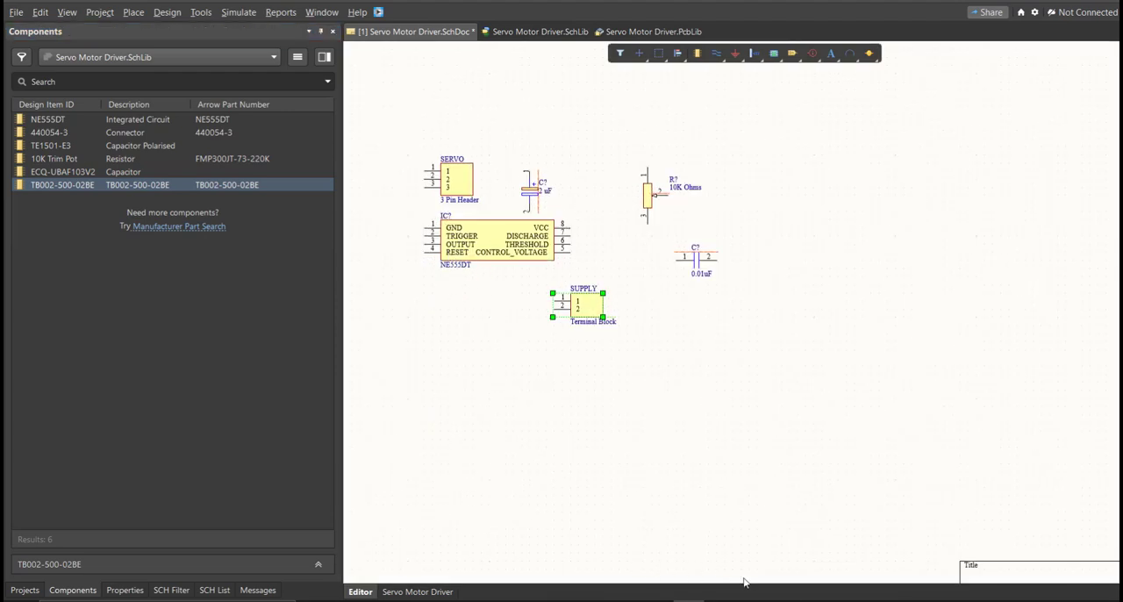
pyautogui.keyDown('ctrl'); pyautogui.scroll(2, 506, 169); pyautogui.keyUp('ctrl')
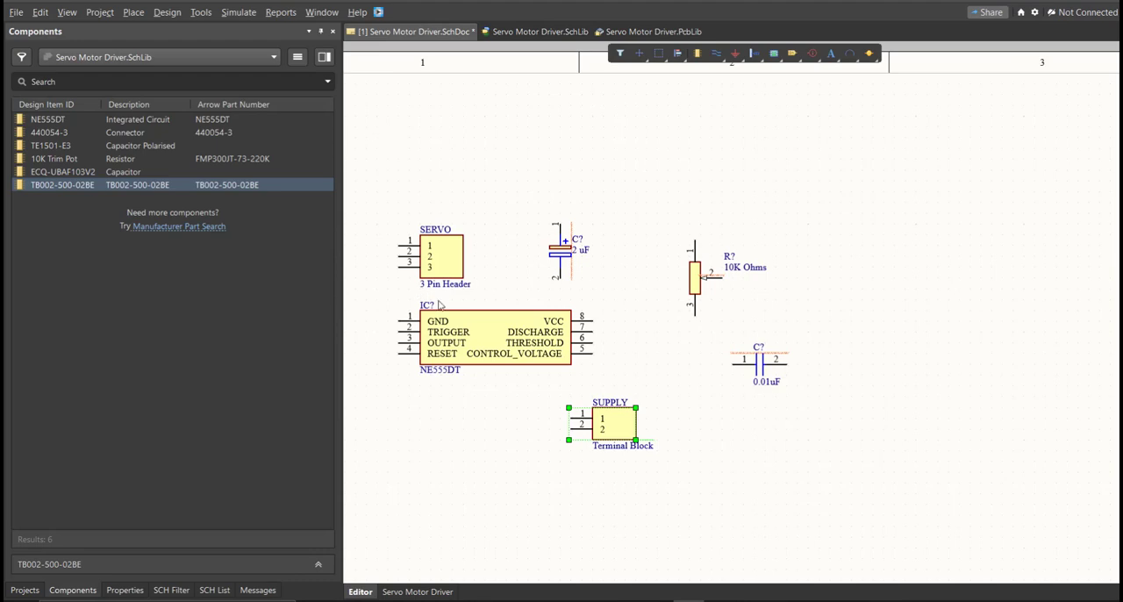
# Check the 2 uF capacitor's properties, and generate the proposed designators for all components with the schematic Annotate tool.
pyautogui.keyDown('ctrl'); pyautogui.scroll(5, 577, 216); pyautogui.keyUp('ctrl')
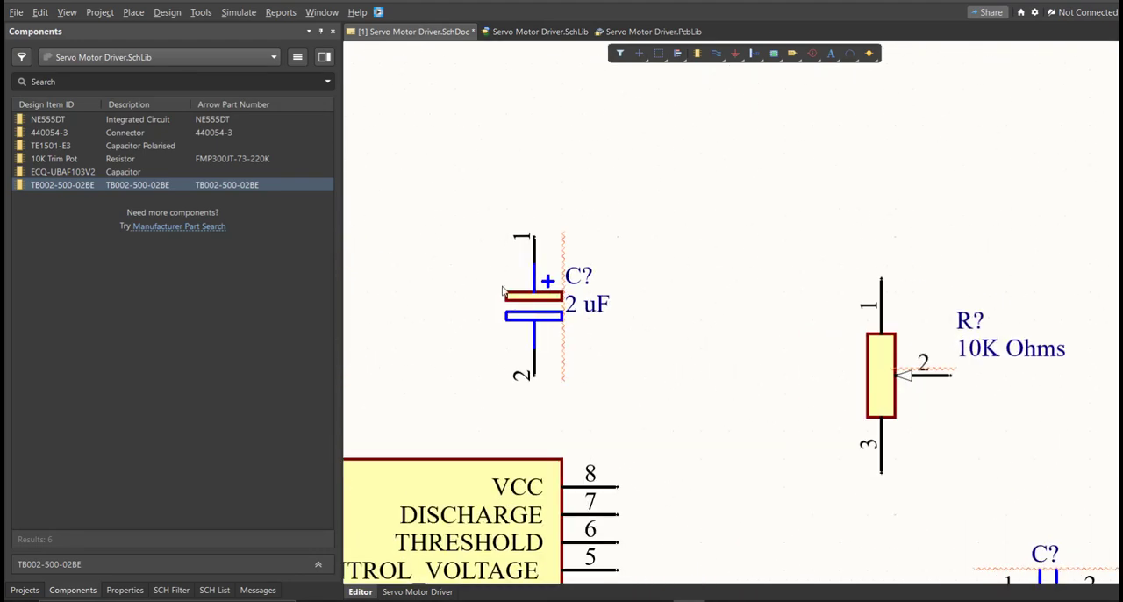
pyautogui.doubleClick(533, 305)
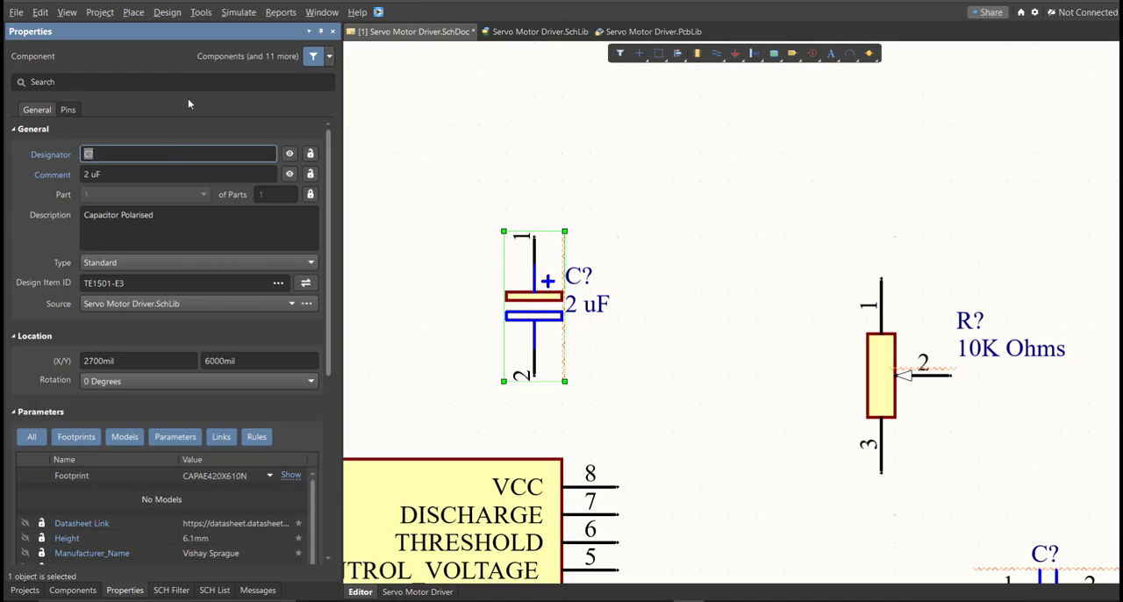
pyautogui.click(198, 13)
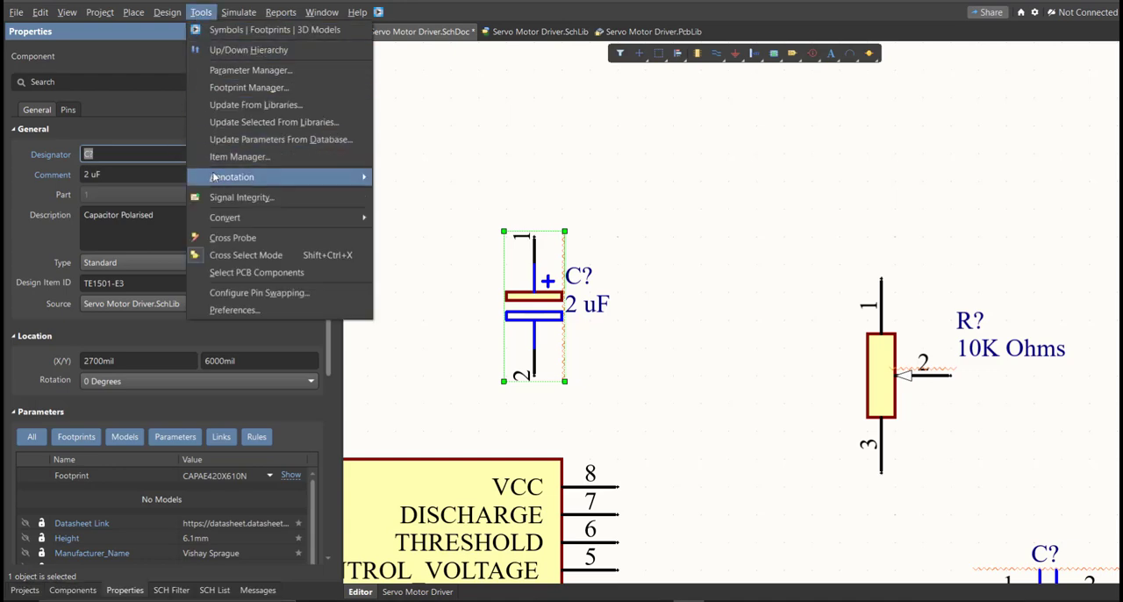
pyautogui.moveTo(215, 180)
pyautogui.click(439, 178)
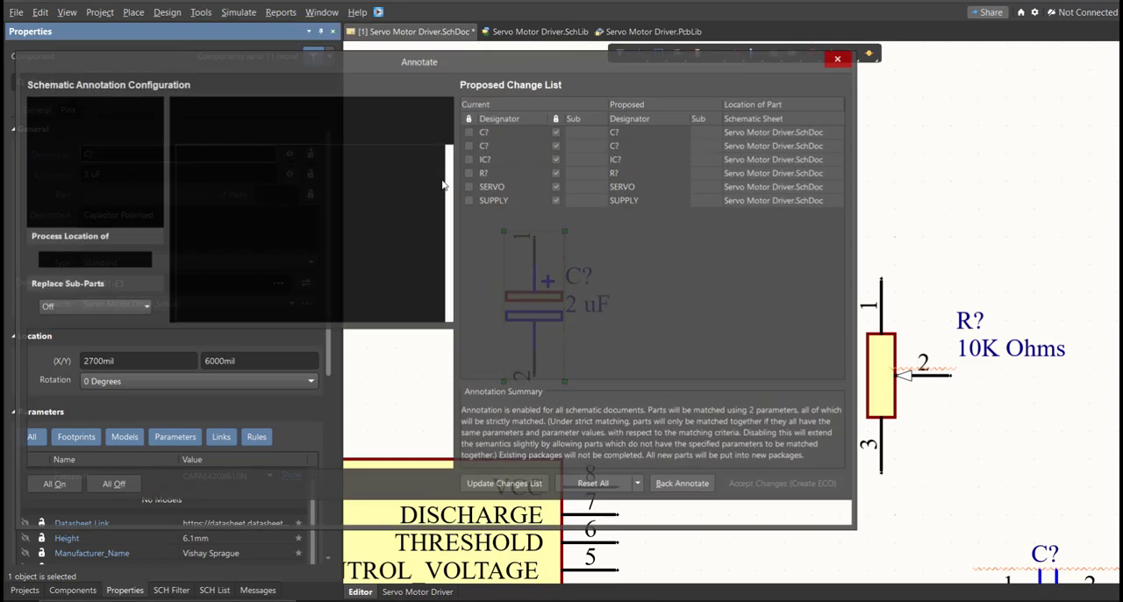
pyautogui.click(496, 484)
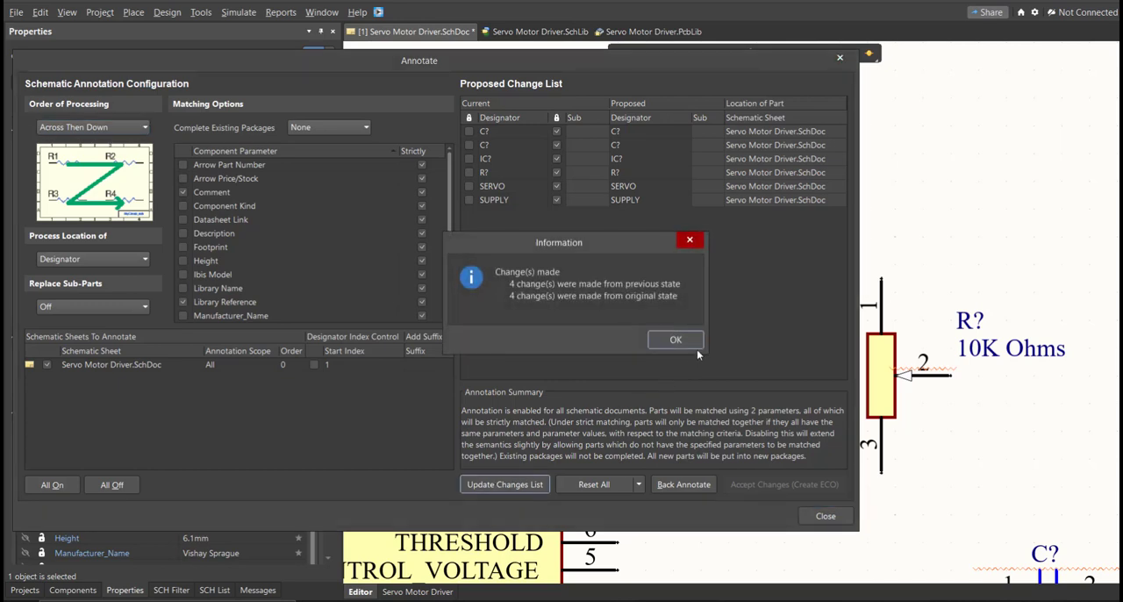
pyautogui.click(694, 342)
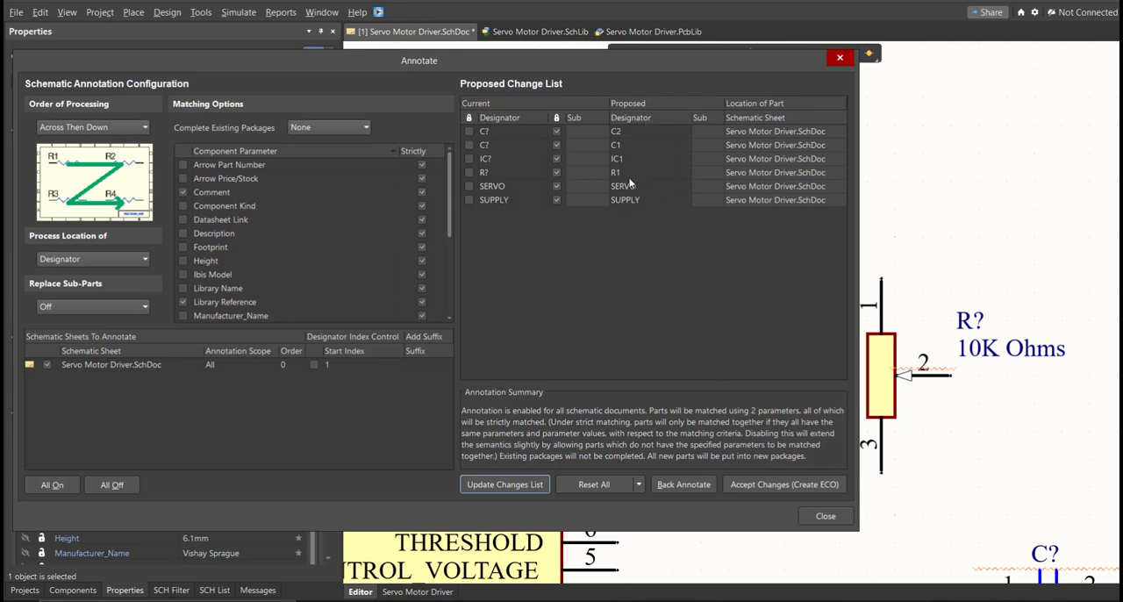
# Accept the proposed designators and execute the engineering change order, closing the annotation dialogs.
pyautogui.click(762, 483)
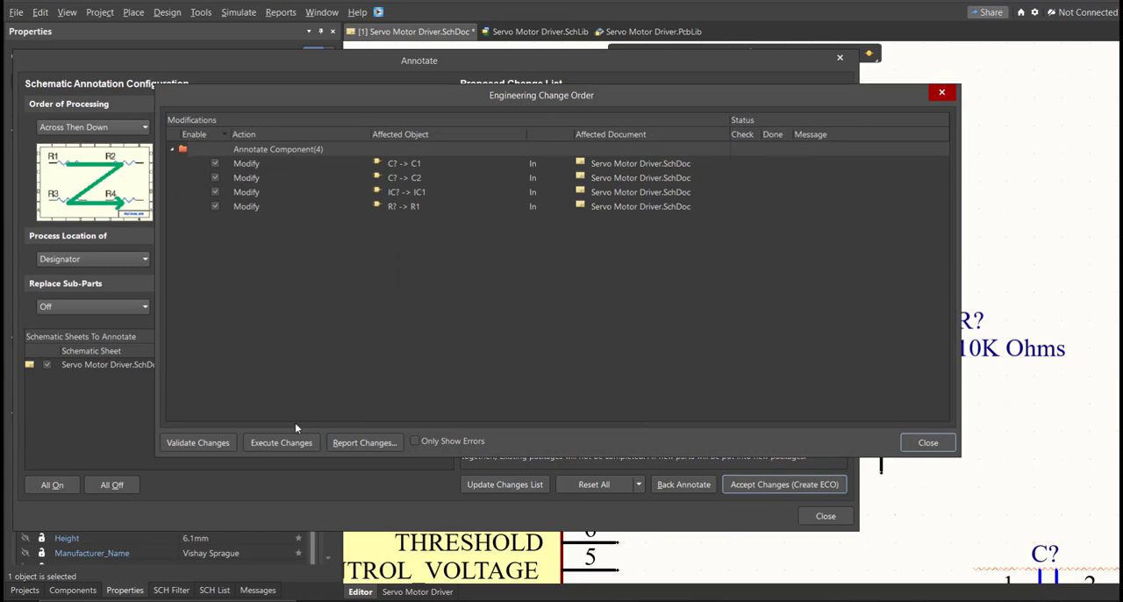
pyautogui.click(280, 442)
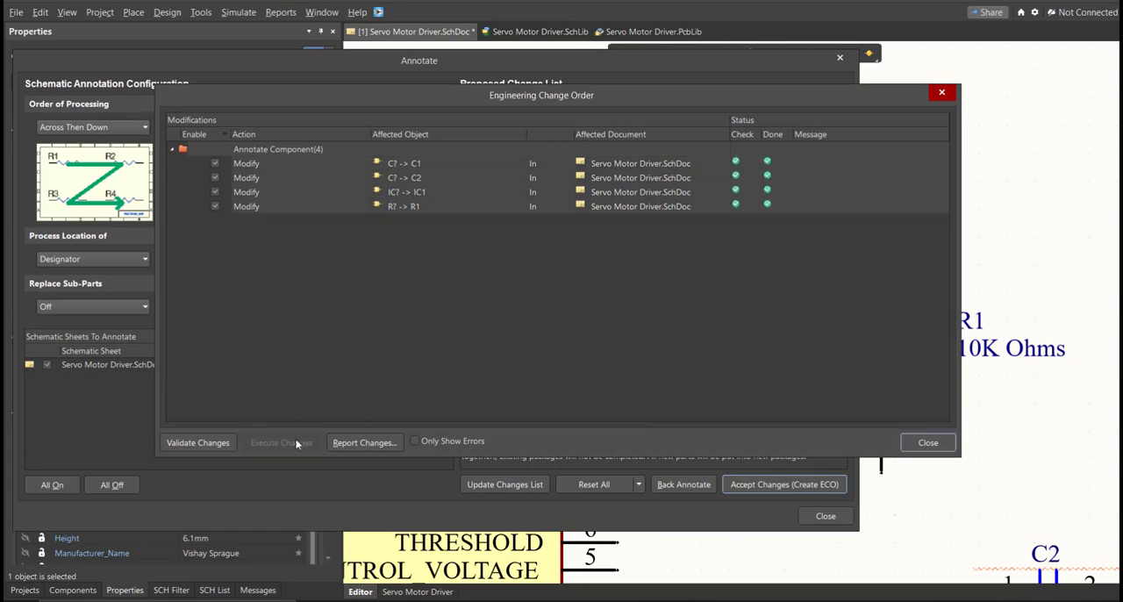
pyautogui.click(927, 443)
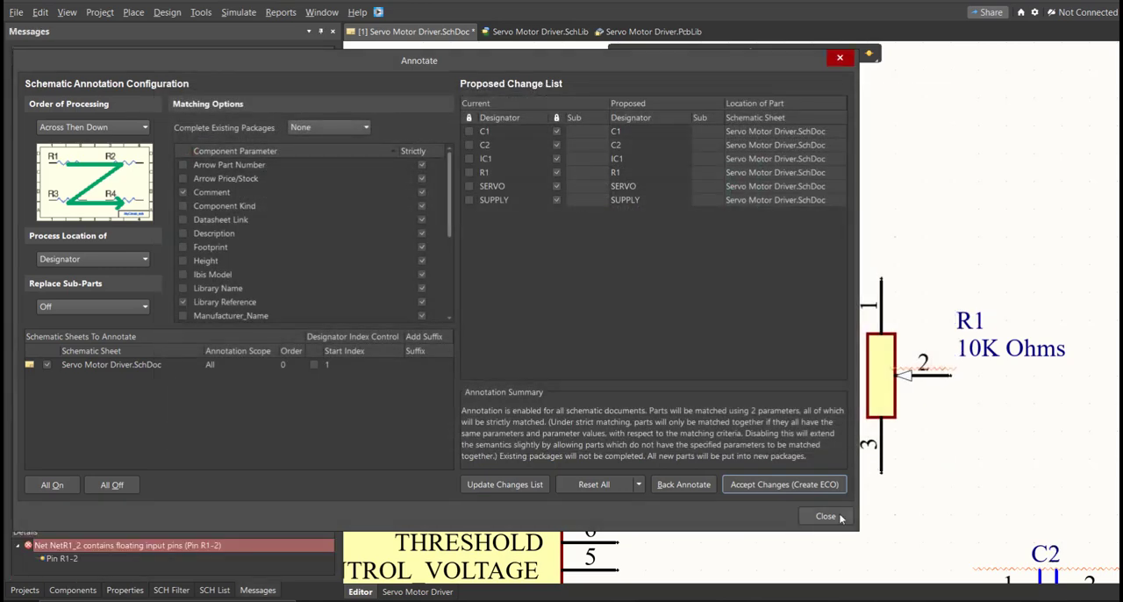
pyautogui.click(840, 518)
# Arrange R1 and the 2 uF capacitor left of the NE555DT, and the 0.01uF capacitor, supply terminal block and servo header right of it.
pyautogui.moveTo(822, 494); pyautogui.dragTo(681, 387, button='right')
pyautogui.keyDown('ctrl'); pyautogui.scroll(-6, 682, 396); pyautogui.keyUp('ctrl')
pyautogui.moveTo(710, 424); pyautogui.dragTo(716, 369, button='right')
pyautogui.keyDown('ctrl'); pyautogui.scroll(3, 716, 370); pyautogui.keyUp('ctrl')
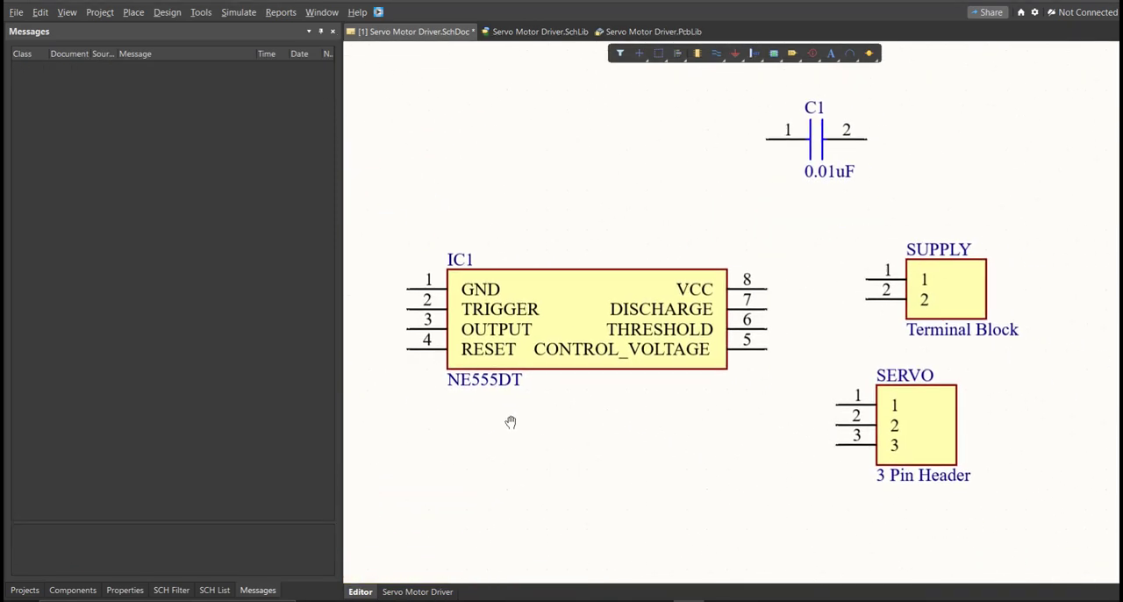
pyautogui.moveTo(509, 421); pyautogui.dragTo(727, 465, button='right')
pyautogui.keyDown('ctrl'); pyautogui.scroll(-3, 491, 521); pyautogui.keyUp('ctrl')
pyautogui.moveTo(491, 521); pyautogui.dragTo(578, 380, button='right')
pyautogui.keyDown('ctrl'); pyautogui.scroll(2, 578, 380); pyautogui.keyUp('ctrl')
pyautogui.moveTo(546, 306); pyautogui.dragTo(578, 376, button='right')
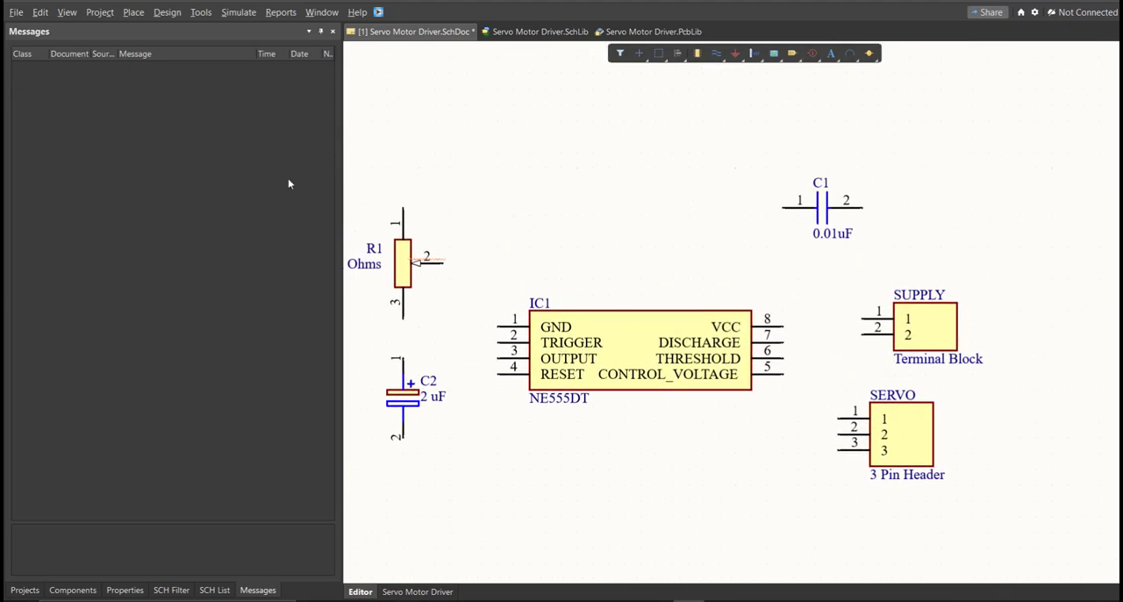
# Wire the RESET pin 4 of IC1 to pin 1 of potentiometer R1.
pyautogui.click(133, 12)
pyautogui.click(157, 98)
pyautogui.keyDown('ctrl'); pyautogui.scroll(2, 282, 148); pyautogui.keyUp('ctrl')
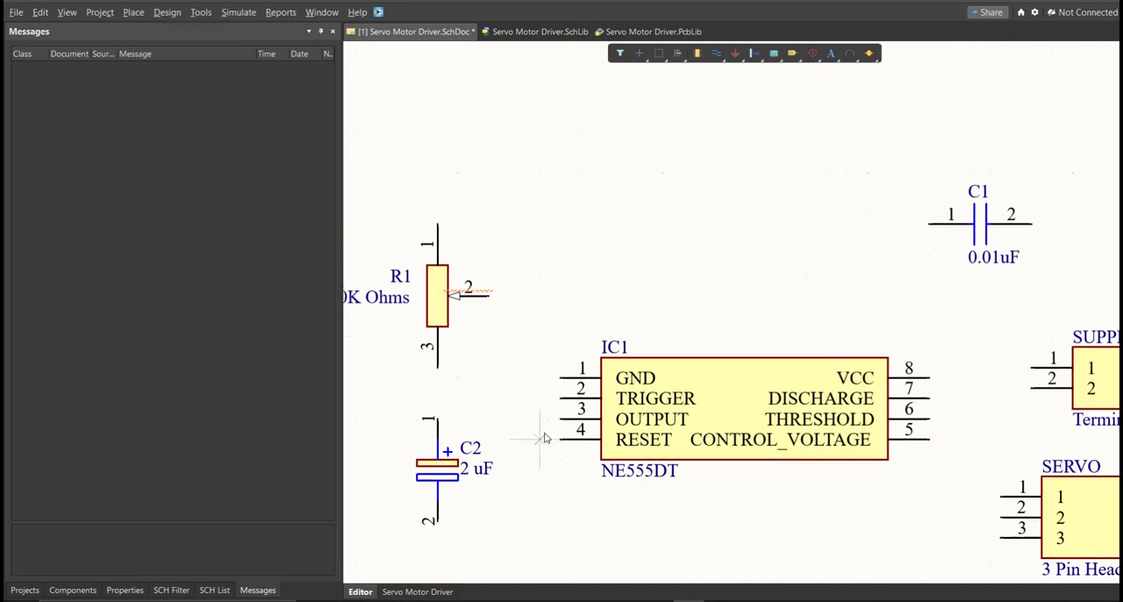
pyautogui.click(559, 439)
pyautogui.keyDown('ctrl'); pyautogui.scroll(2, 520, 376); pyautogui.keyUp('ctrl')
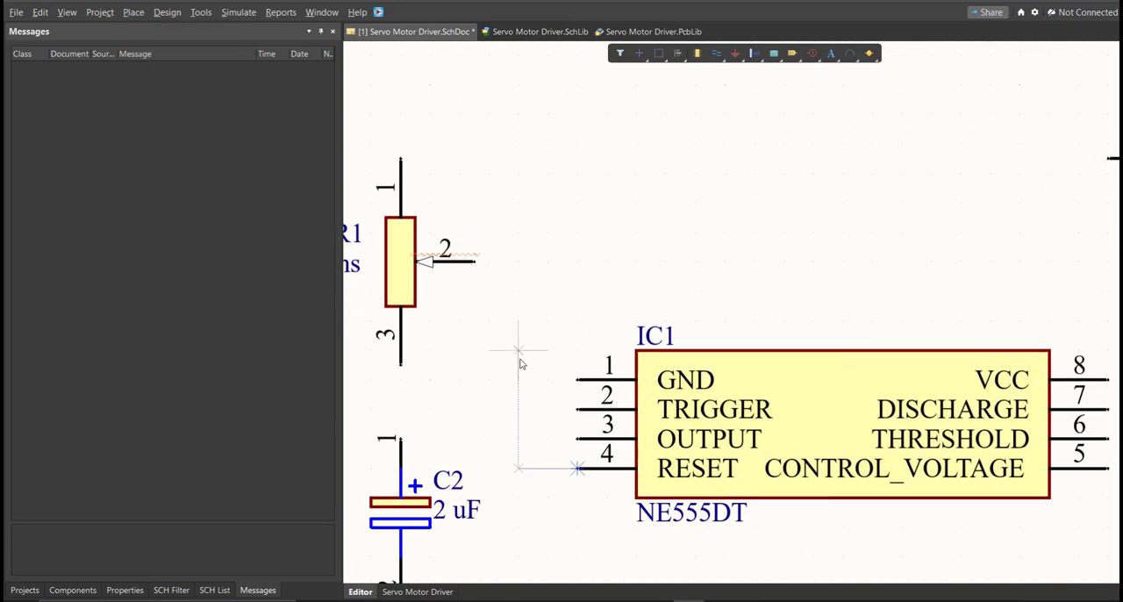
pyautogui.click(519, 351)
pyautogui.keyDown('ctrl'); pyautogui.scroll(1, 483, 236); pyautogui.keyUp('ctrl')
pyautogui.click(400, 159)
# Wire pin 2 of R1 over the top of IC1 to its DISCHARGE pin 7.
pyautogui.click(471, 273)
pyautogui.moveTo(748, 291); pyautogui.dragTo(453, 219, button='right')
pyautogui.keyDown('ctrl'); pyautogui.scroll(-2, 465, 220); pyautogui.keyUp('ctrl')
pyautogui.keyDown('ctrl'); pyautogui.scroll(3, 855, 300); pyautogui.keyUp('ctrl')
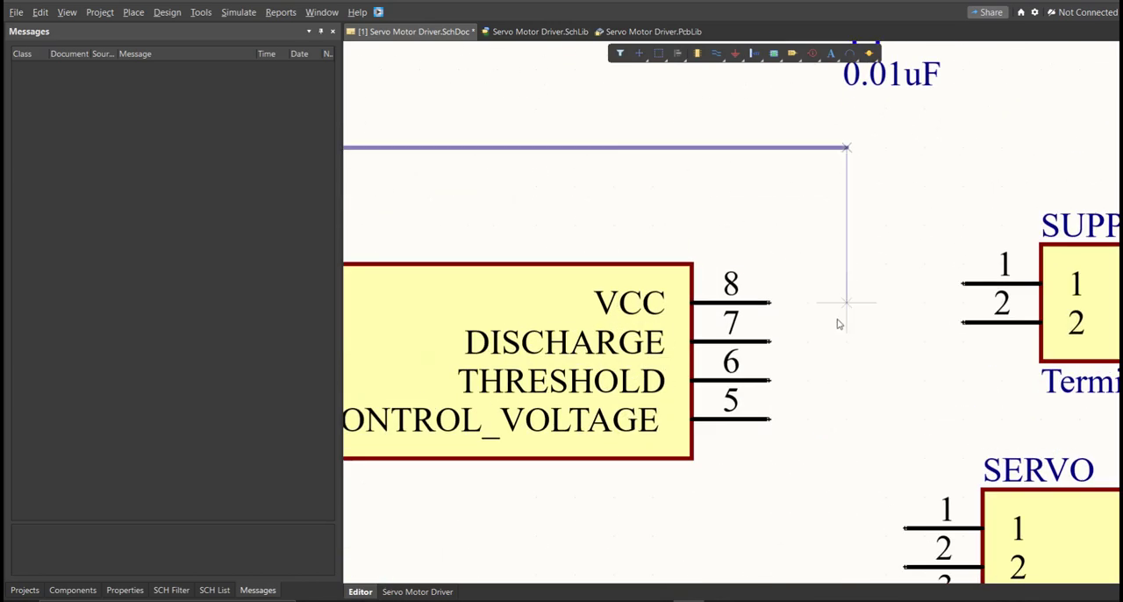
pyautogui.click(849, 341)
pyautogui.click(772, 342)
# Wire the VCC pin 8 of IC1 to pin 1 of the 0.01uF capacitor C1.
pyautogui.click(778, 299)
pyautogui.moveTo(875, 234); pyautogui.dragTo(810, 369, button='right')
pyautogui.click(743, 210)
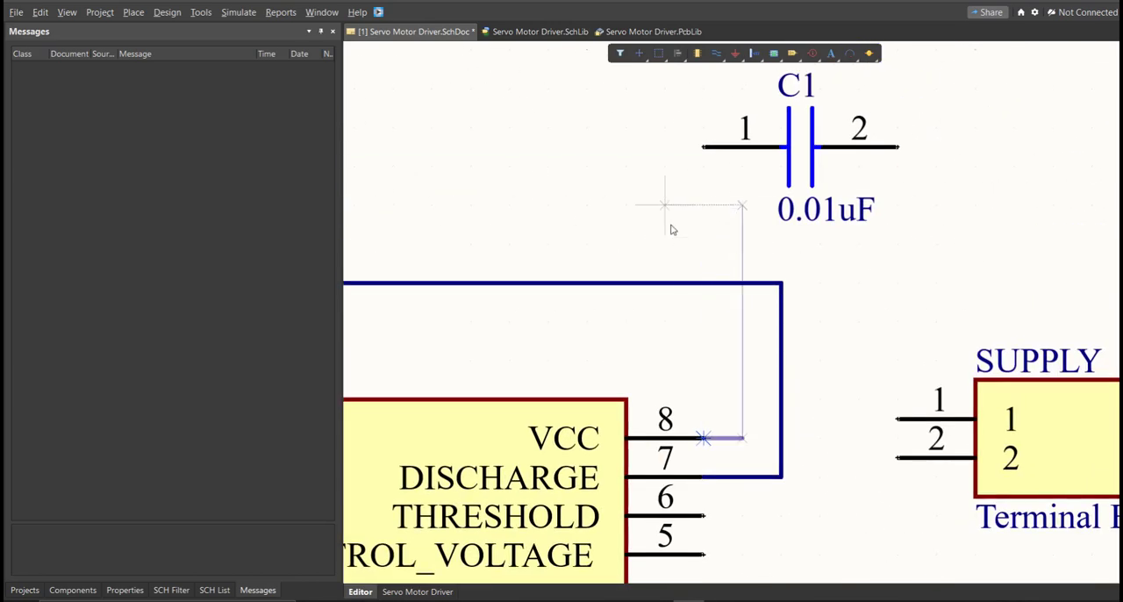
pyautogui.click(664, 163)
pyautogui.click(704, 149)
pyautogui.click(664, 149)
pyautogui.keyDown('ctrl'); pyautogui.scroll(-5, 618, 148); pyautogui.keyUp('ctrl')
pyautogui.moveTo(355, 158); pyautogui.dragTo(548, 156, button='right')
pyautogui.keyDown('ctrl'); pyautogui.scroll(4, 547, 149); pyautogui.keyUp('ctrl')
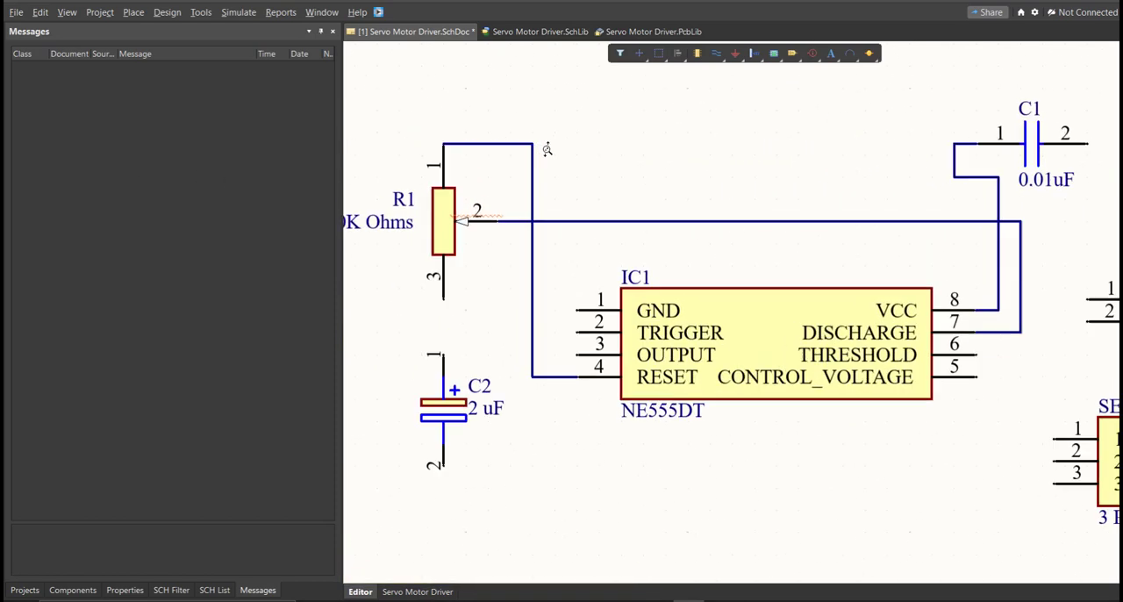
# Join the VCC wire to the wire on pin 1 of R1, and wire the GND pin 1 of IC1 to pin 2 of C2.
pyautogui.click(527, 142)
pyautogui.click(586, 368)
pyautogui.moveTo(486, 418); pyautogui.dragTo(586, 318, button='right')
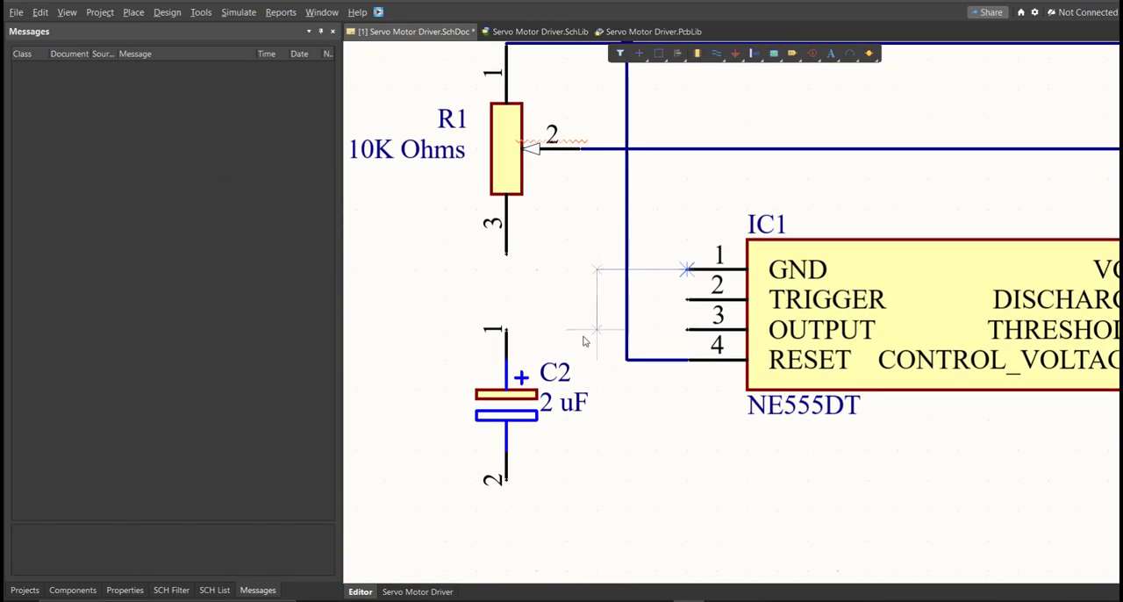
pyautogui.click(507, 477)
# Wire pin 1 of the 2 uF capacitor C2 straight up to pin 3 of R1.
pyautogui.click(506, 330)
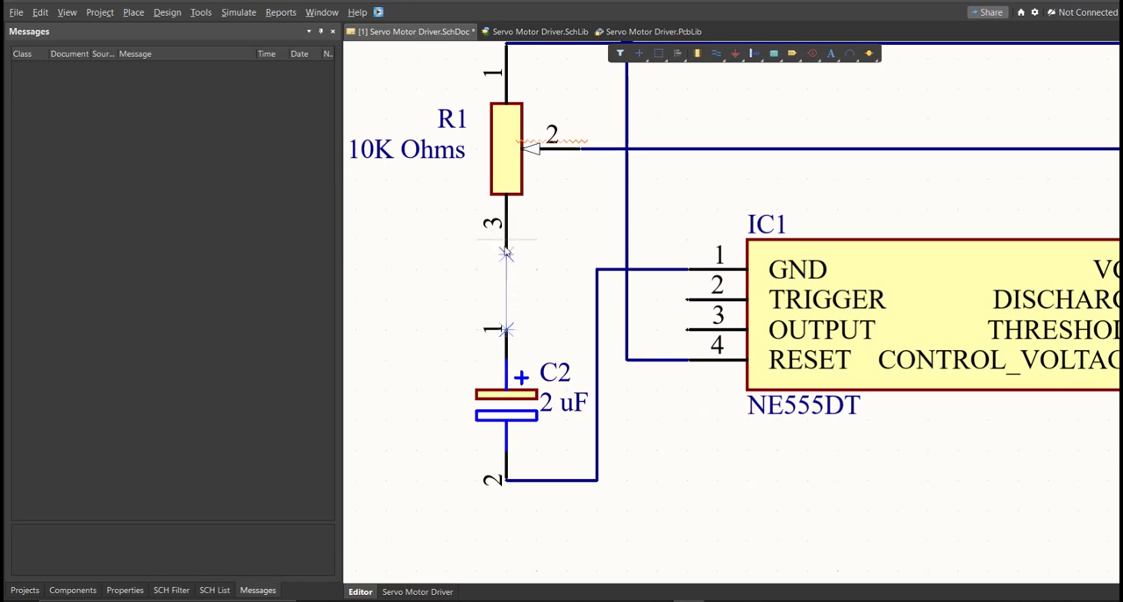
pyautogui.click(507, 254)
# Try to wire the GND line of IC1 across to the connection between R1 and C2.
pyautogui.keyDown('ctrl'); pyautogui.scroll(1, 561, 269); pyautogui.keyUp('ctrl')
pyautogui.click(602, 270)
pyautogui.click(497, 269)
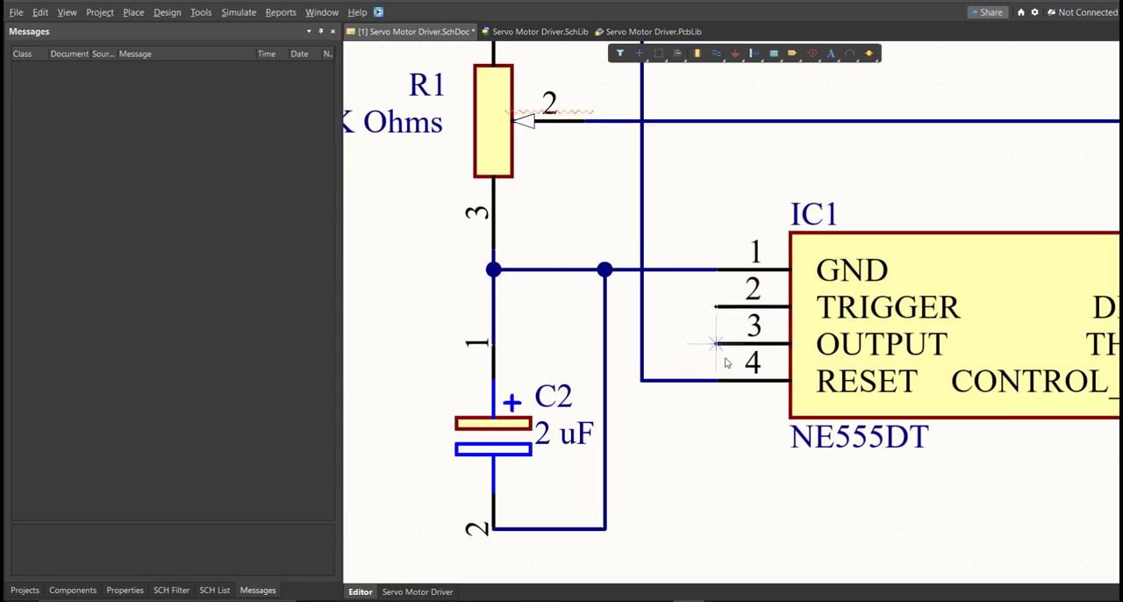
pyautogui.moveTo(727, 359); pyautogui.dragTo(594, 286, button='right')
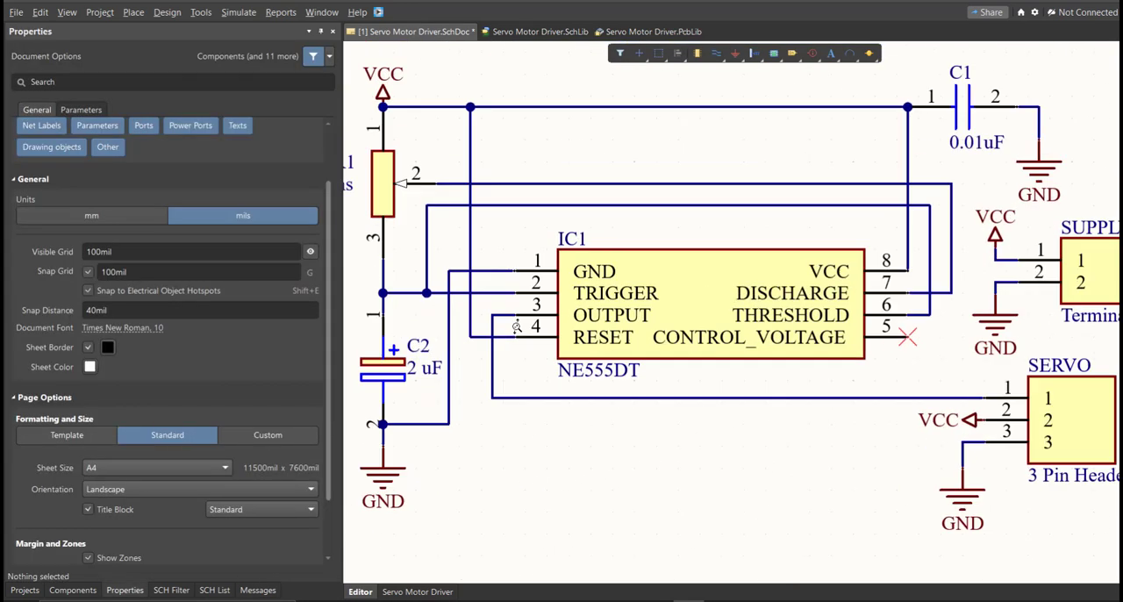
pyautogui.keyDown('ctrl'); pyautogui.scroll(3, 515, 326); pyautogui.keyUp('ctrl')
pyautogui.keyDown('ctrl'); pyautogui.scroll(-6, 492, 338); pyautogui.keyUp('ctrl')
# Switch the schematic sheet's units to mm and its page formatting to Custom.
pyautogui.moveTo(499, 357)
pyautogui.mouseDown(button='middle')
pyautogui.moveTo(498, 378)
pyautogui.moveTo(513, 345)
pyautogui.mouseUp(button='middle')
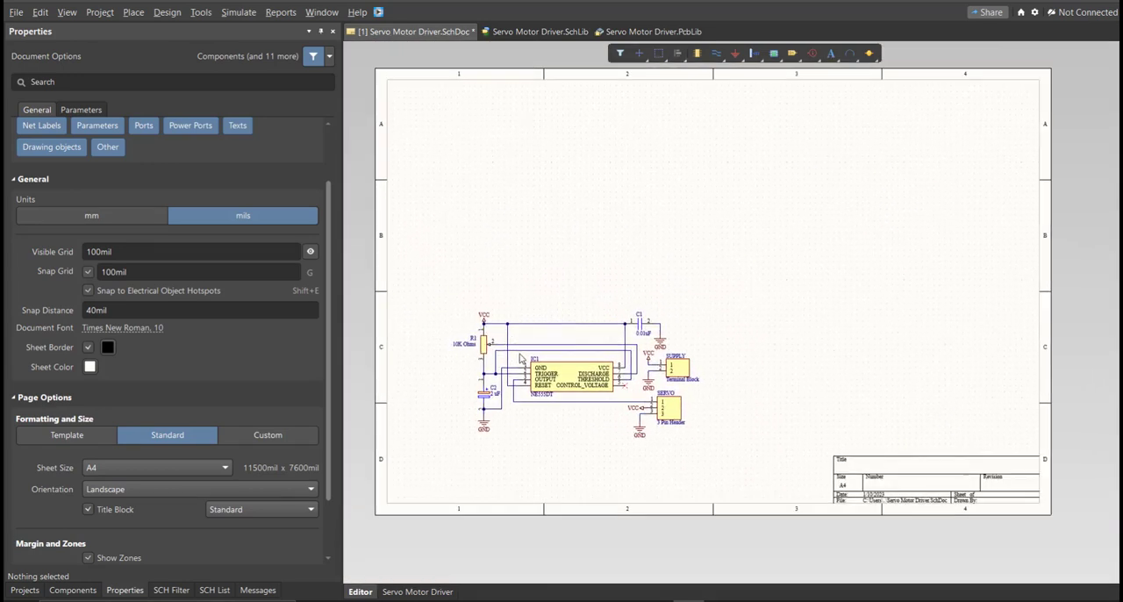
pyautogui.keyDown('ctrl'); pyautogui.scroll(3, 543, 359); pyautogui.keyUp('ctrl')
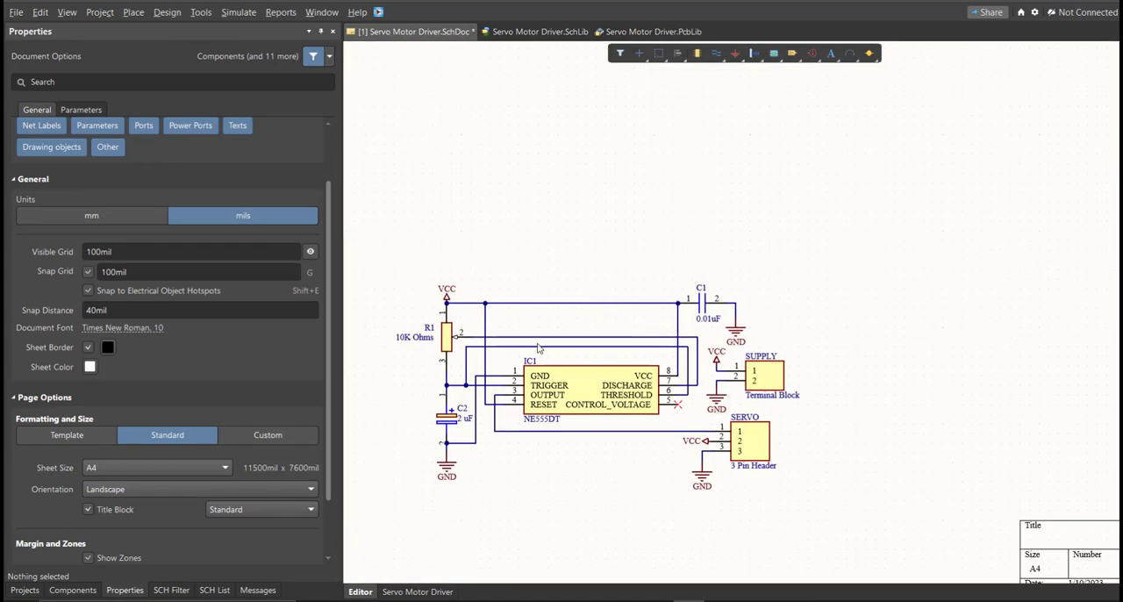
pyautogui.scroll(2, 250, 323)
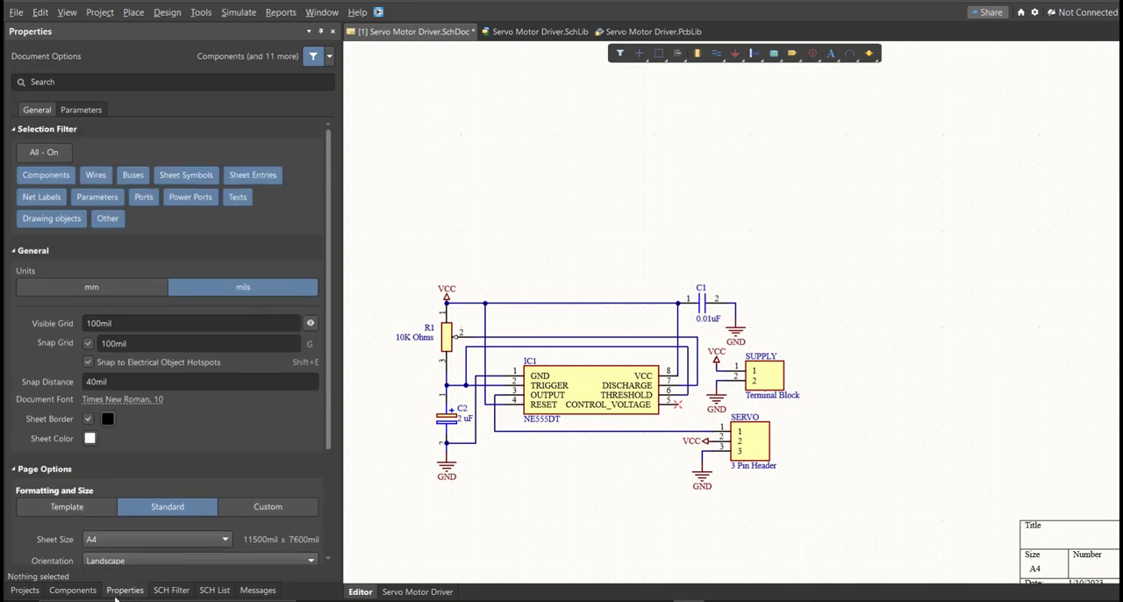
pyautogui.click(116, 294)
pyautogui.click(244, 501)
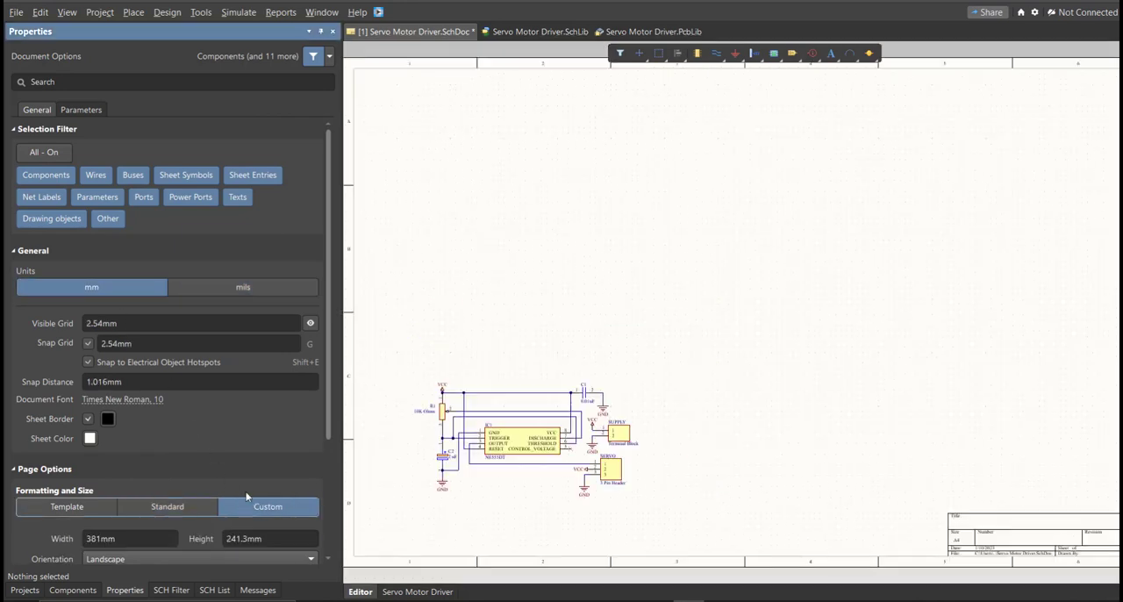
# Set the custom sheet size to 150 mm wide and 100 mm high.
pyautogui.scroll(-4, 269, 419)
pyautogui.click(161, 377)
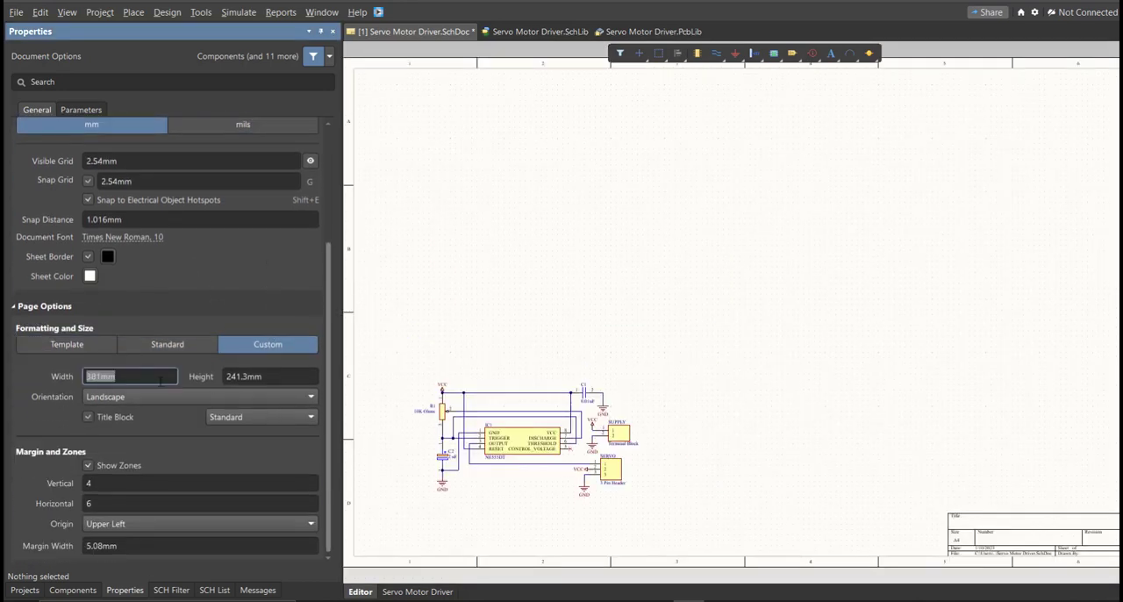
pyautogui.click(311, 375)
pyautogui.click(163, 376)
pyautogui.write('150')
pyautogui.press('Tab')
pyautogui.write('1')
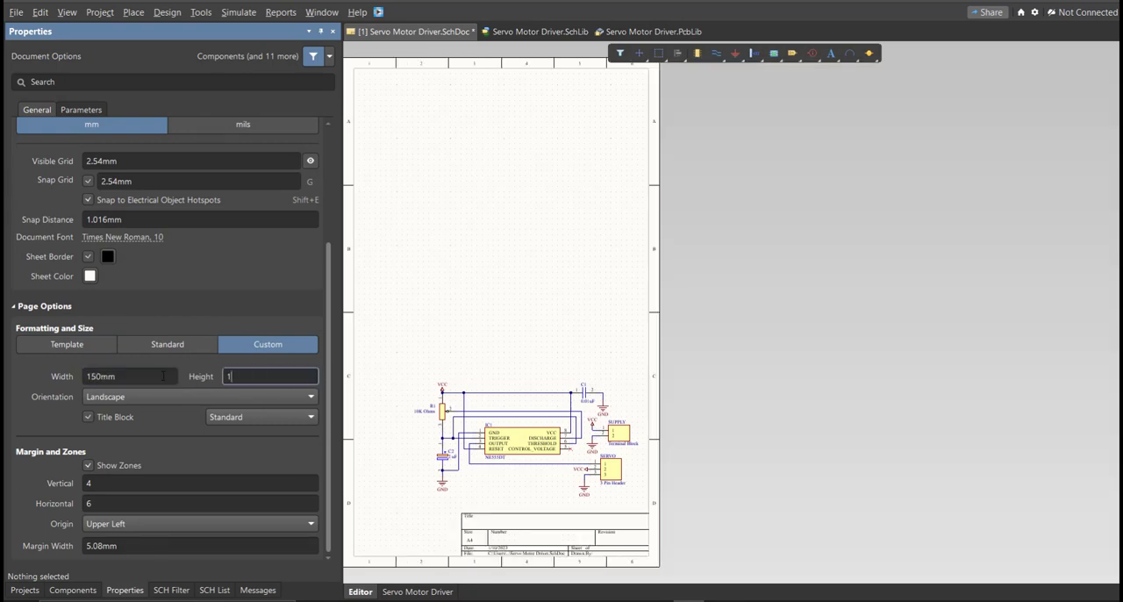
pyautogui.press('Return')
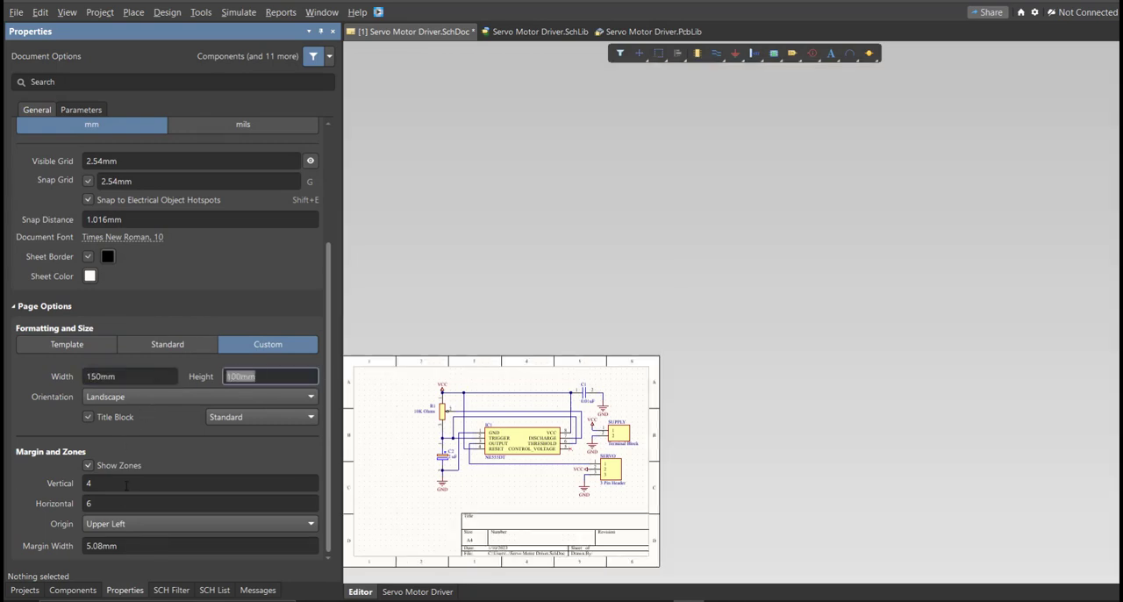
# Divide the sheet margin into 2 vertical and 3 horizontal zones.
pyautogui.click(126, 484)
pyautogui.write('2')
pyautogui.press('Tab')
pyautogui.write('3')
pyautogui.press('Return')
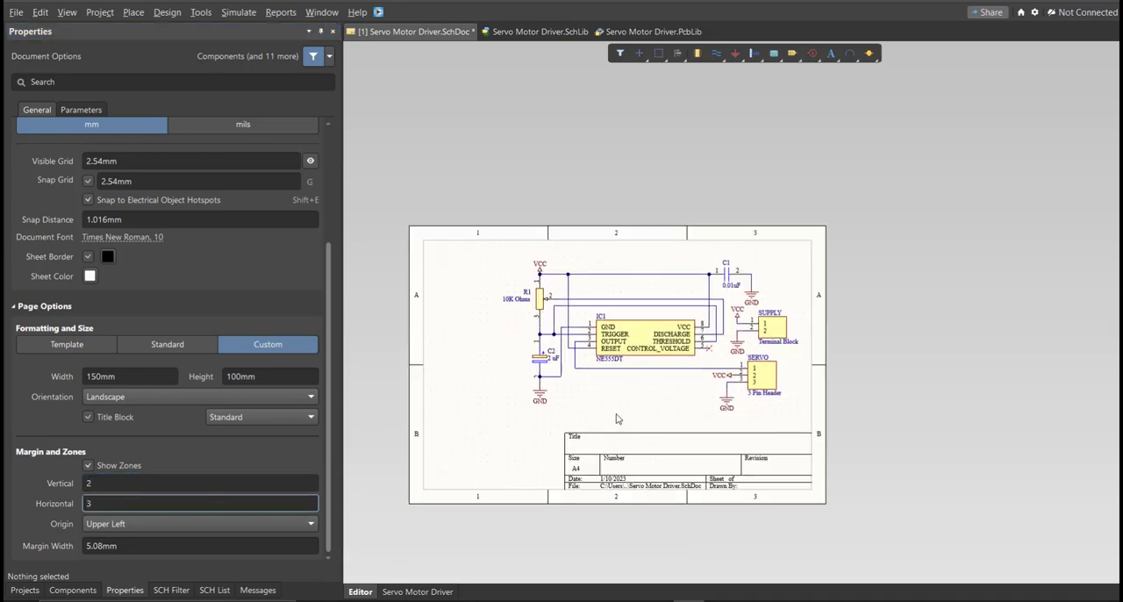
# Shift the whole circuit left so it sits centred above the title block, and save the schematic.
pyautogui.hotkey('ctrl', 'a')
pyautogui.click(781, 394)
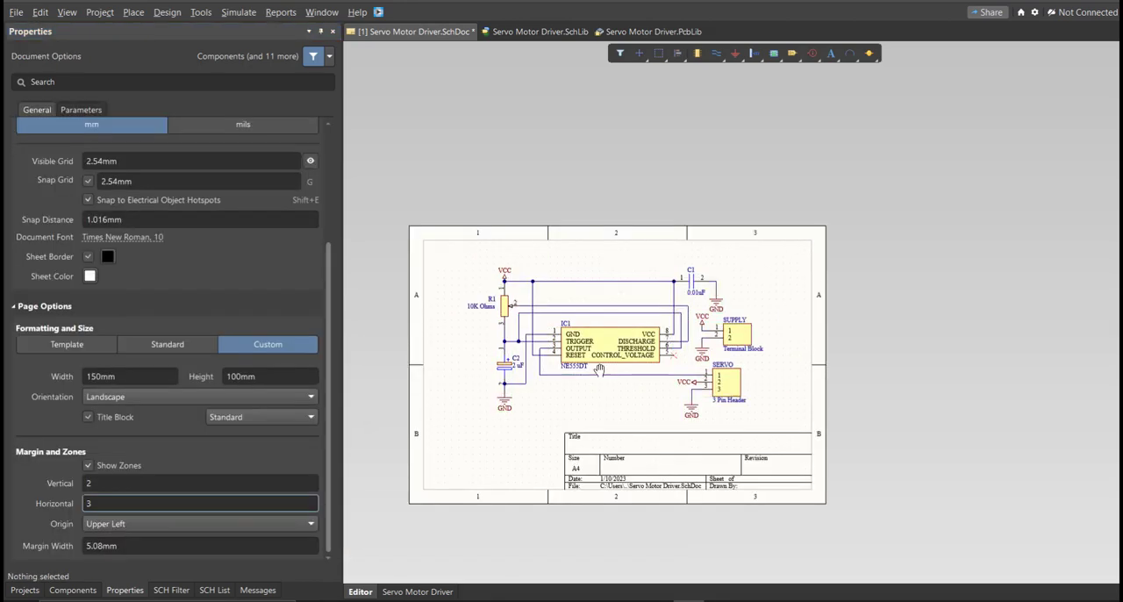
pyautogui.keyDown('ctrl'); pyautogui.scroll(3, 603, 372); pyautogui.keyUp('ctrl')
pyautogui.moveTo(667, 372); pyautogui.dragTo(732, 317, button='right')
pyautogui.moveTo(703, 382); pyautogui.dragTo(727, 375, button='right')
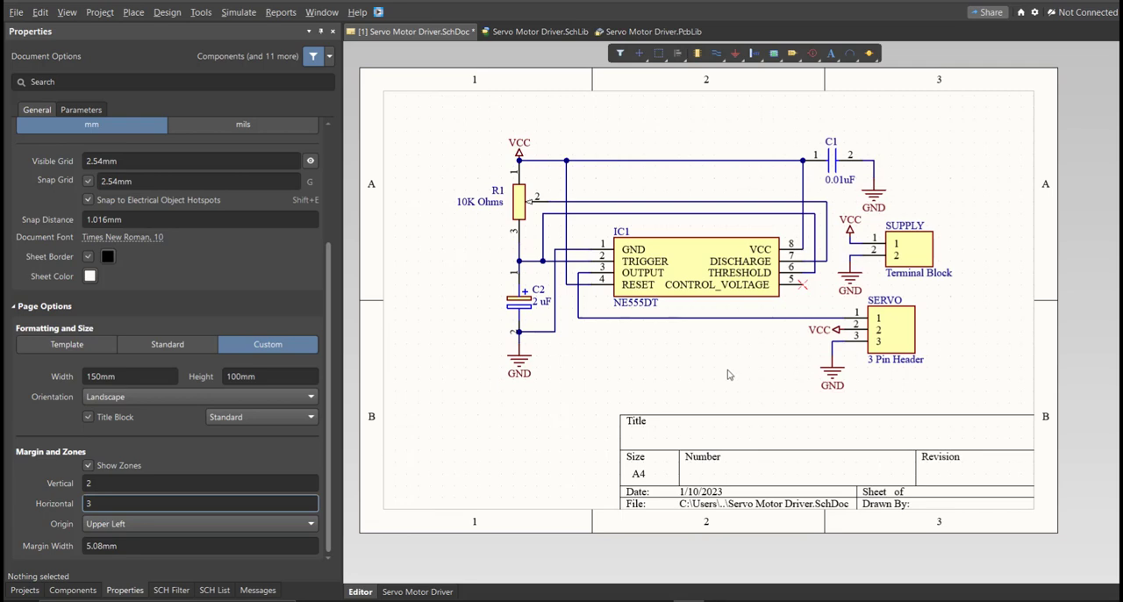
pyautogui.hotkey('ctrl', 's')
pyautogui.moveTo(453, 272); pyautogui.dragTo(474, 265, button='right')
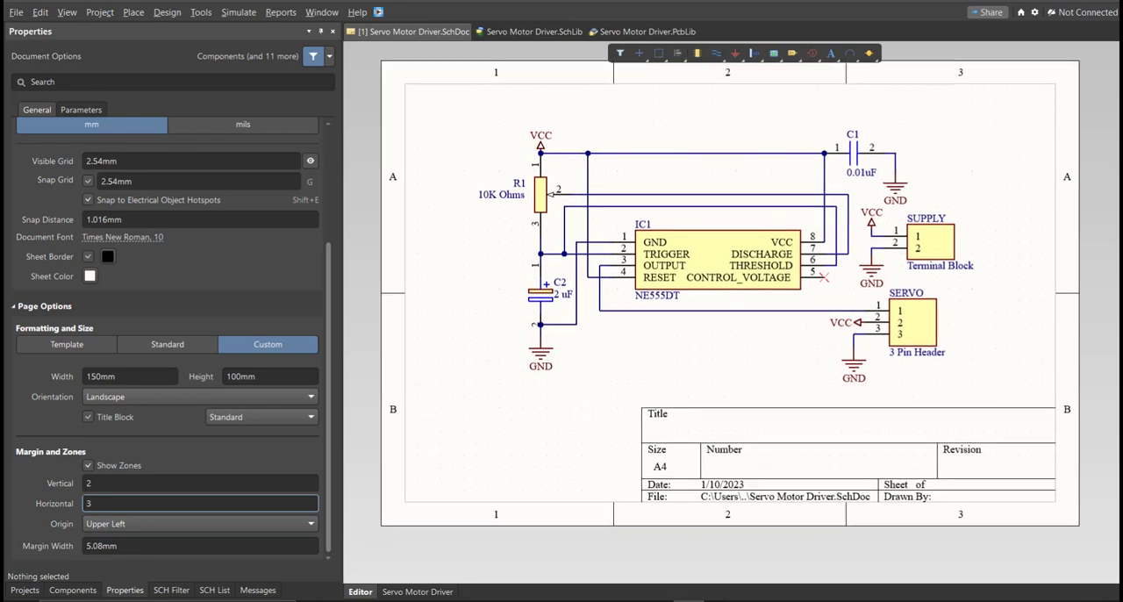
# Validate the PCB project Servo Motor Driver.PrjPcb and read the compile messages.
pyautogui.click(25, 590)
pyautogui.rightClick(142, 125)
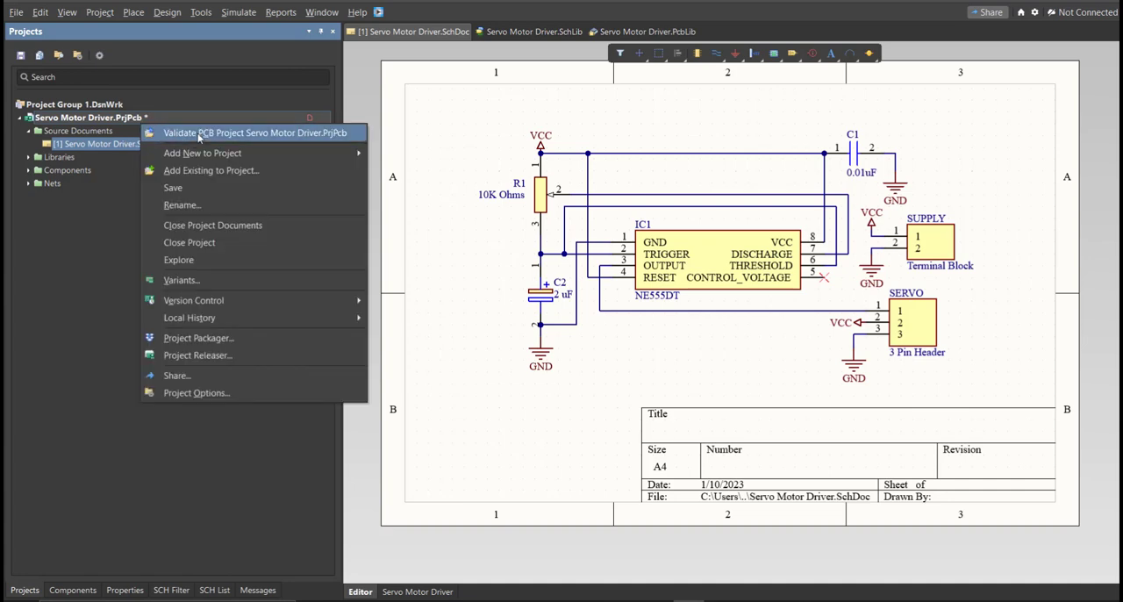
pyautogui.click(198, 136)
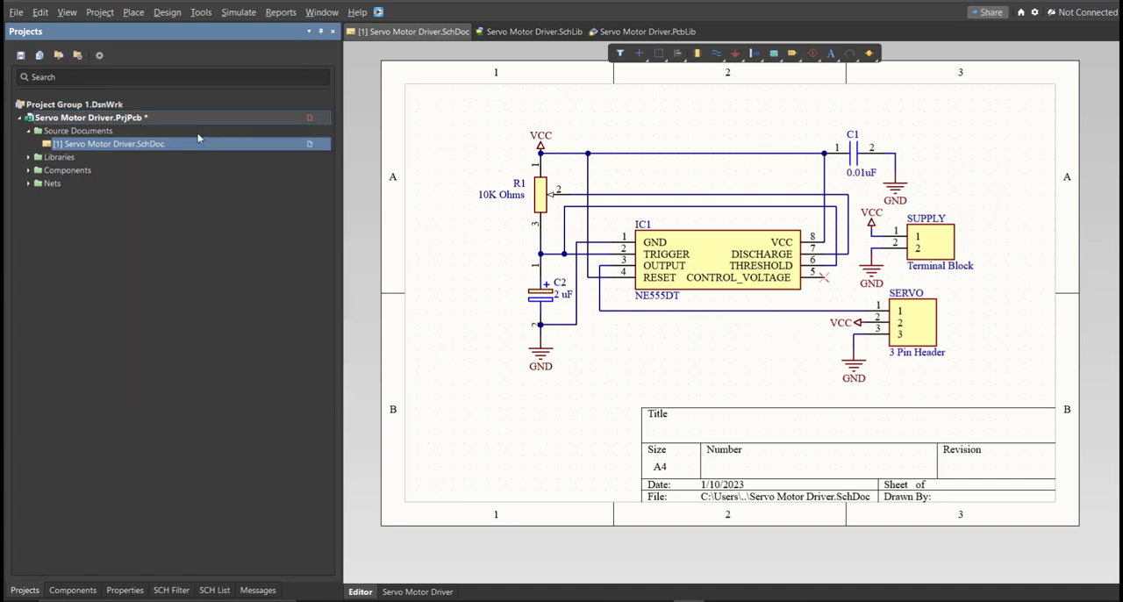
pyautogui.click(258, 589)
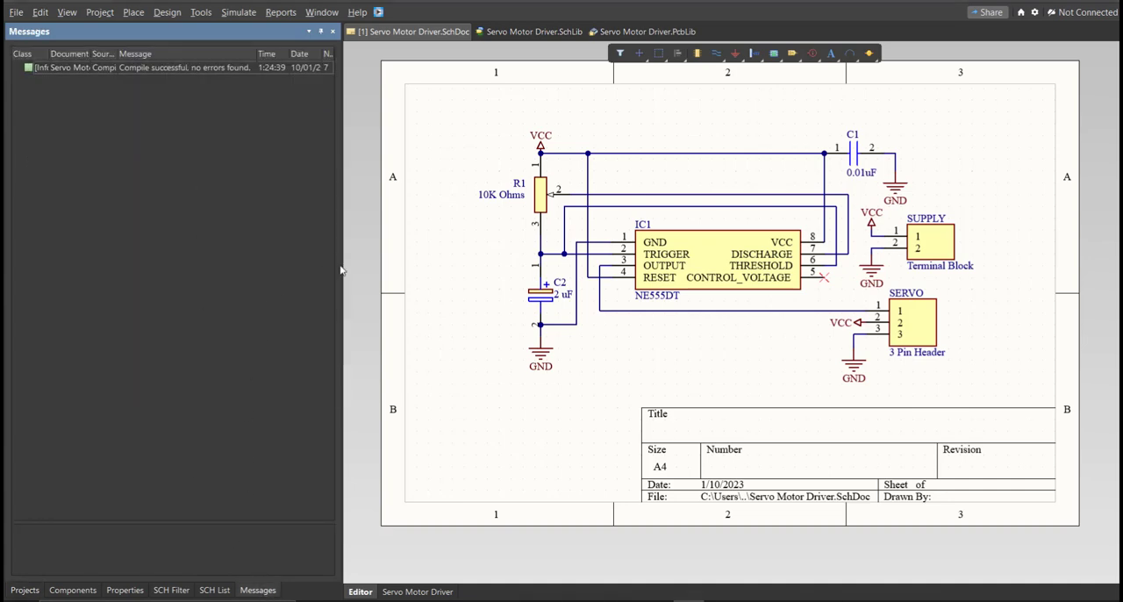
pyautogui.moveTo(343, 266); pyautogui.dragTo(480, 264)
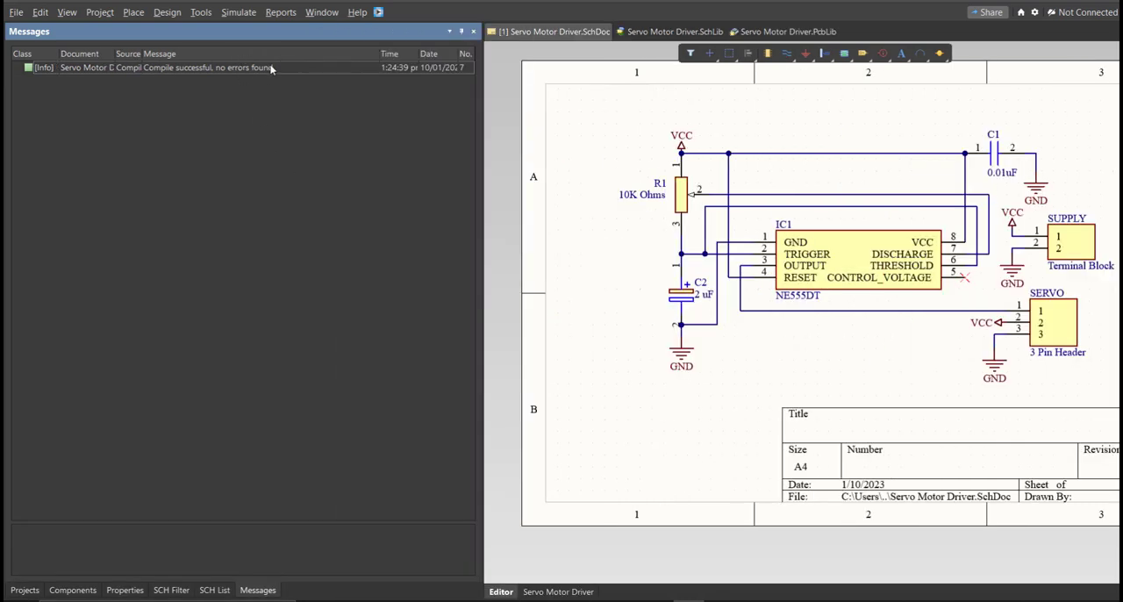
pyautogui.moveTo(645, 255); pyautogui.dragTo(604, 260, button='right')
pyautogui.keyDown('ctrl'); pyautogui.scroll(-3, 667, 309); pyautogui.keyUp('ctrl')
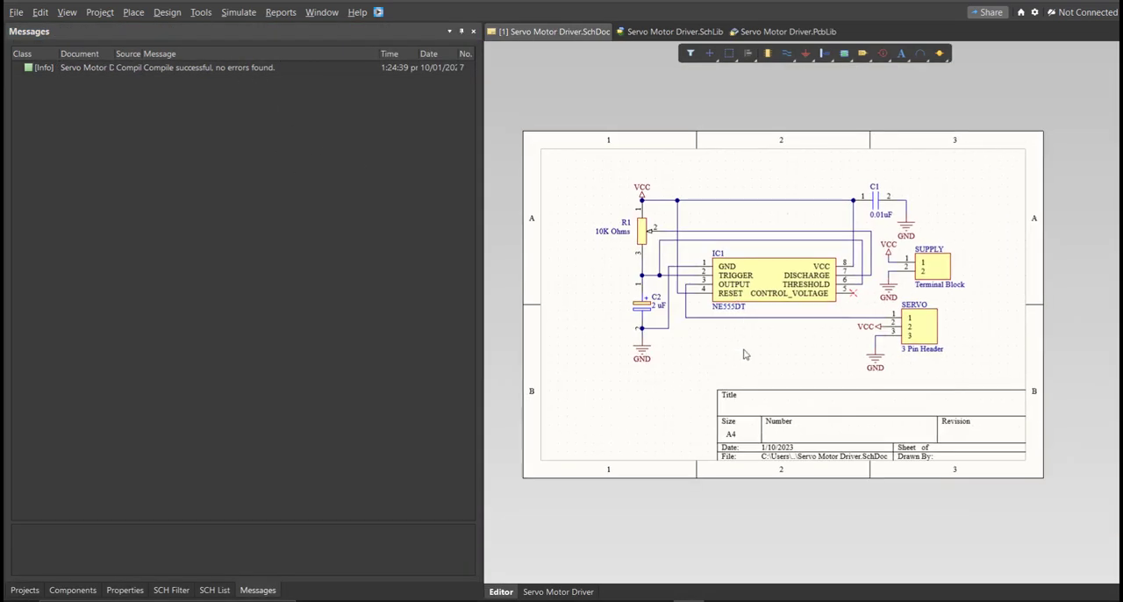
pyautogui.moveTo(737, 349); pyautogui.dragTo(749, 333, button='right')
# Save the project and add a new PCB document to it.
pyautogui.click(25, 589)
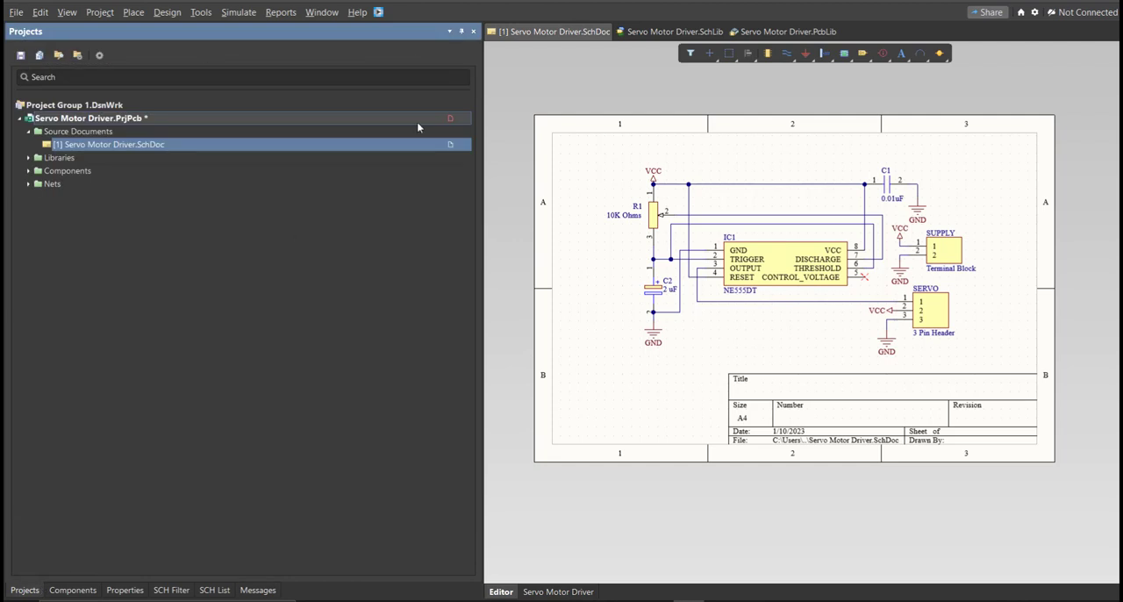
pyautogui.rightClick(417, 119)
pyautogui.click(451, 184)
pyautogui.click(16, 12)
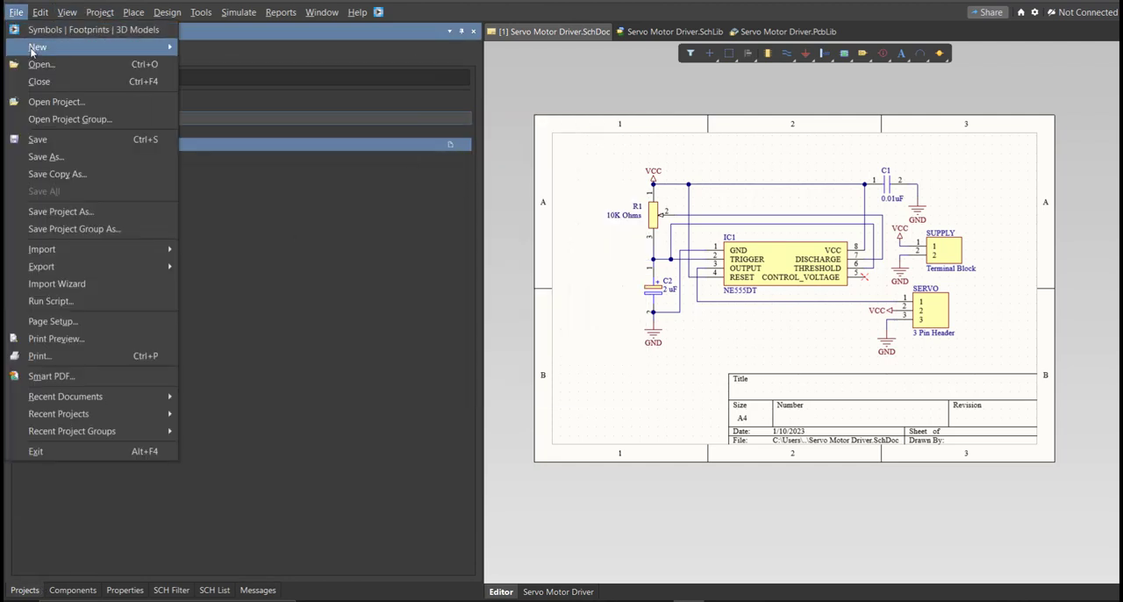
pyautogui.moveTo(33, 51)
pyautogui.click(245, 82)
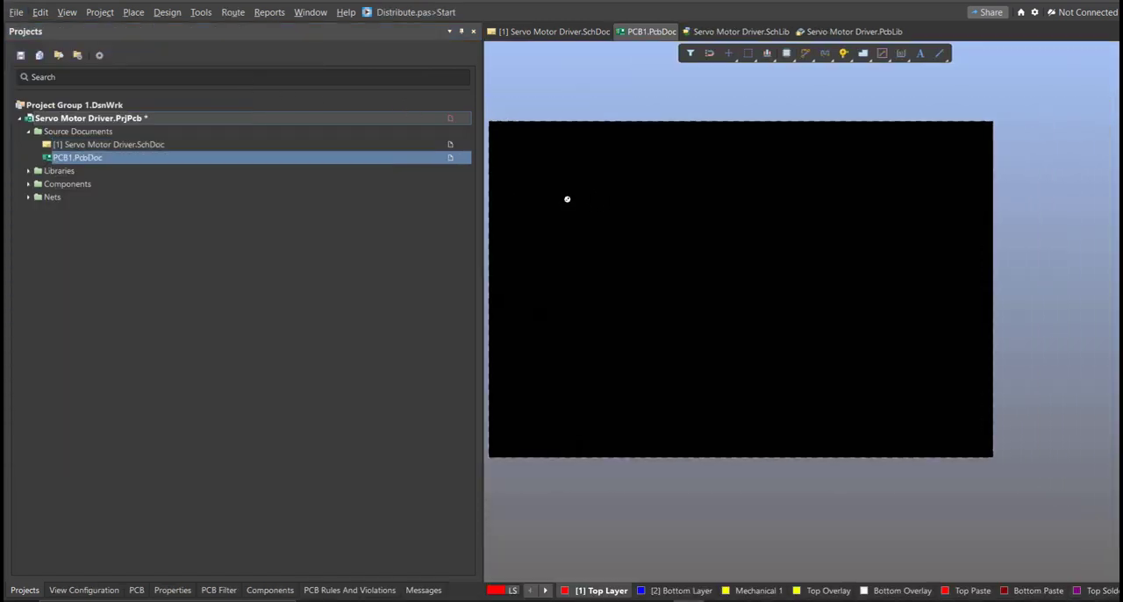
# Save the project with the new PCB document named Servo Motor Driver in the project folder.
pyautogui.rightClick(404, 120)
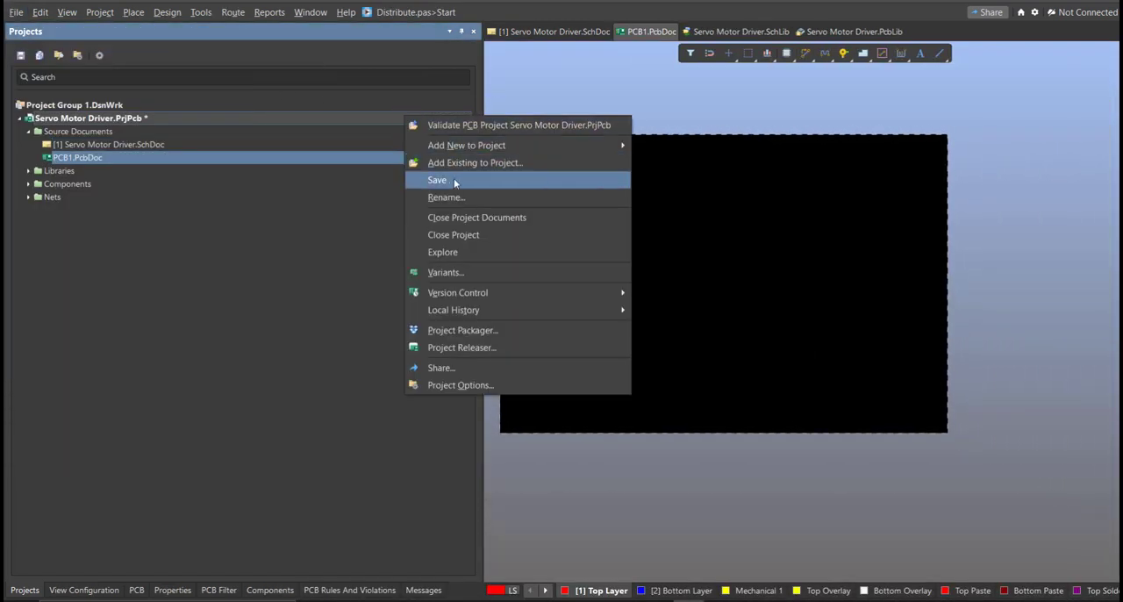
pyautogui.click(453, 182)
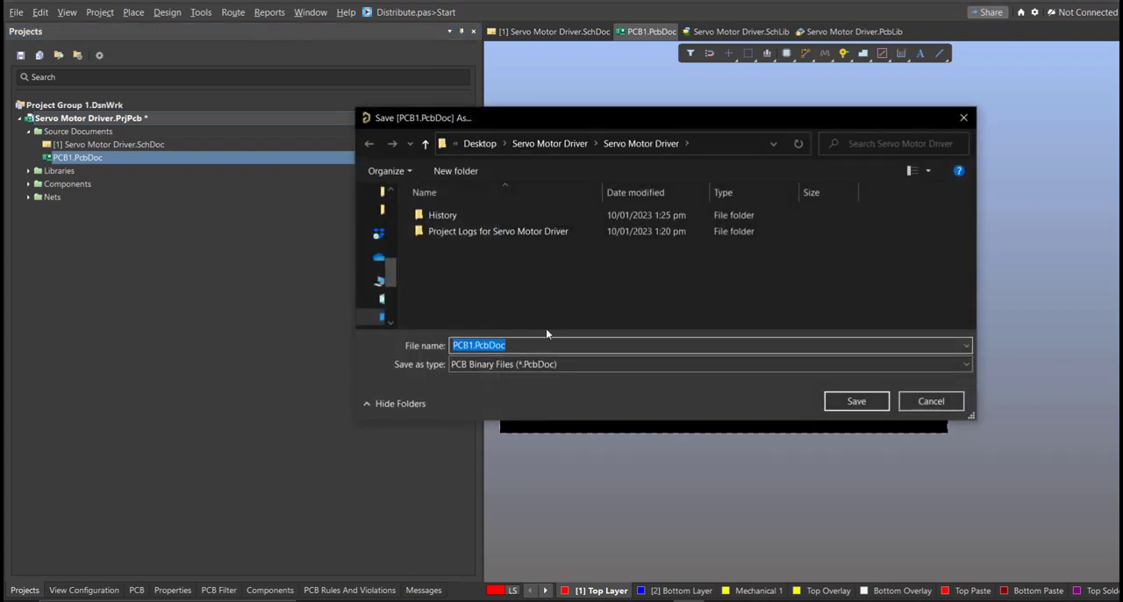
pyautogui.write('s')
pyautogui.click(604, 358)
pyautogui.press('BackSpace')
pyautogui.press('BackSpace')
pyautogui.press('BackSpace')
pyautogui.press('BackSpace')
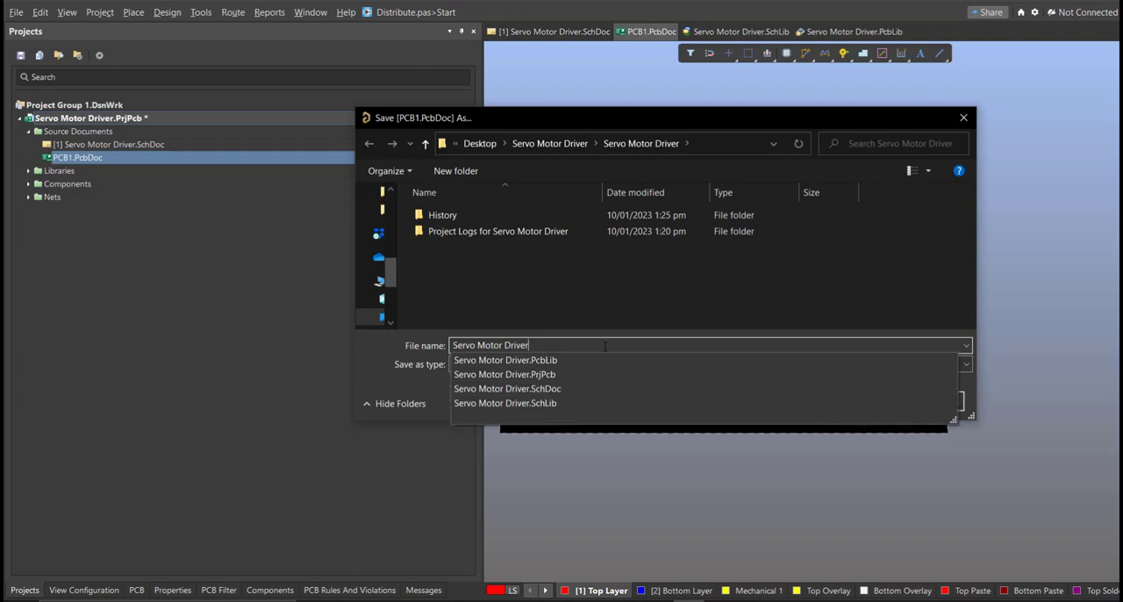
pyautogui.click(592, 303)
pyautogui.click(867, 402)
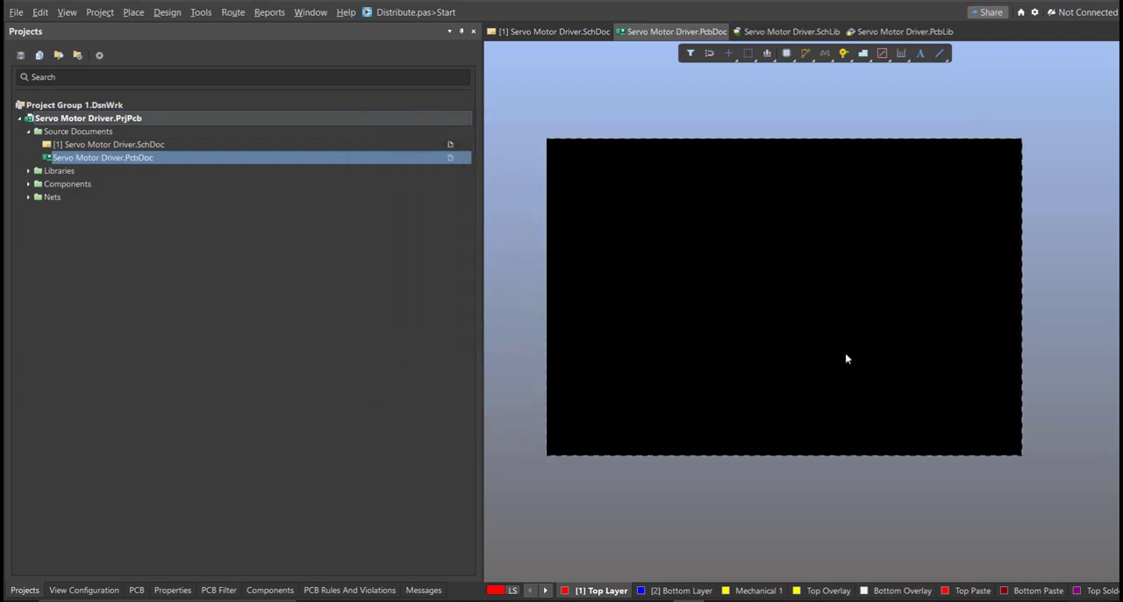
# Update Servo Motor Driver.PcbDoc from the schematic, validating and executing all the engineering changes for components, nets, component class and room.
pyautogui.keyDown('ctrl'); pyautogui.scroll(2, 772, 315); pyautogui.keyUp('ctrl')
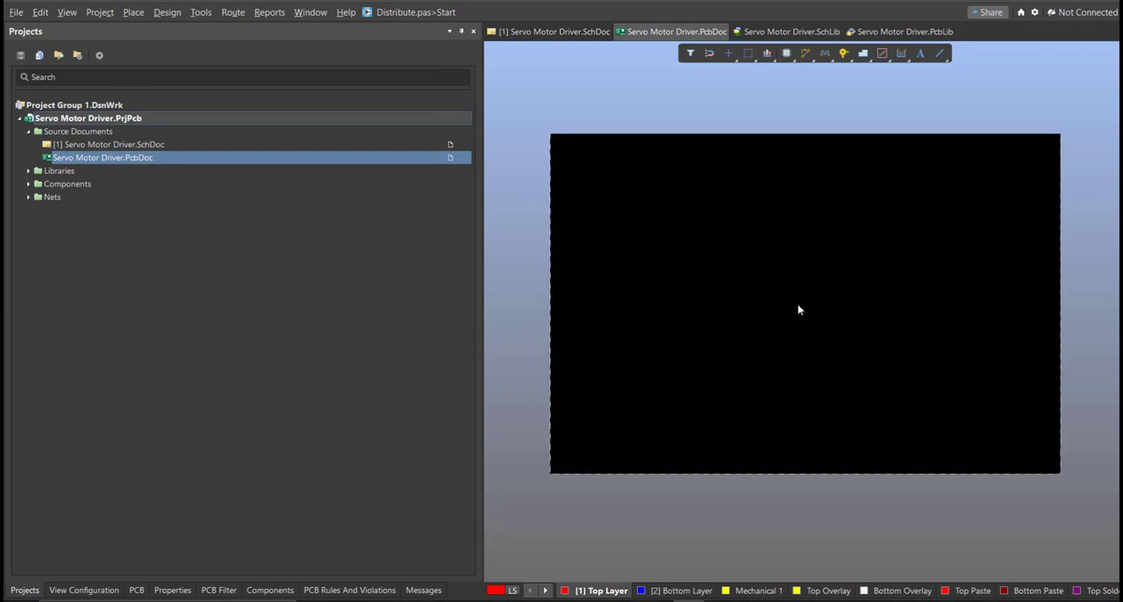
pyautogui.click(551, 31)
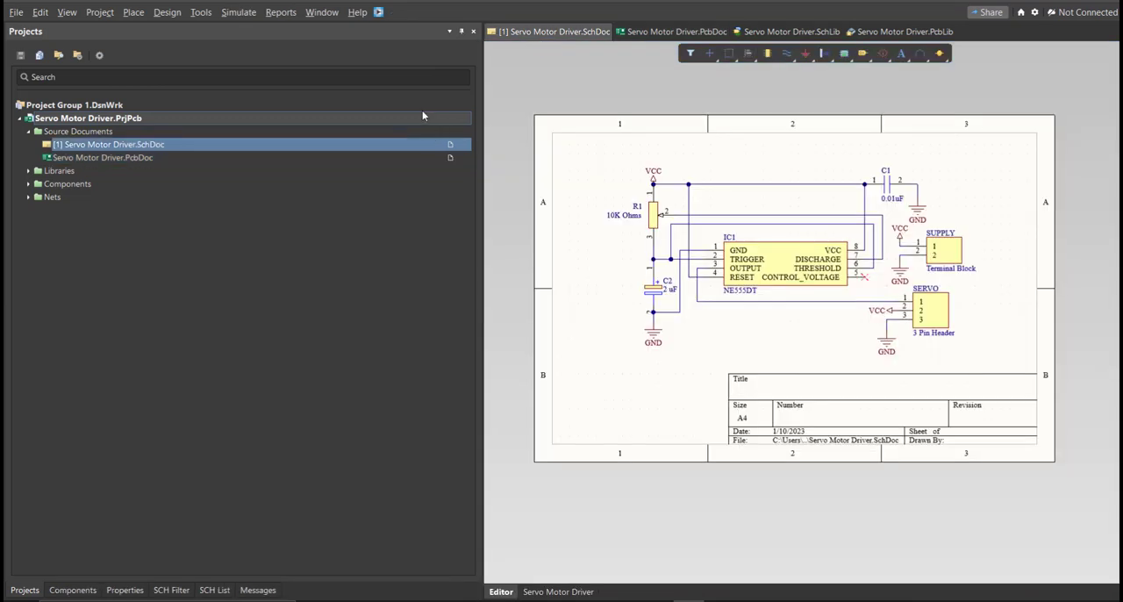
pyautogui.click(165, 13)
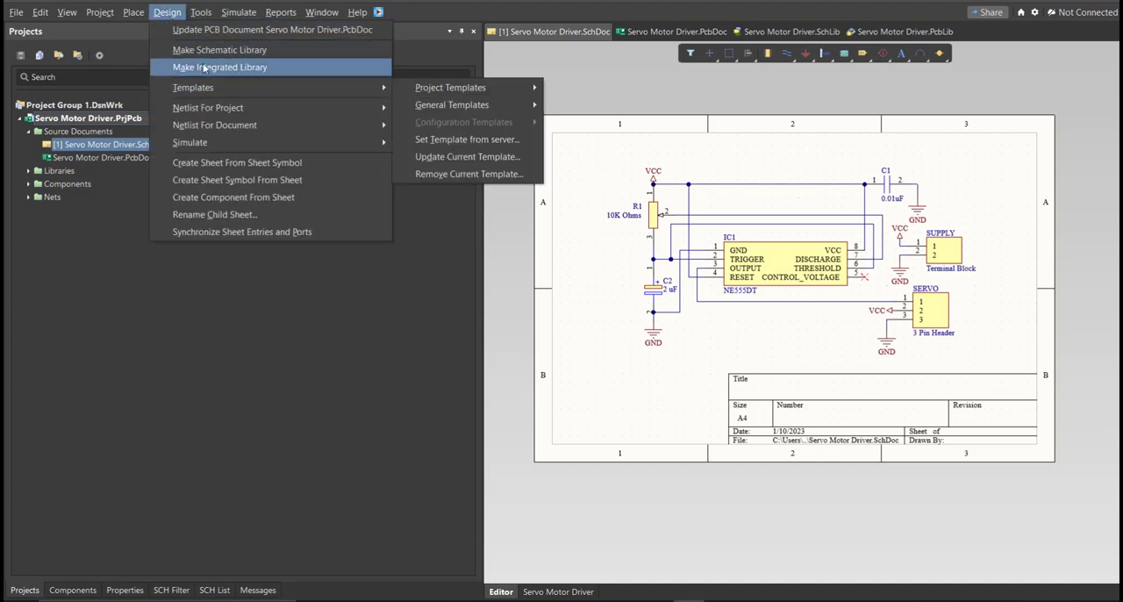
pyautogui.click(207, 29)
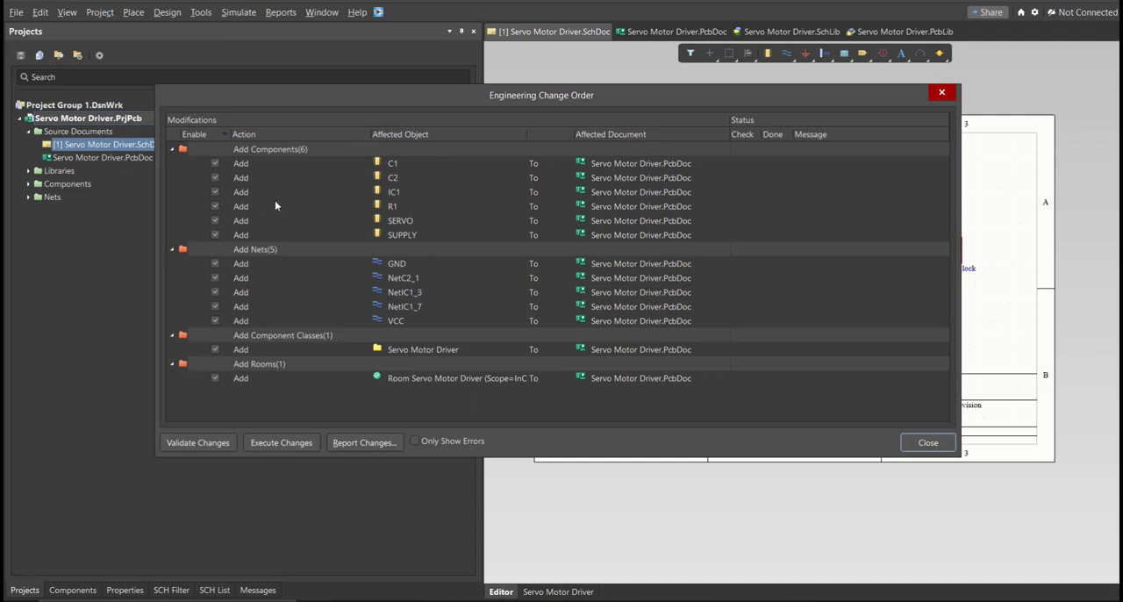
pyautogui.moveTo(509, 111); pyautogui.dragTo(552, 117)
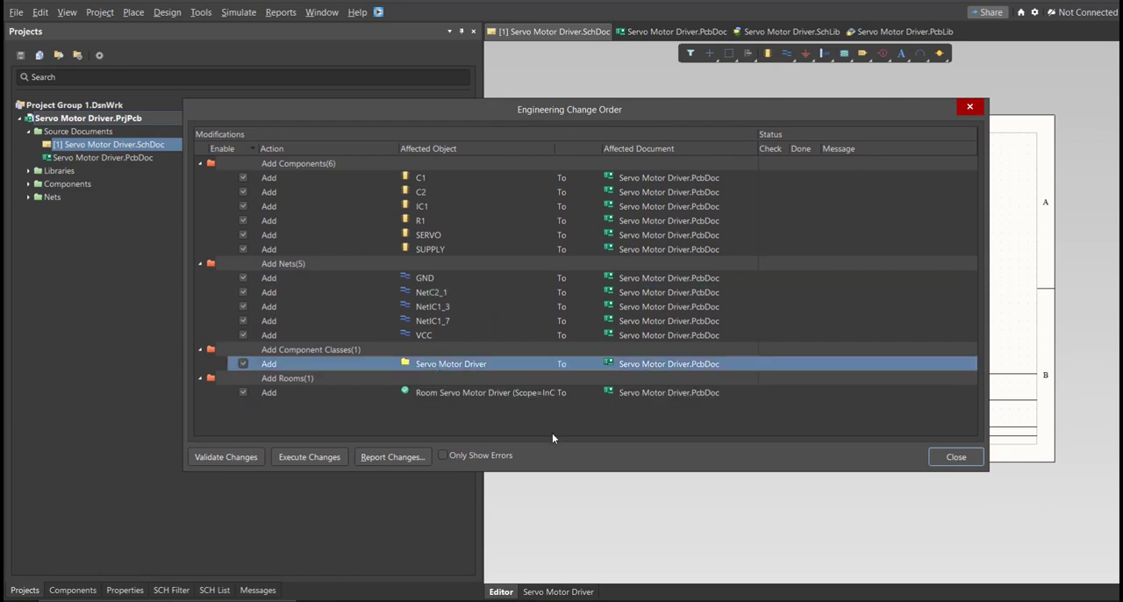
pyautogui.click(246, 456)
pyautogui.click(281, 459)
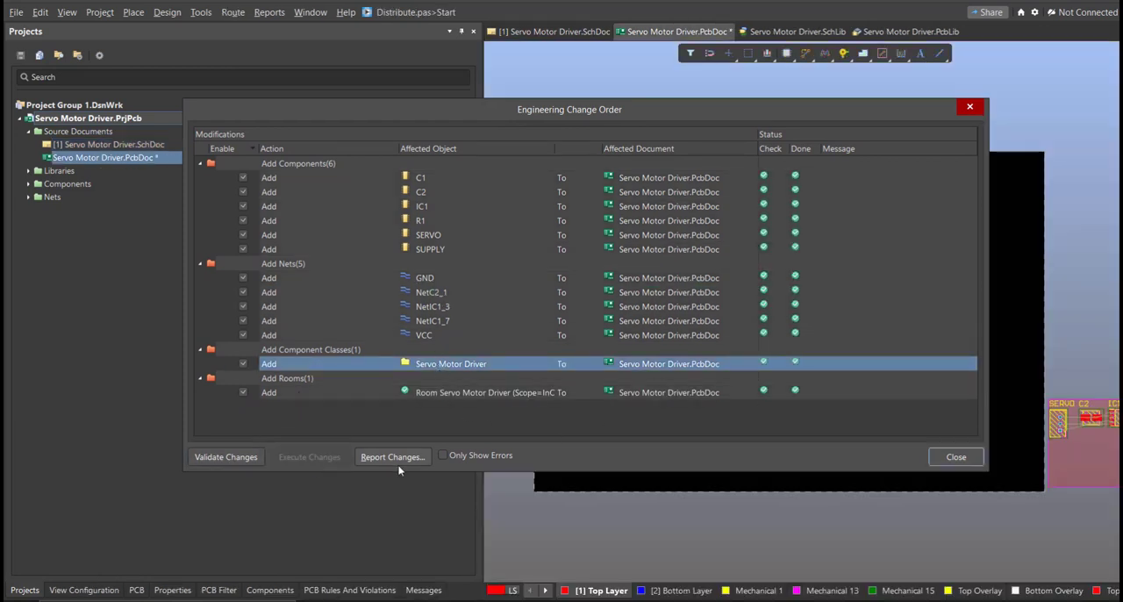
pyautogui.click(939, 458)
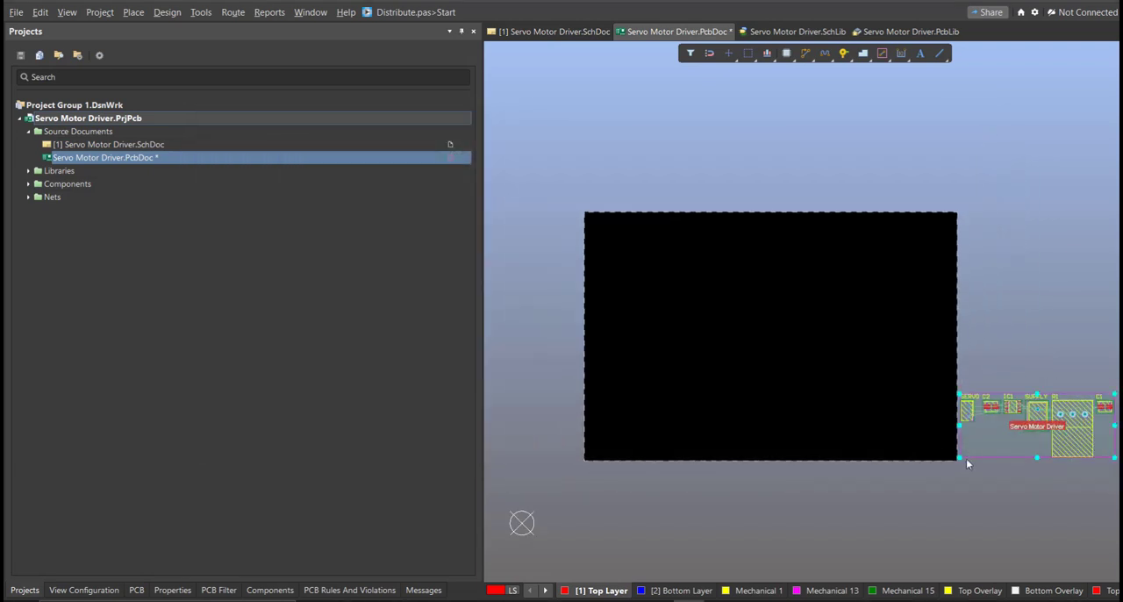
# Delete the Servo Motor Driver room around the imported components beside the board.
pyautogui.press('Delete')
pyautogui.moveTo(969, 410); pyautogui.dragTo(941, 393, button='right')
pyautogui.keyDown('ctrl'); pyautogui.scroll(1, 940, 393); pyautogui.keyUp('ctrl')
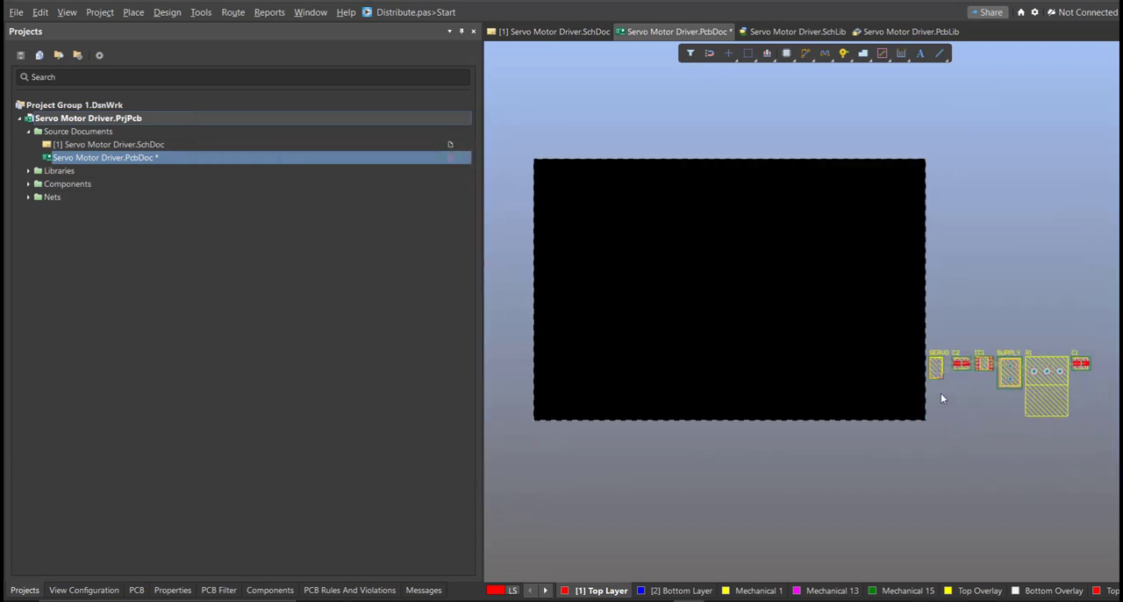
# Move R1, SUPPLY, SERVO, IC1, C2 and C1 onto the board, with the capacitors and IC above the potentiometer and connectors.
pyautogui.moveTo(1036, 376); pyautogui.dragTo(630, 408)
pyautogui.moveTo(1020, 377); pyautogui.dragTo(595, 407)
pyautogui.moveTo(933, 373); pyautogui.dragTo(690, 405)
pyautogui.moveTo(983, 364); pyautogui.dragTo(650, 358)
pyautogui.moveTo(1084, 366); pyautogui.dragTo(677, 369)
pyautogui.keyDown('ctrl'); pyautogui.scroll(4, 656, 376); pyautogui.keyUp('ctrl')
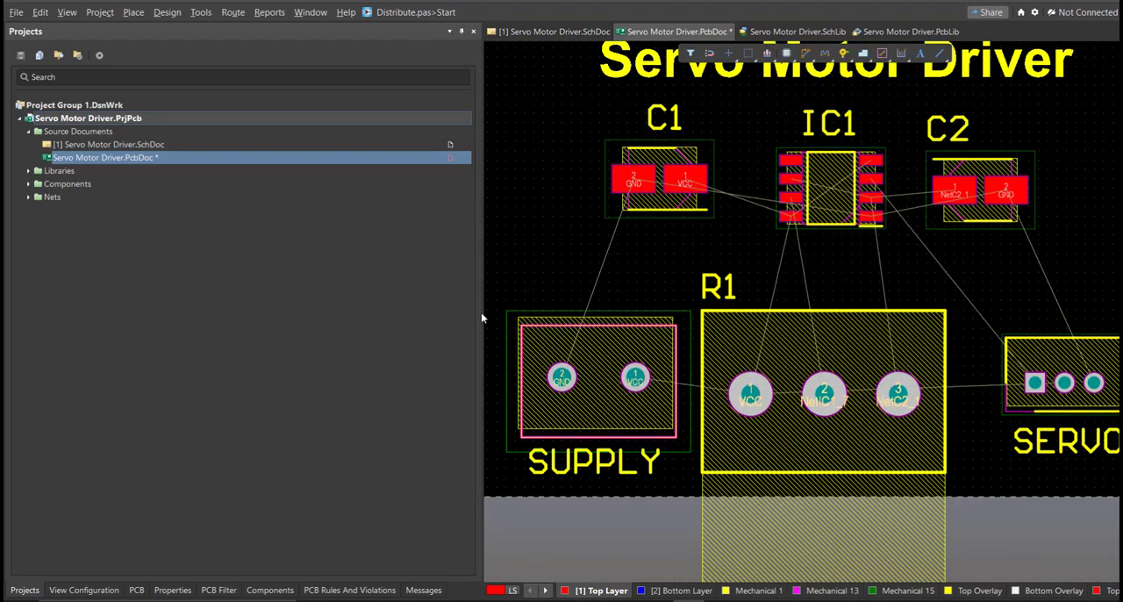
pyautogui.moveTo(482, 318); pyautogui.dragTo(341, 326)
pyautogui.keyDown('ctrl'); pyautogui.scroll(-3, 651, 312); pyautogui.keyUp('ctrl')
pyautogui.moveTo(687, 296); pyautogui.dragTo(614, 314, button='right')
pyautogui.keyDown('ctrl'); pyautogui.scroll(-2, 614, 314); pyautogui.keyUp('ctrl')
pyautogui.keyDown('ctrl'); pyautogui.scroll(2, 601, 329); pyautogui.keyUp('ctrl')
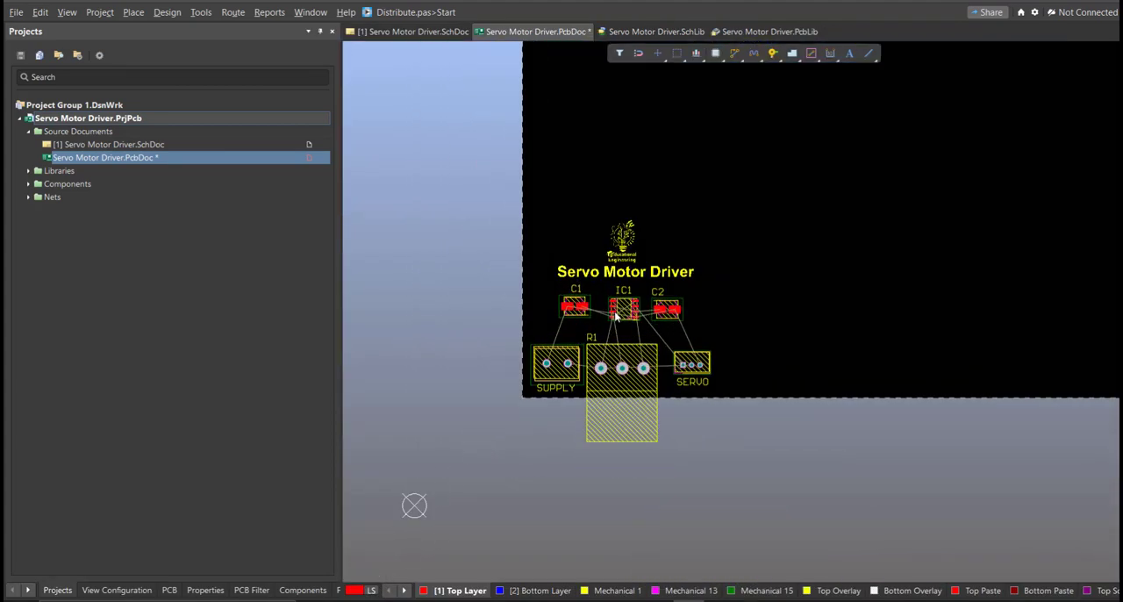
# Edit the board shape in board planning mode, pulling its right and upper edges in to fit closely around the components and logo.
pyautogui.press('1')
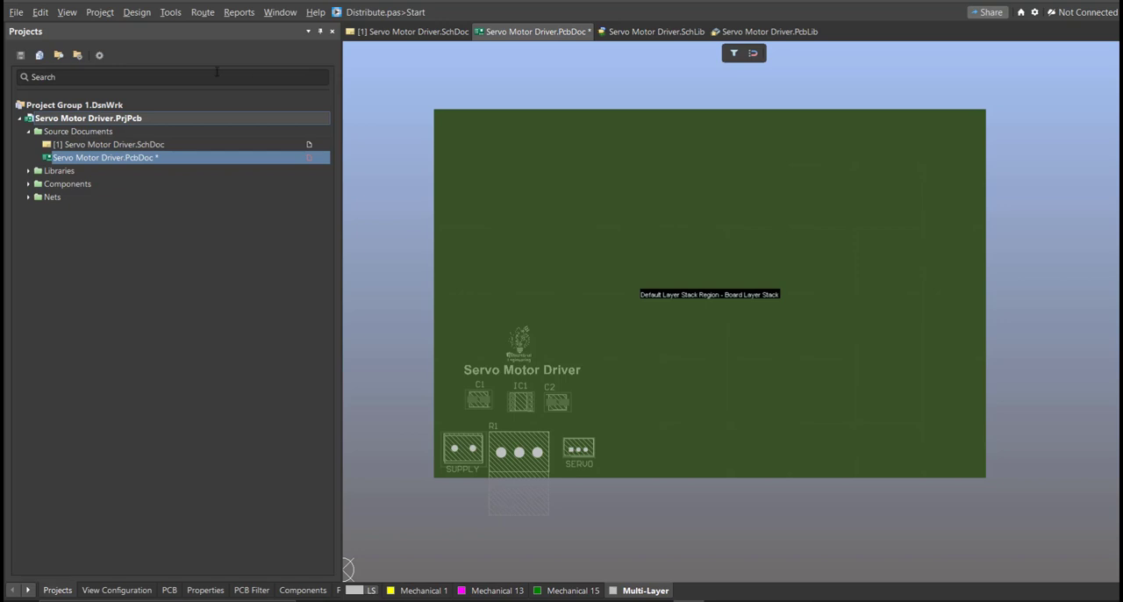
pyautogui.click(143, 14)
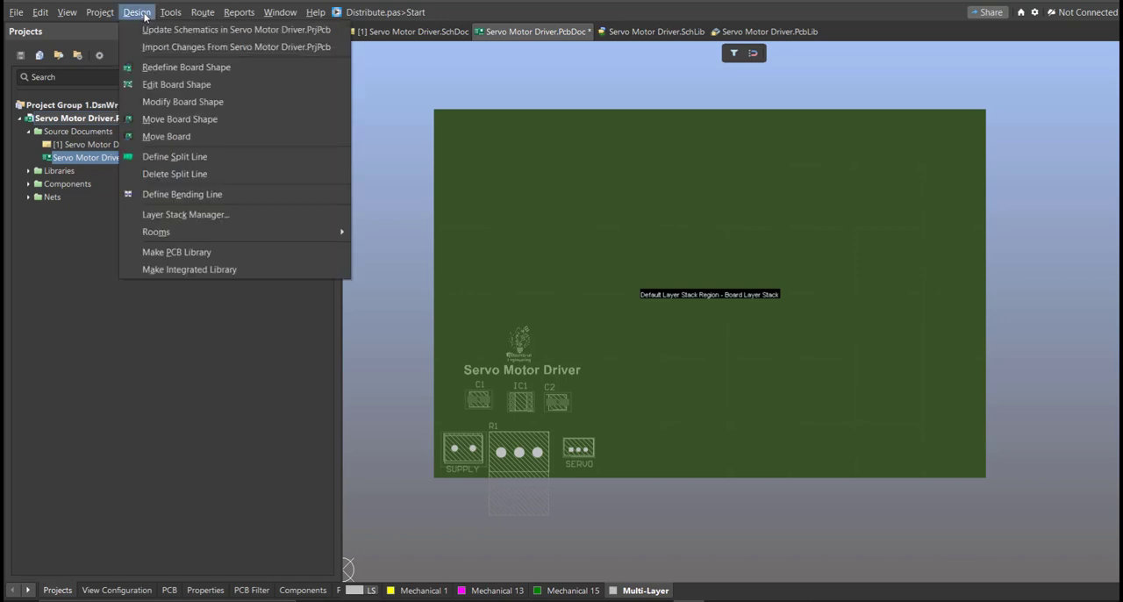
pyautogui.click(157, 82)
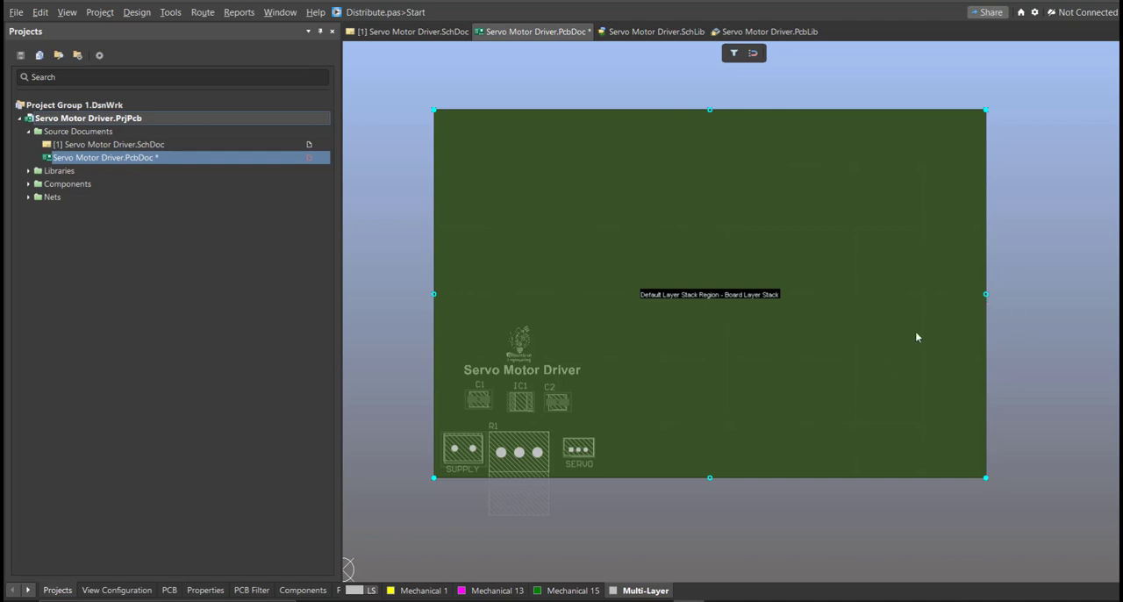
pyautogui.moveTo(985, 299); pyautogui.dragTo(604, 334)
pyautogui.moveTo(515, 110); pyautogui.dragTo(533, 363)
pyautogui.keyDown('ctrl'); pyautogui.scroll(-5, 504, 296); pyautogui.keyUp('ctrl')
pyautogui.keyDown('ctrl'); pyautogui.scroll(12, 503, 295); pyautogui.keyUp('ctrl')
pyautogui.moveTo(606, 377); pyautogui.dragTo(769, 76, button='right')
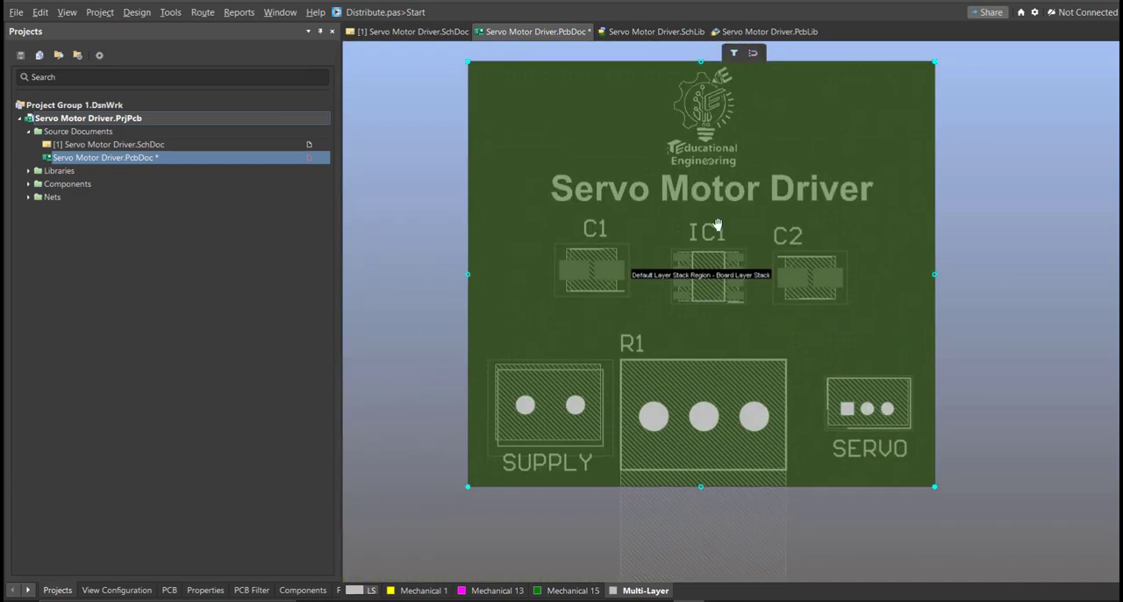
# Fine-tune the board's left and right edges for an even margin around the components, and return to the 2D layout view.
pyautogui.keyDown('ctrl'); pyautogui.scroll(1, 719, 227); pyautogui.keyUp('ctrl')
pyautogui.click(442, 287)
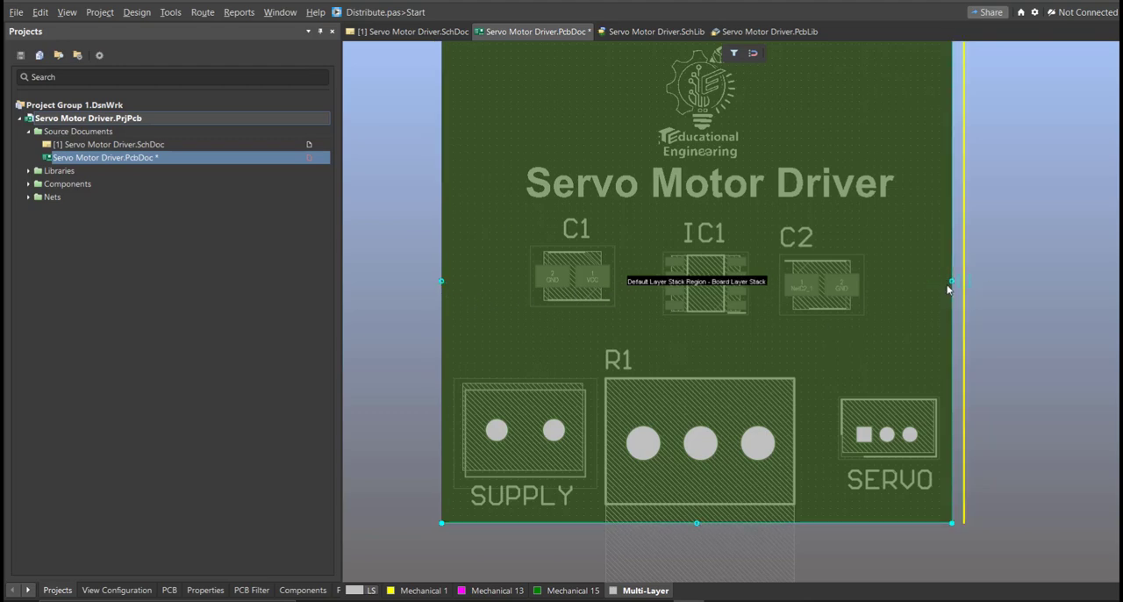
pyautogui.click(953, 280)
pyautogui.press('2')
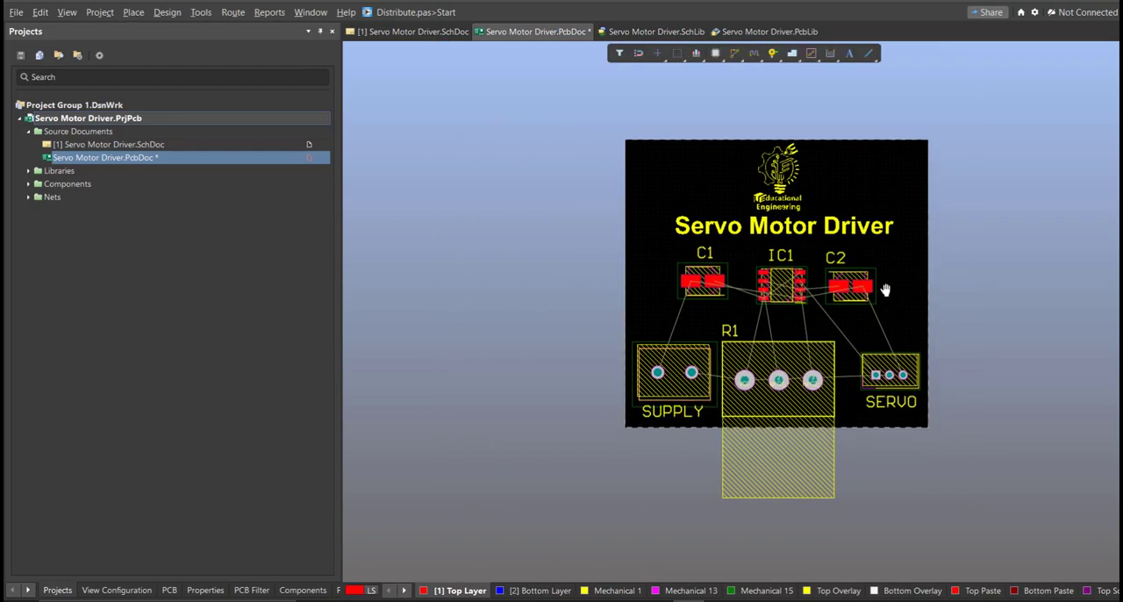
pyautogui.keyDown('ctrl'); pyautogui.scroll(1, 885, 290); pyautogui.keyUp('ctrl')
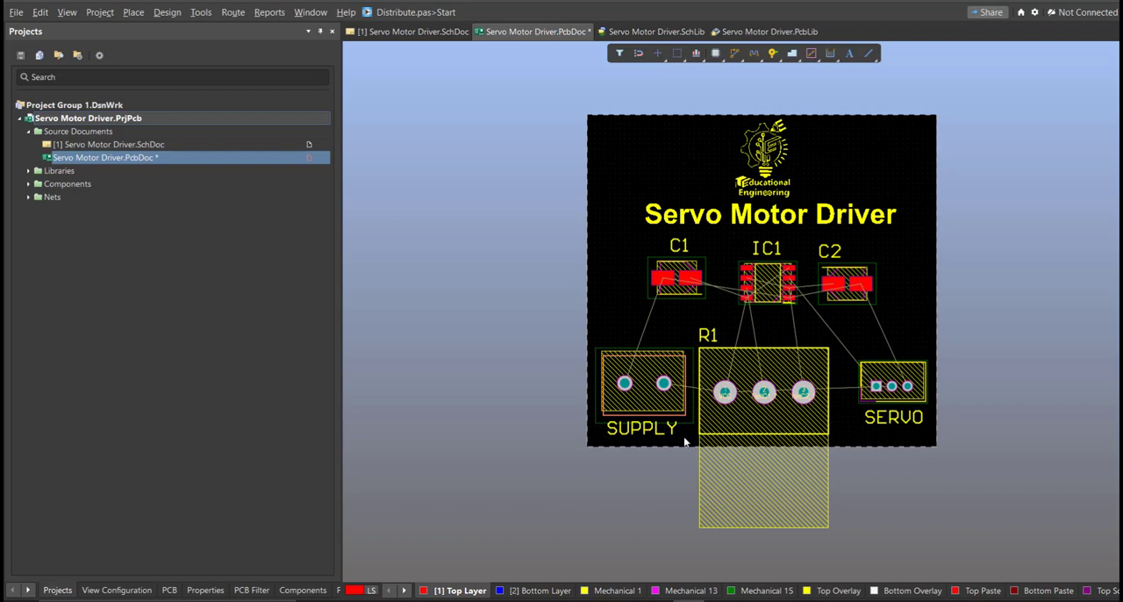
pyautogui.keyDown('ctrl'); pyautogui.scroll(4, 707, 299); pyautogui.keyUp('ctrl')
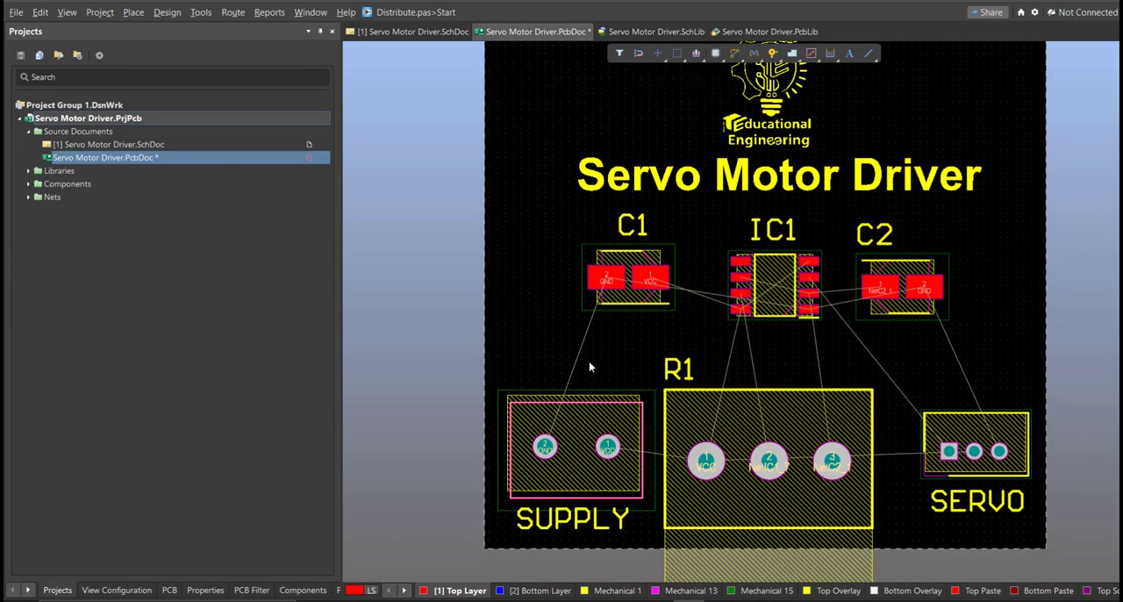
pyautogui.moveTo(607, 364); pyautogui.dragTo(592, 366, button='right')
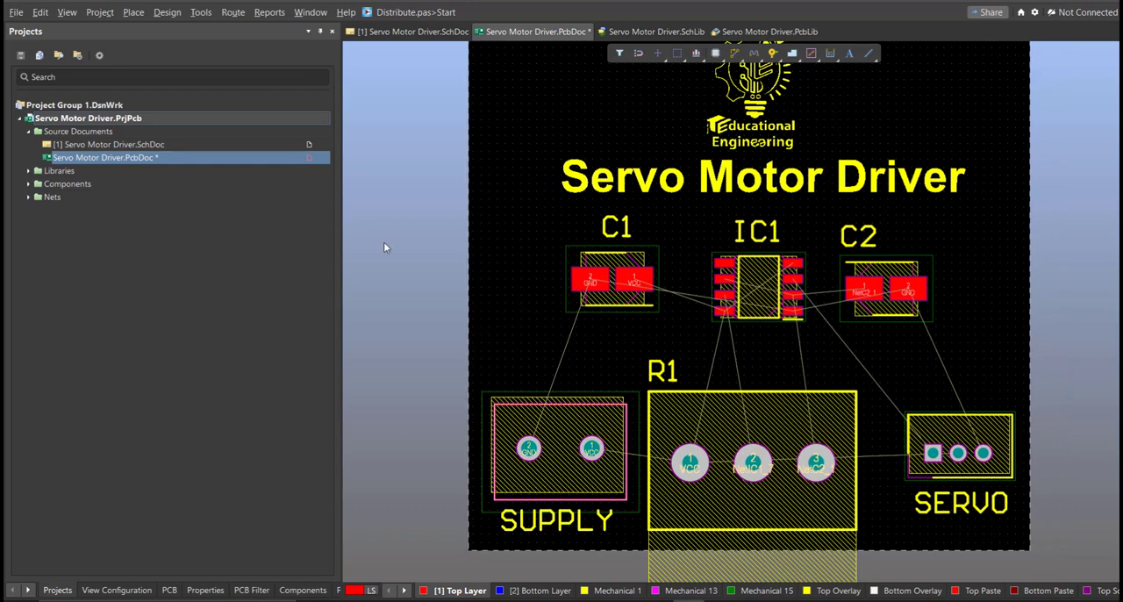
# Start Interactive Routing and route the GND track from SUPPLY pad 2 to C1 pad 2 on the Top Layer.
pyautogui.click(234, 14)
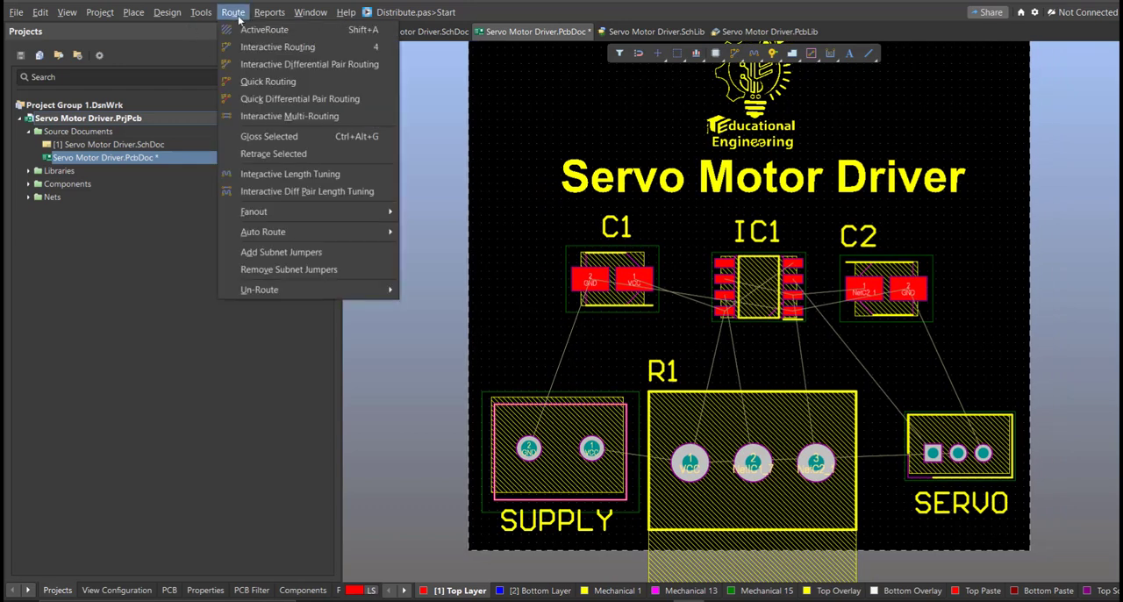
pyautogui.click(256, 48)
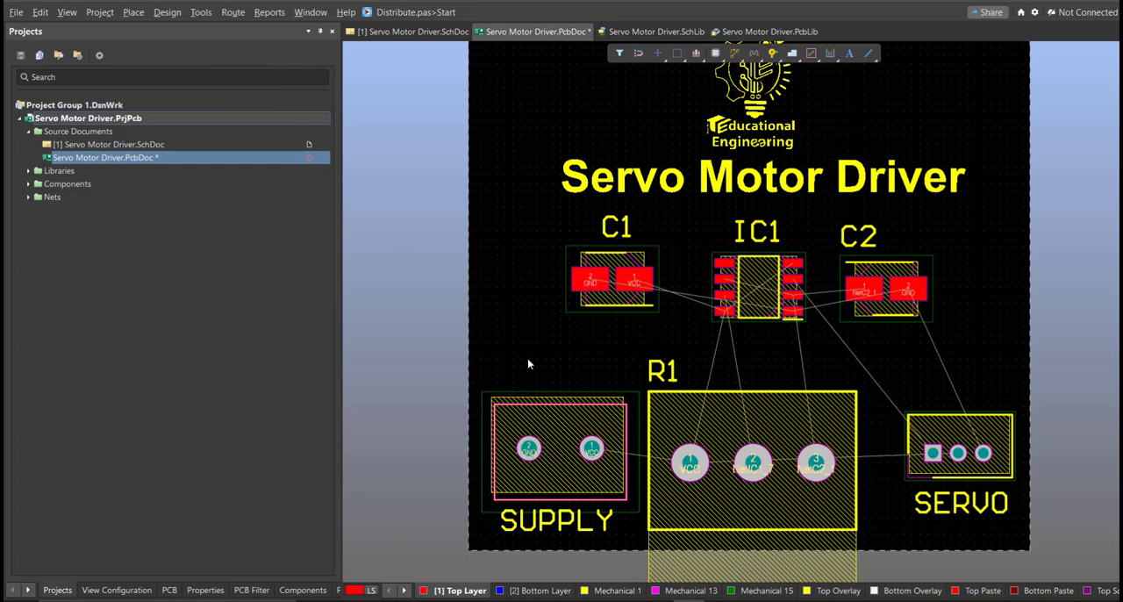
pyautogui.click(528, 448)
pyautogui.keyDown('ctrl'); pyautogui.scroll(2, 519, 340); pyautogui.keyUp('ctrl')
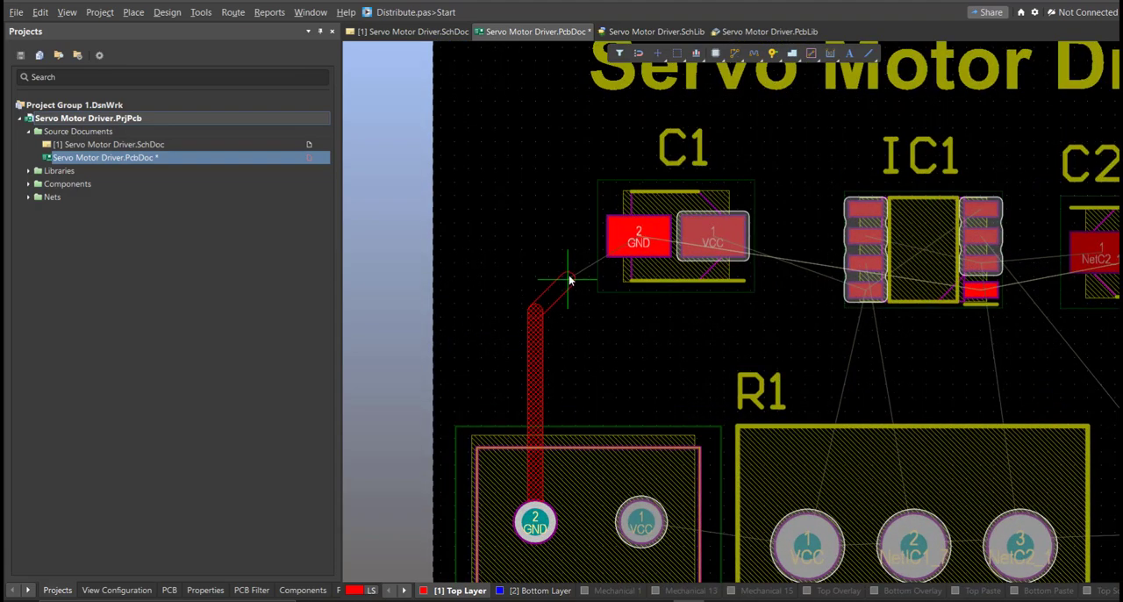
pyautogui.click(638, 242)
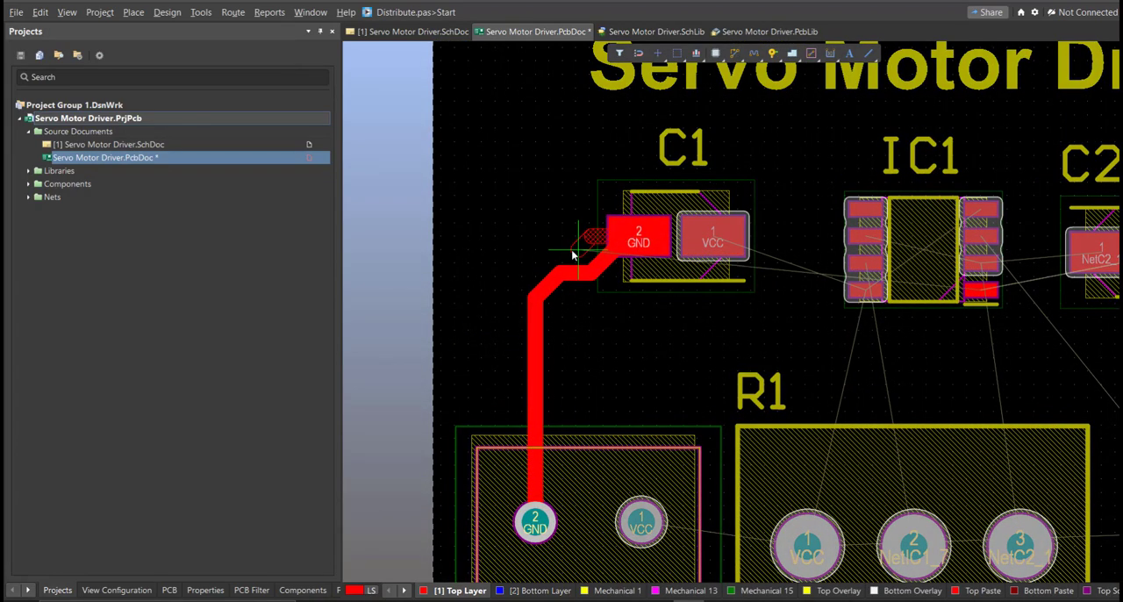
pyautogui.rightClick(531, 335)
# Route the VCC track from SUPPLY pad 1 to R1 pad 1 and on to IC1 pin 8.
pyautogui.moveTo(678, 421); pyautogui.dragTo(558, 281, button='right')
pyautogui.keyDown('ctrl'); pyautogui.scroll(-1, 584, 310); pyautogui.keyUp('ctrl')
pyautogui.click(501, 334)
pyautogui.click(653, 356)
pyautogui.moveTo(715, 356); pyautogui.dragTo(622, 380, button='right')
pyautogui.click(564, 377)
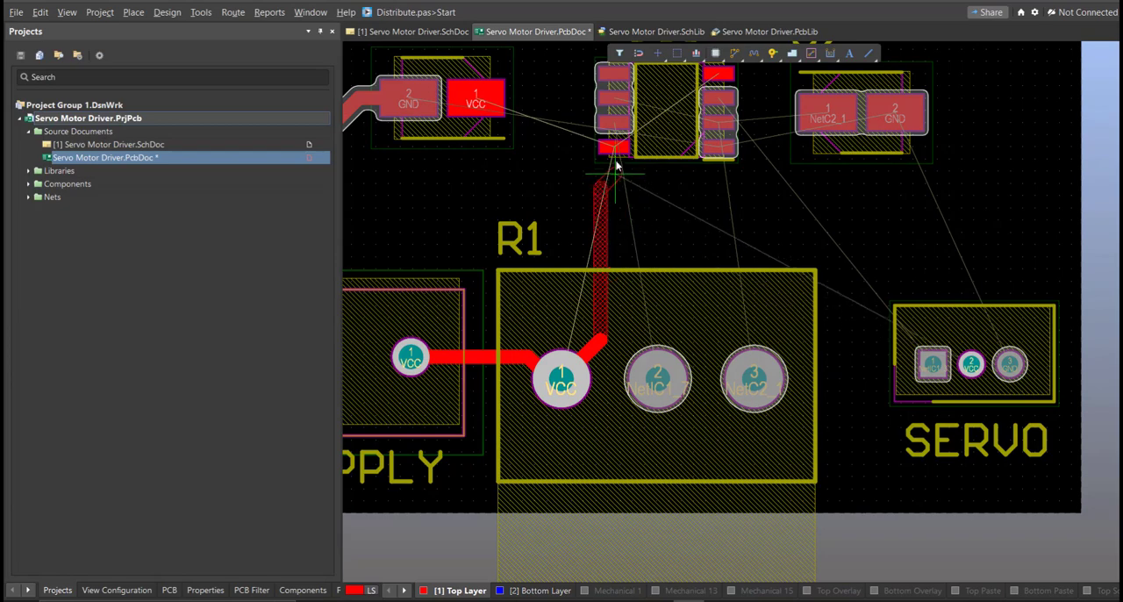
pyautogui.click(617, 151)
# Route R1 pad 2 to IC1 pin 7 and R1 pad 3 to IC1 pin 2 on the Top Layer.
pyautogui.click(657, 377)
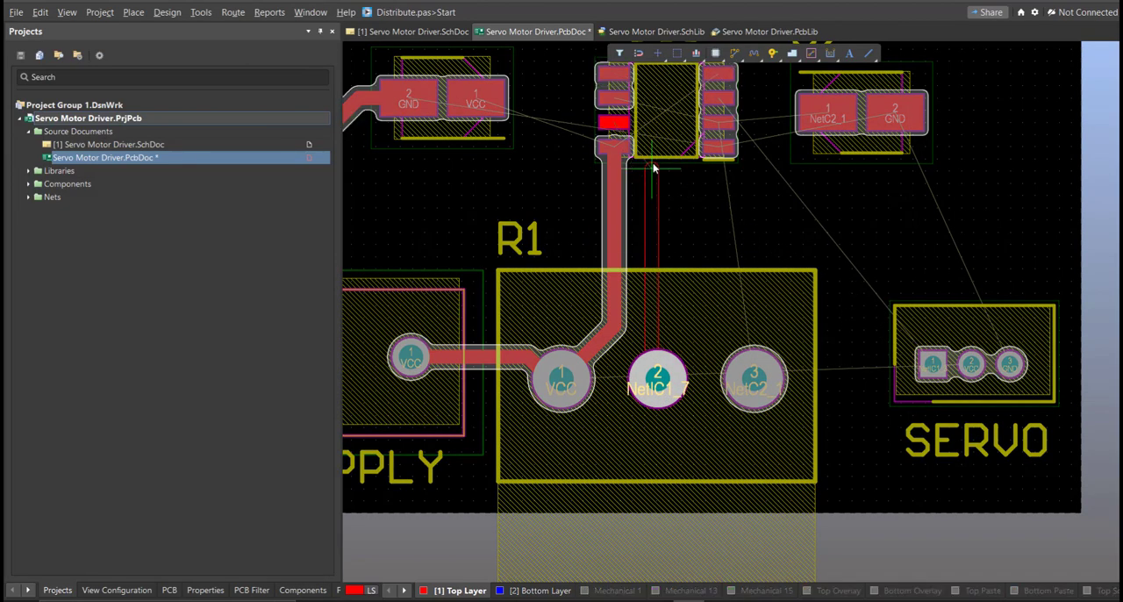
pyautogui.keyDown('ctrl'); pyautogui.scroll(1, 647, 137); pyautogui.keyUp('ctrl')
pyautogui.click(613, 128)
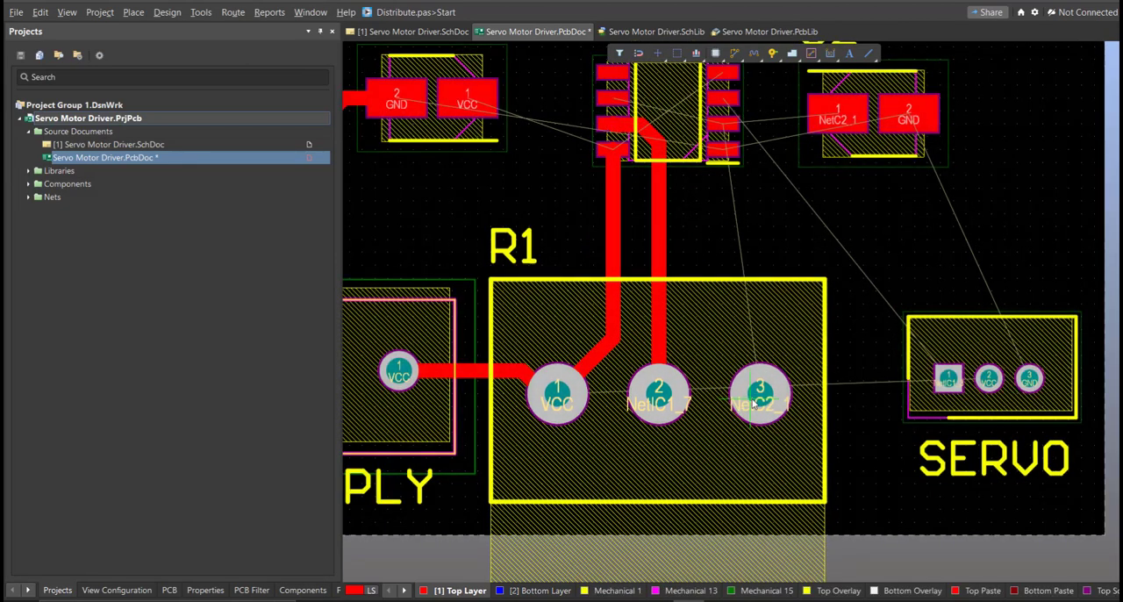
pyautogui.click(760, 390)
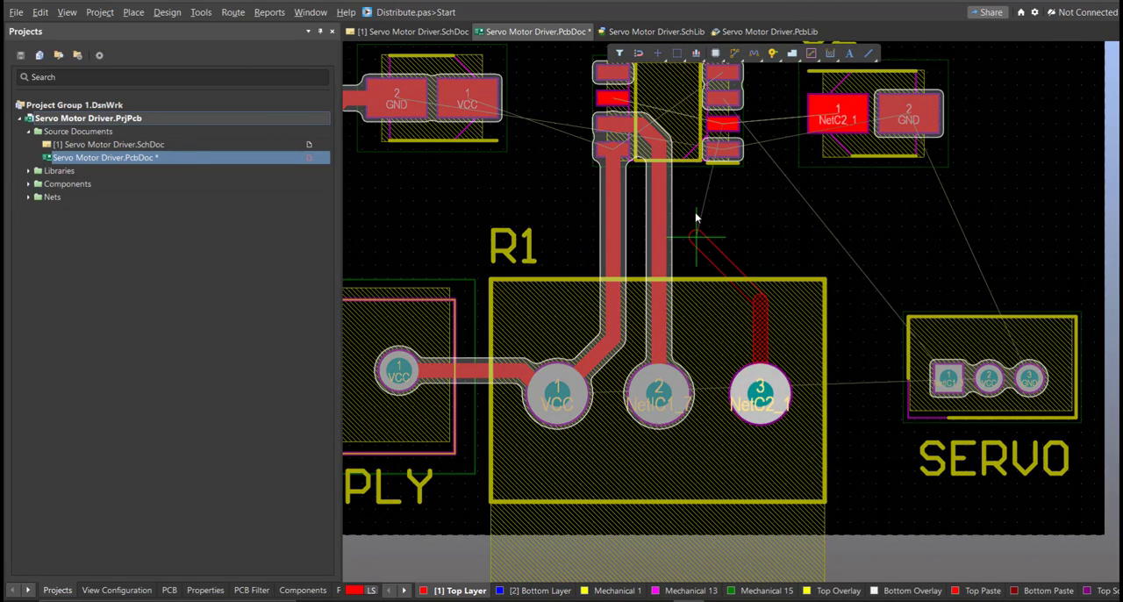
pyautogui.click(726, 144)
# Route IC1 pin 1 to C2's GND pad and IC1 pin 2 to C2's NetC2_1 pad.
pyautogui.click(727, 148)
pyautogui.click(908, 118)
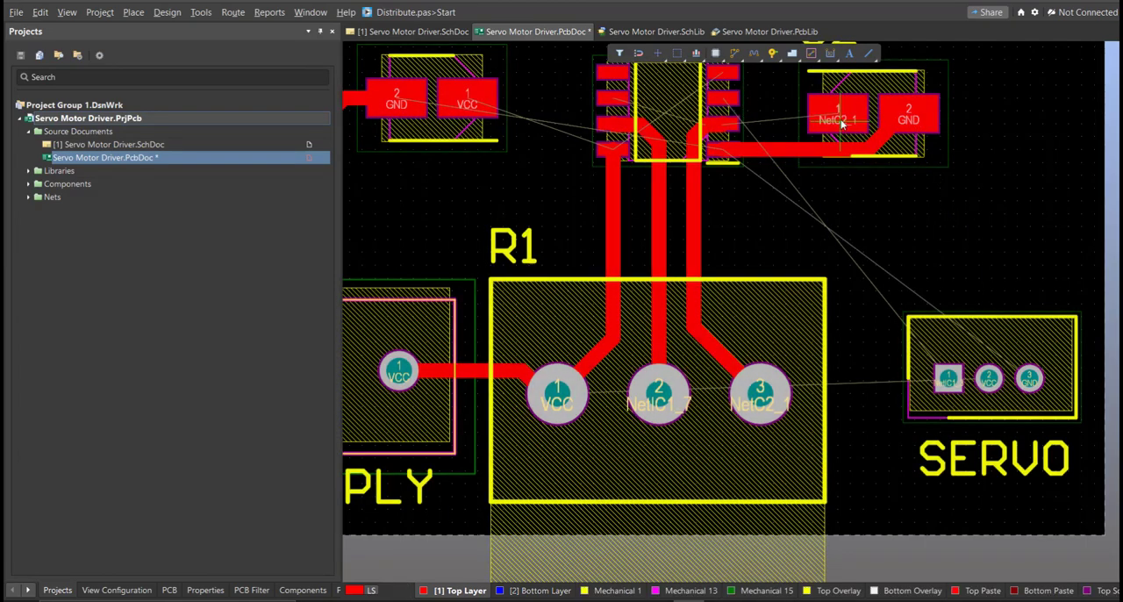
pyautogui.keyDown('ctrl'); pyautogui.scroll(2, 837, 123); pyautogui.keyUp('ctrl')
pyautogui.click(665, 135)
pyautogui.click(838, 124)
pyautogui.moveTo(685, 146); pyautogui.dragTo(843, 322, button='right')
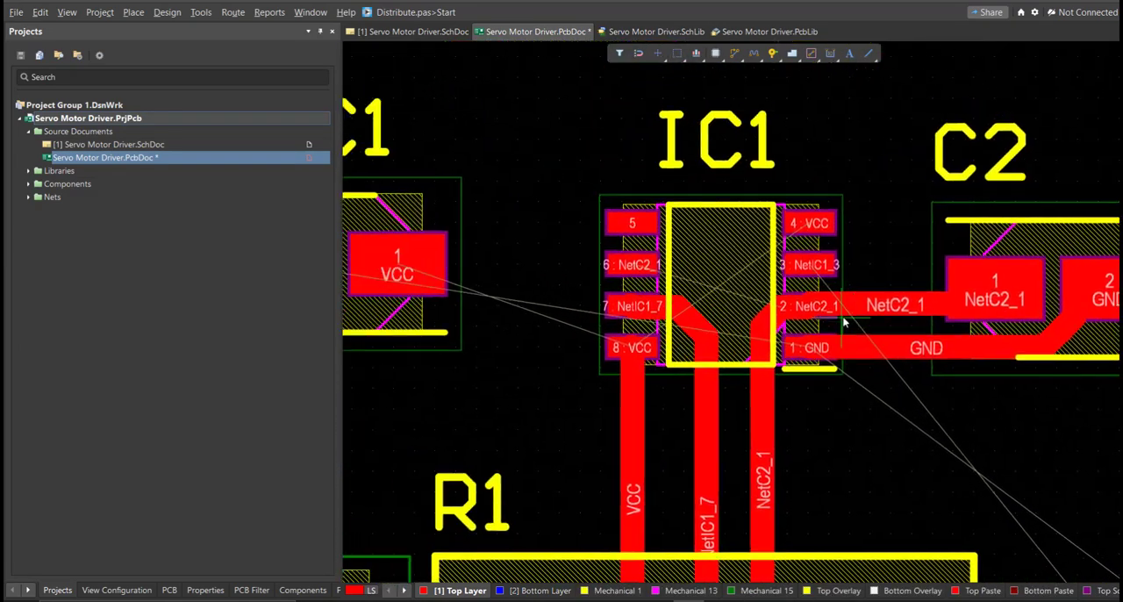
pyautogui.moveTo(633, 343); pyautogui.dragTo(867, 336, button='right')
pyautogui.click(861, 303)
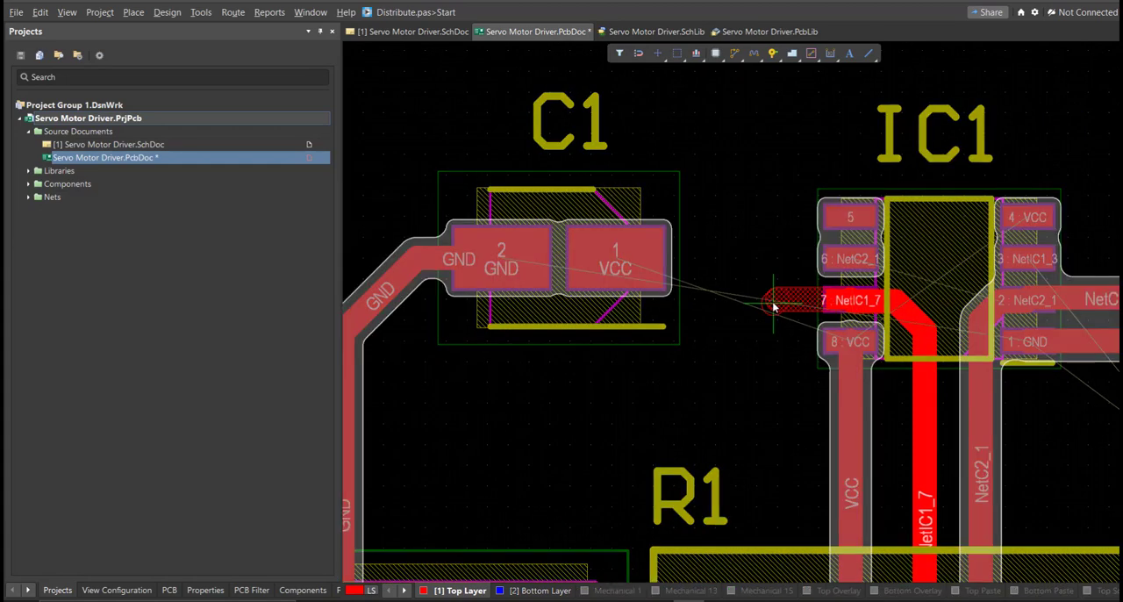
pyautogui.keyDown('ctrl'); pyautogui.scroll(-3, 840, 304); pyautogui.keyUp('ctrl')
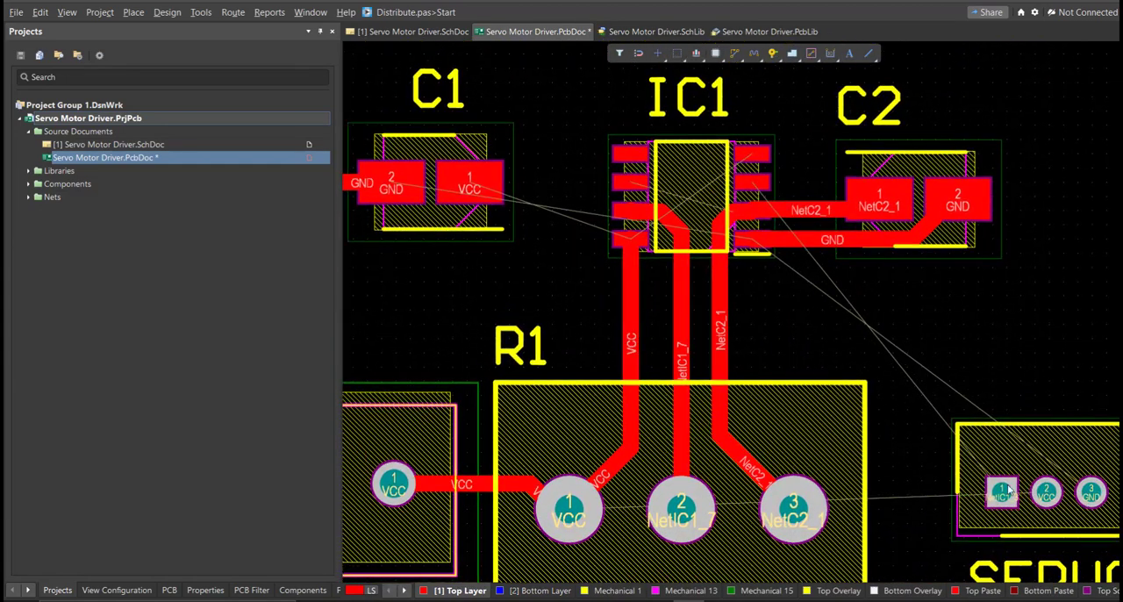
# Route the NetIC1_3 track from SERVO pad 1 around the outside of C2 to IC1 pin 3.
pyautogui.click(995, 493)
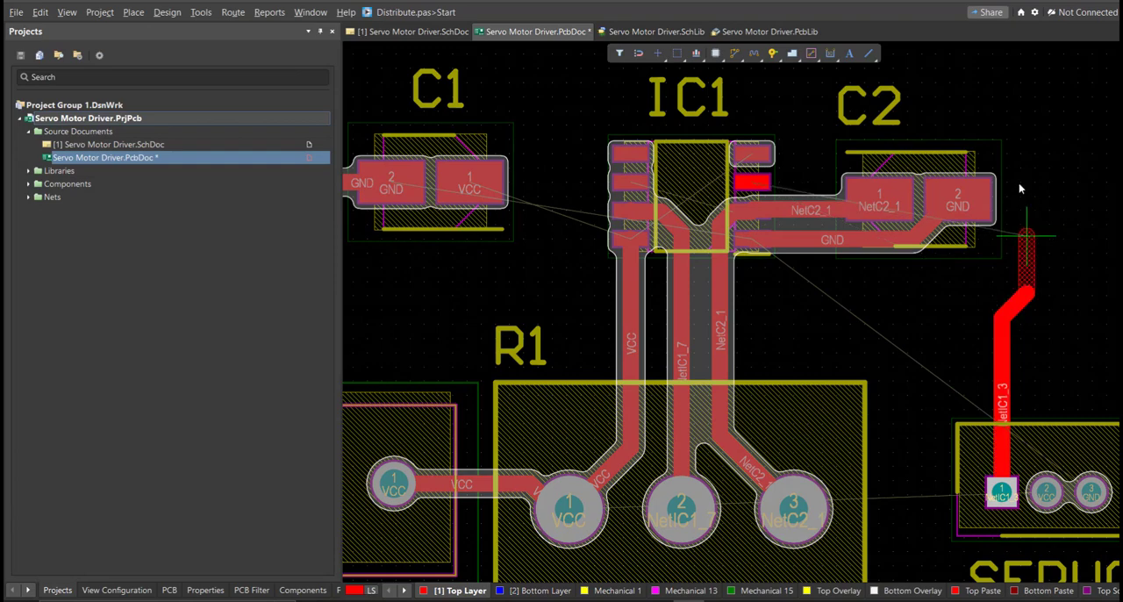
pyautogui.keyDown('ctrl'); pyautogui.scroll(2, 766, 177); pyautogui.keyUp('ctrl')
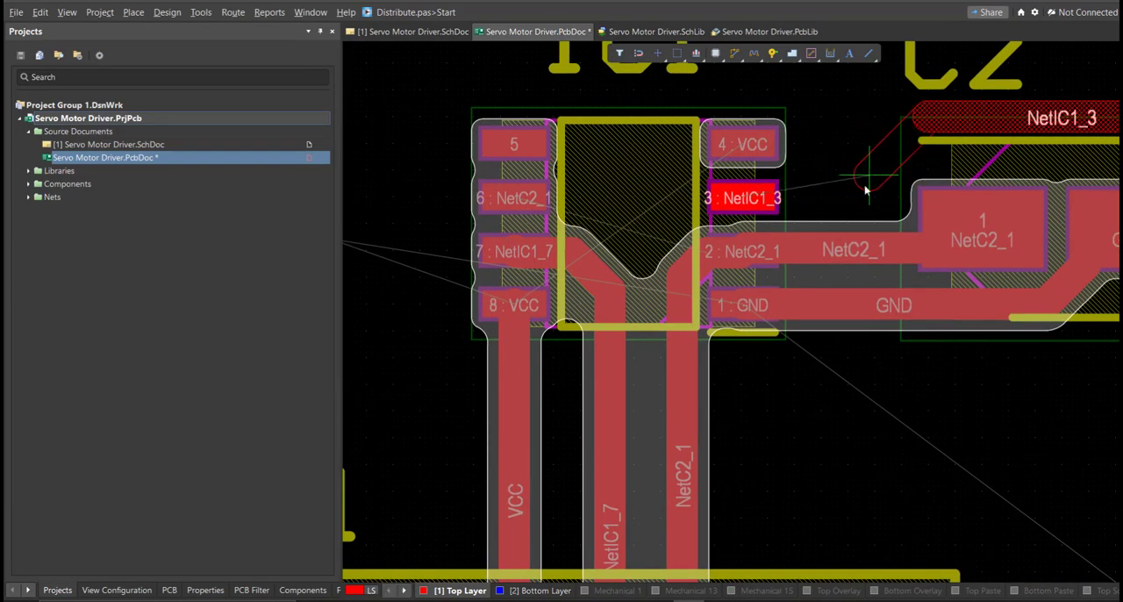
pyautogui.click(873, 185)
# Route C1's VCC pad to IC1 pin 8, and route a second VCC track above the IC to IC1 pin 4.
pyautogui.moveTo(591, 261); pyautogui.dragTo(982, 301, button='right')
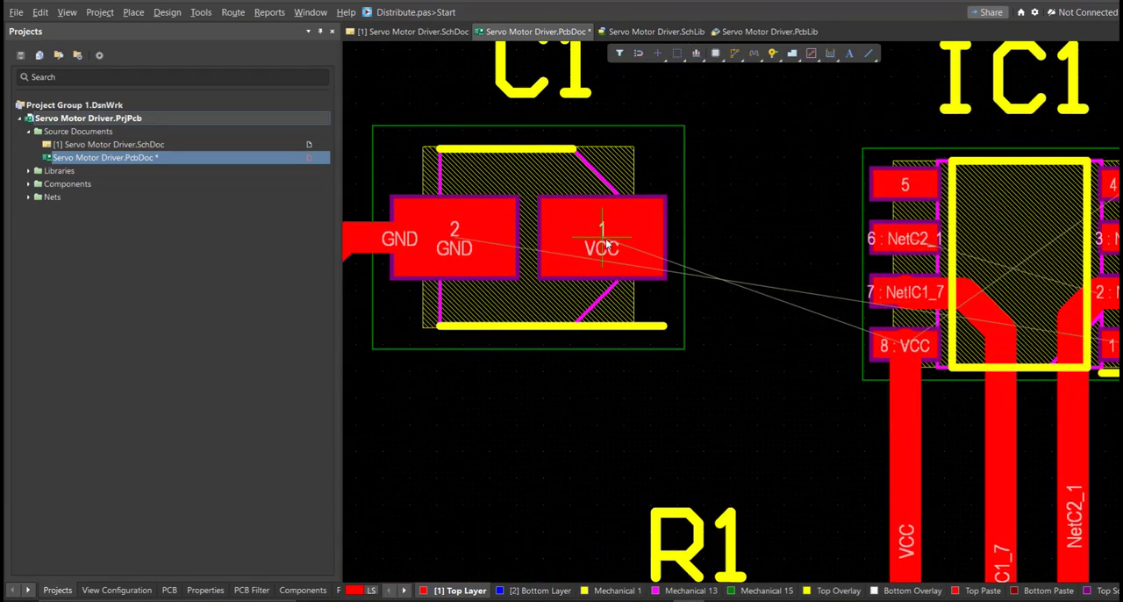
pyautogui.click(606, 244)
pyautogui.click(906, 345)
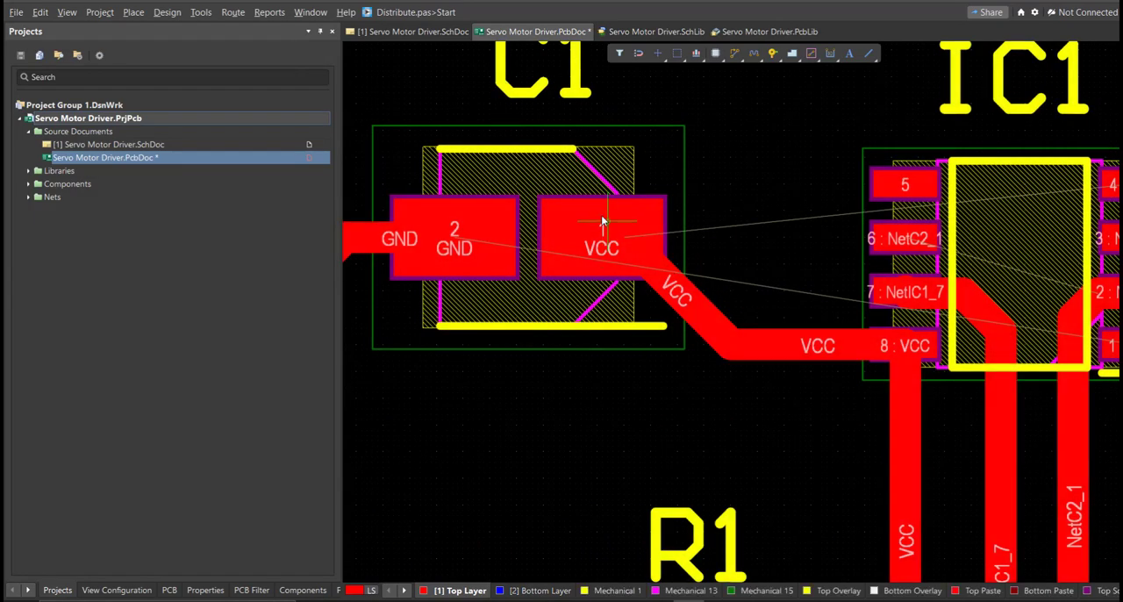
pyautogui.keyDown('ctrl'); pyautogui.scroll(-2, 600, 218); pyautogui.keyUp('ctrl')
pyautogui.click(598, 224)
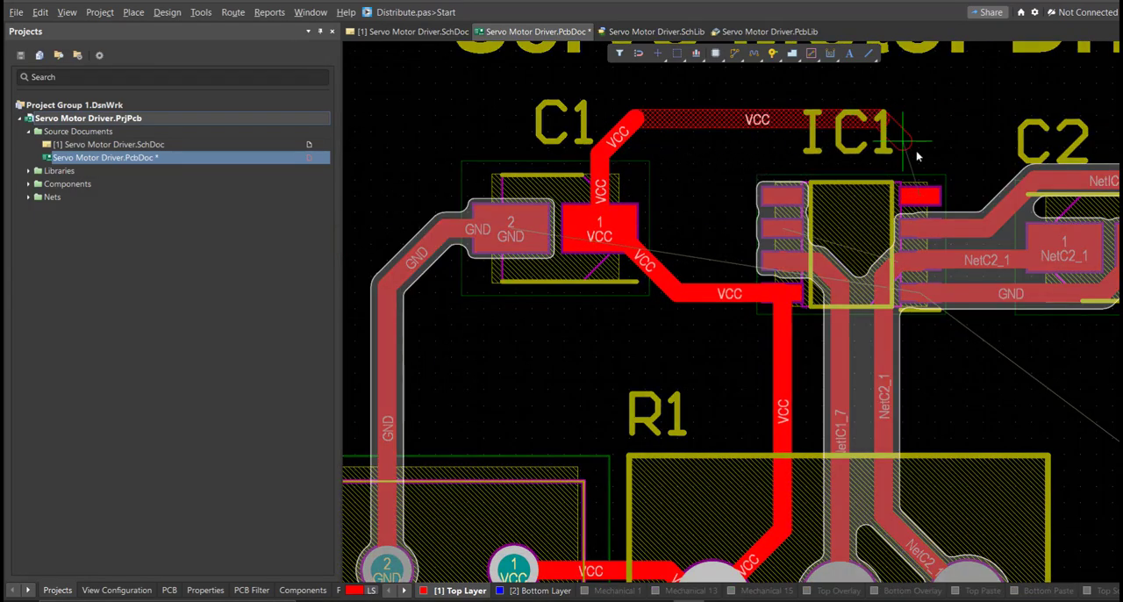
pyautogui.click(921, 194)
pyautogui.keyDown('ctrl'); pyautogui.scroll(1, 515, 261); pyautogui.keyUp('ctrl')
pyautogui.click(515, 223)
pyautogui.keyDown('ctrl'); pyautogui.scroll(-3, 525, 284); pyautogui.keyUp('ctrl')
pyautogui.moveTo(530, 276); pyautogui.dragTo(484, 167, button='right')
pyautogui.rightClick(495, 200)
# Route GND from SUPPLY pad 2 beneath R1's pads to SERVO pad 3, rerouting it closer to the board's lower edge.
pyautogui.click(394, 374)
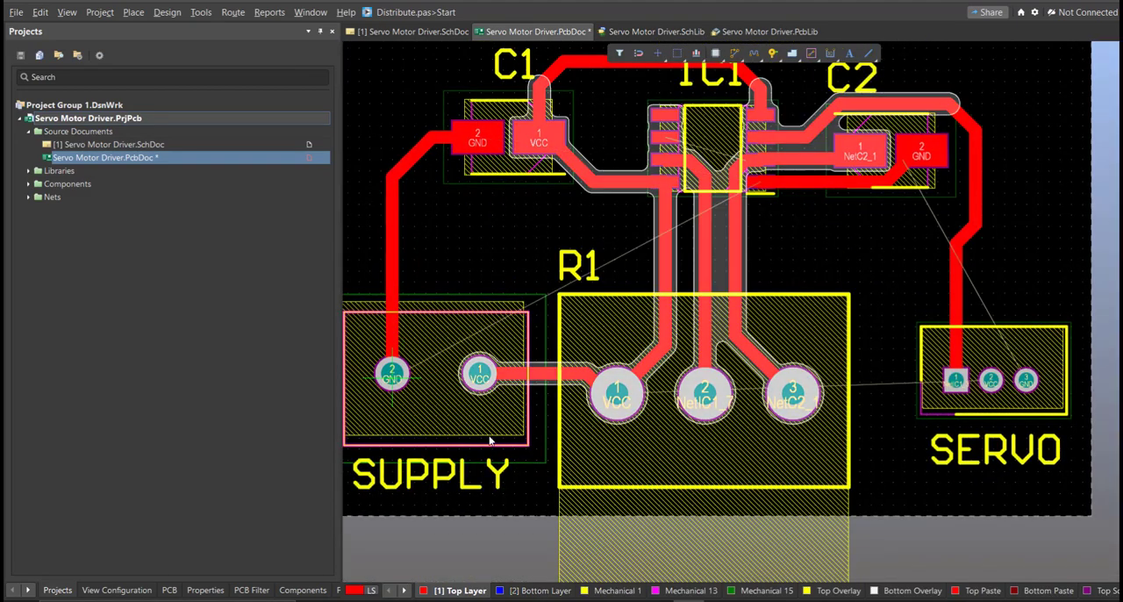
pyautogui.click(1026, 379)
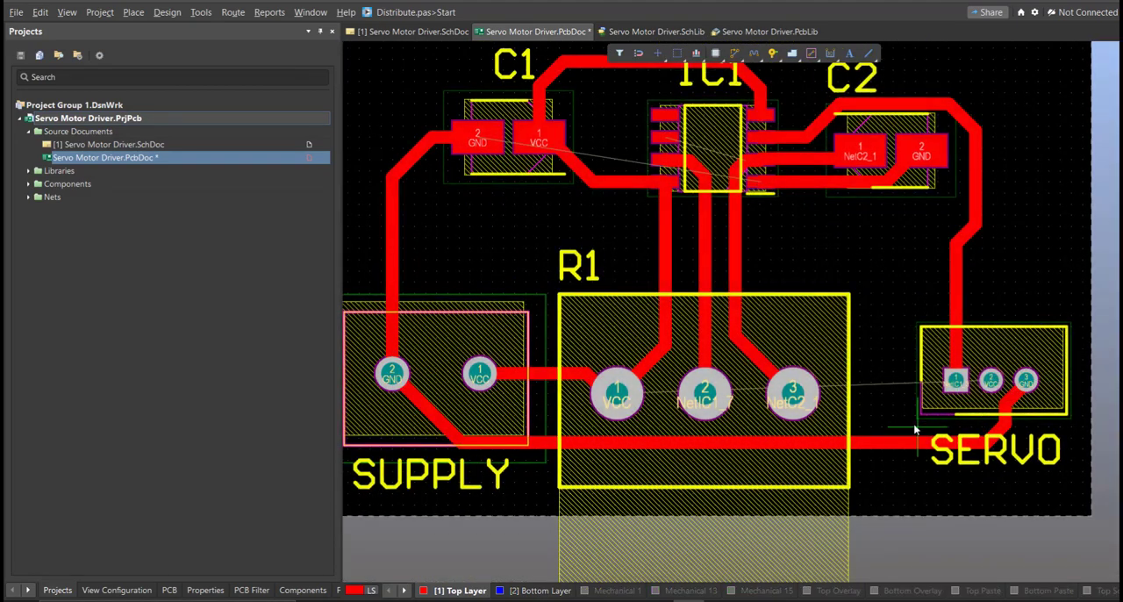
pyautogui.keyDown('ctrl'); pyautogui.scroll(2, 562, 416); pyautogui.keyUp('ctrl')
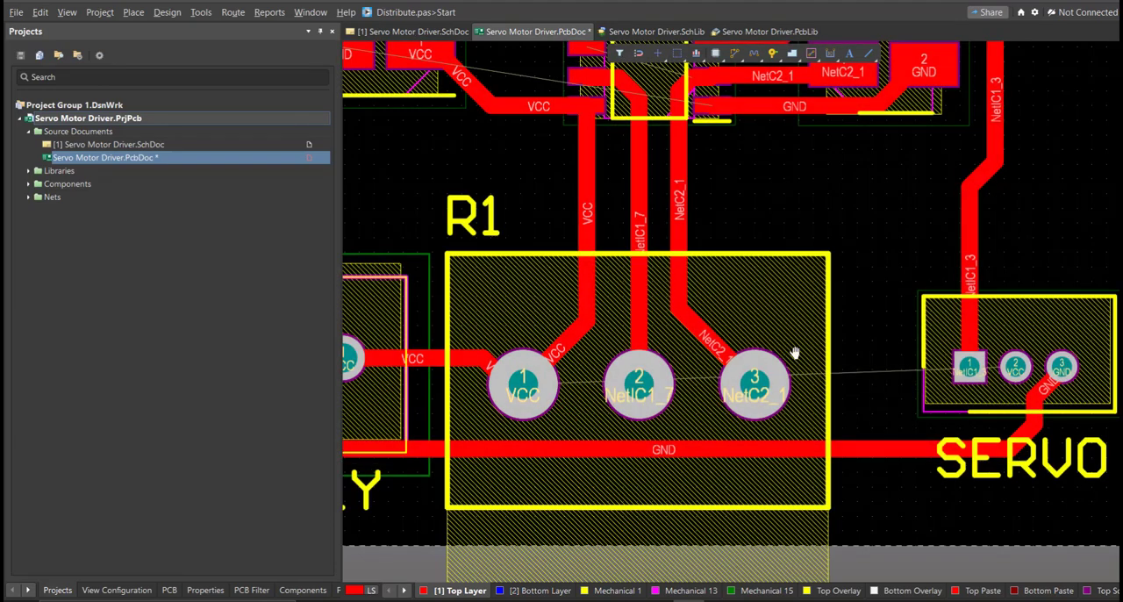
pyautogui.keyDown('ctrl'); pyautogui.scroll(-2, 558, 400); pyautogui.keyUp('ctrl')
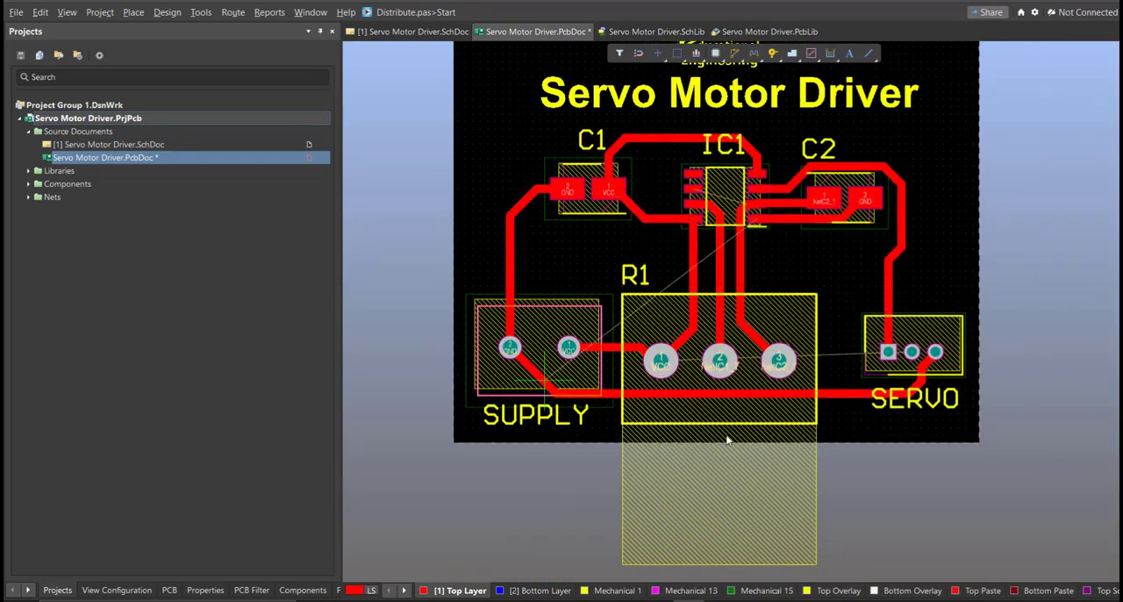
pyautogui.keyDown('ctrl'); pyautogui.scroll(2, 800, 417); pyautogui.keyUp('ctrl')
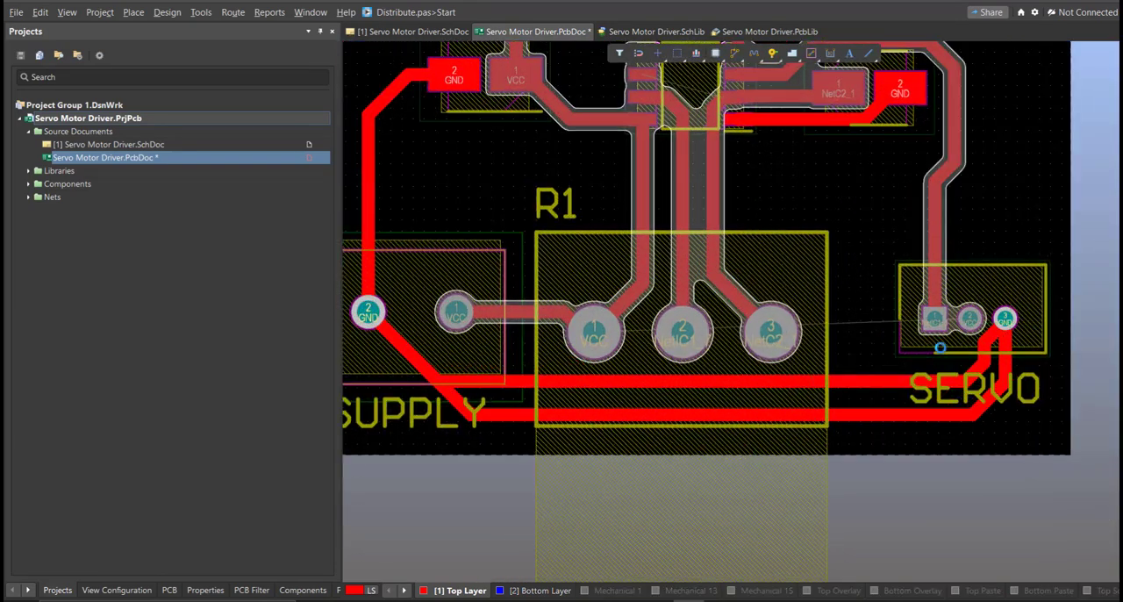
# Route the VCC track from R1 pad 1 to SERVO pad 2, running above the lower GND track.
pyautogui.click(594, 331)
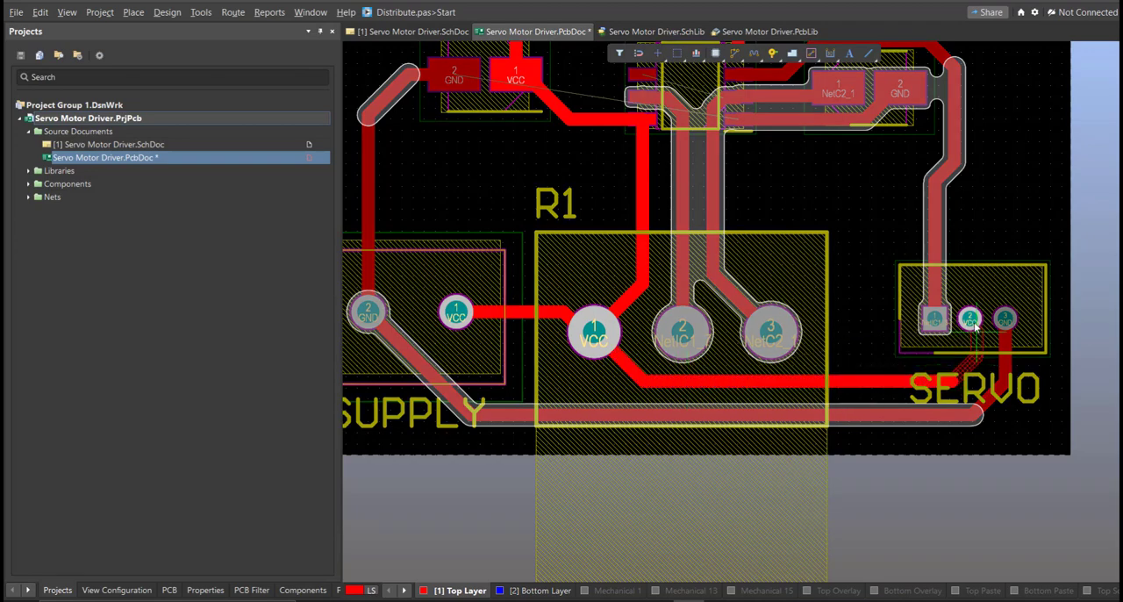
pyautogui.click(972, 321)
pyautogui.scroll(3, 827, 351)
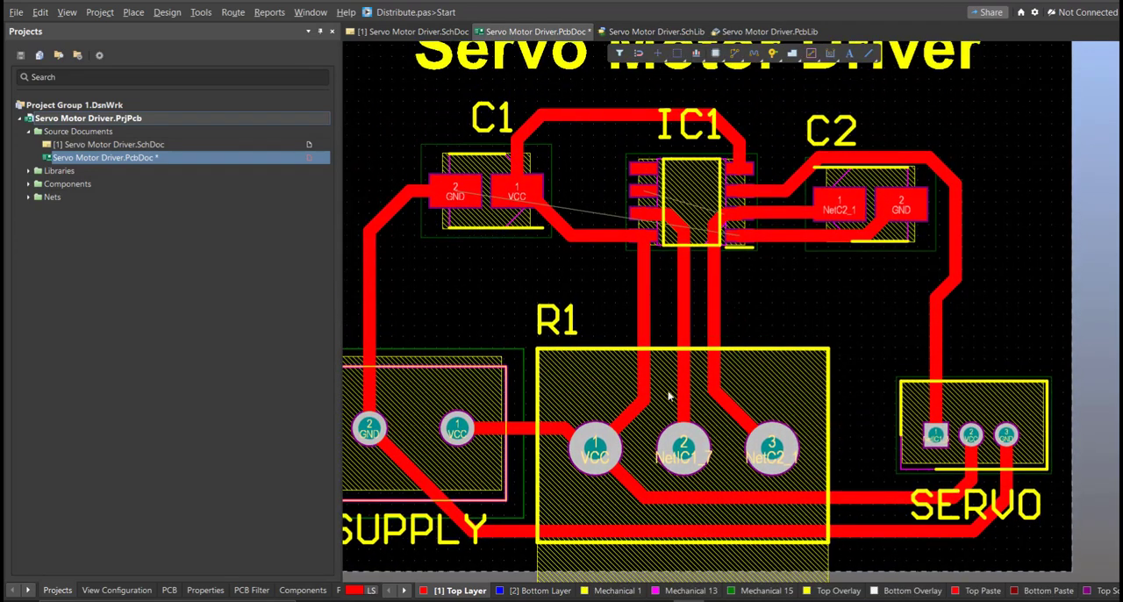
pyautogui.keyDown('ctrl'); pyautogui.scroll(2, 668, 396); pyautogui.keyUp('ctrl')
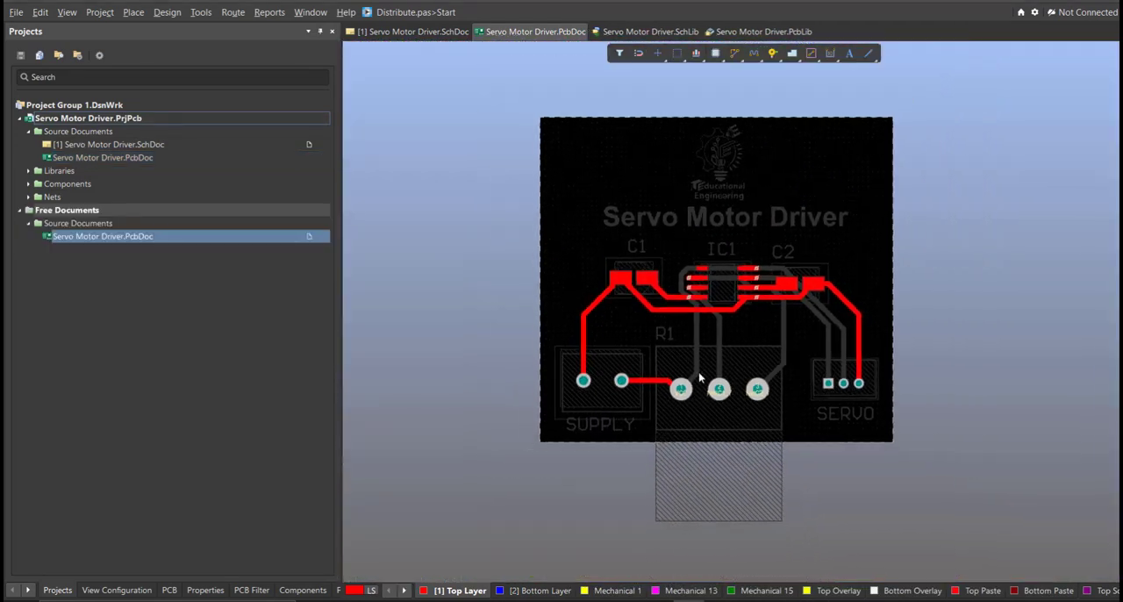
# Switch the routed board to the 3D view and inspect the component models from several angles.
pyautogui.press('3')
pyautogui.moveTo(684, 371); pyautogui.dragTo(684, 321, button='right')
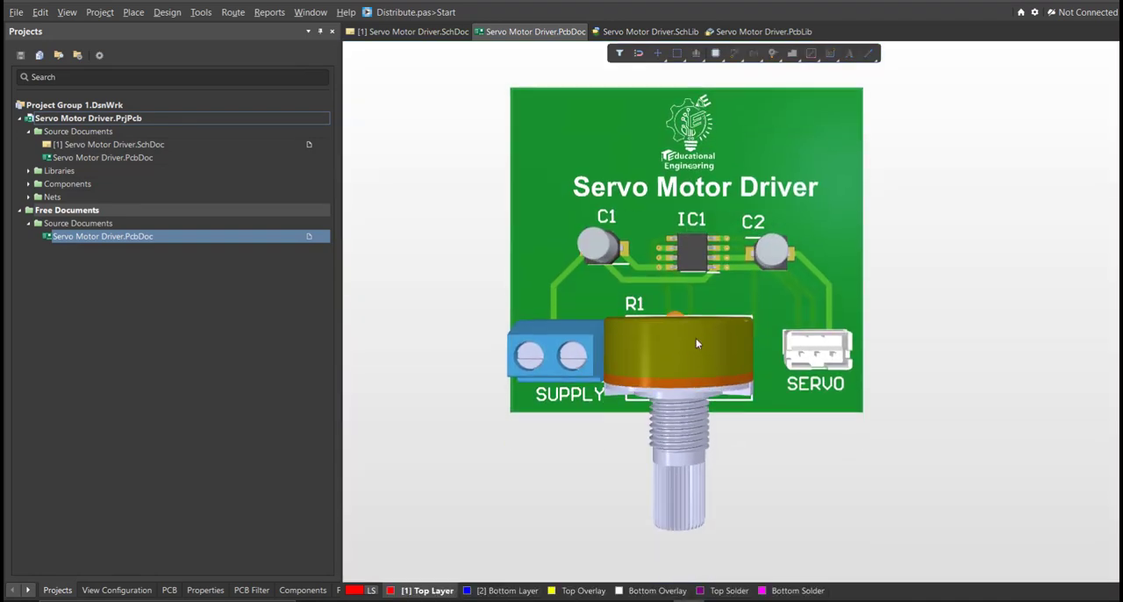
pyautogui.keyDown('shift'); pyautogui.moveTo(700, 356); pyautogui.dragTo(667, 255, button='right'); pyautogui.keyUp('shift')
pyautogui.moveTo(888, 351); pyautogui.dragTo(888, 348, button='middle')
pyautogui.keyDown('shift'); pyautogui.moveTo(665, 322); pyautogui.dragTo(881, 232, button='right'); pyautogui.keyUp('shift')
pyautogui.keyDown('shift'); pyautogui.moveTo(656, 283); pyautogui.dragTo(656, 402, button='right'); pyautogui.keyUp('shift')
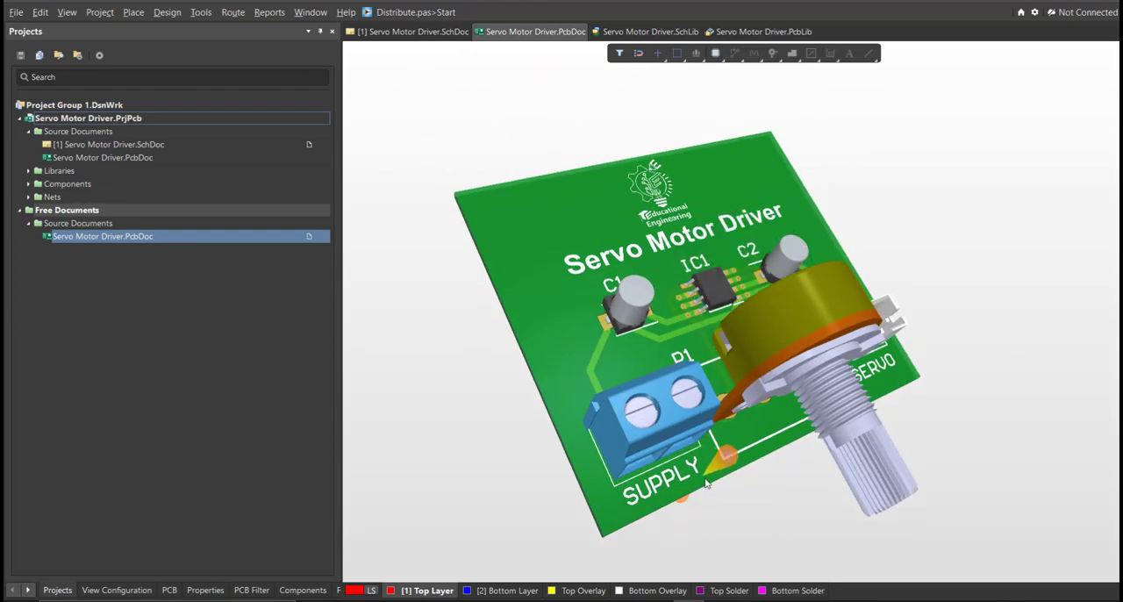
pyautogui.moveTo(782, 489)
pyautogui.keyDown('shift'); pyautogui.mouseDown(button='right')
pyautogui.moveTo(763, 488)
pyautogui.moveTo(808, 475)
pyautogui.mouseUp(button='right'); pyautogui.keyUp('shift')
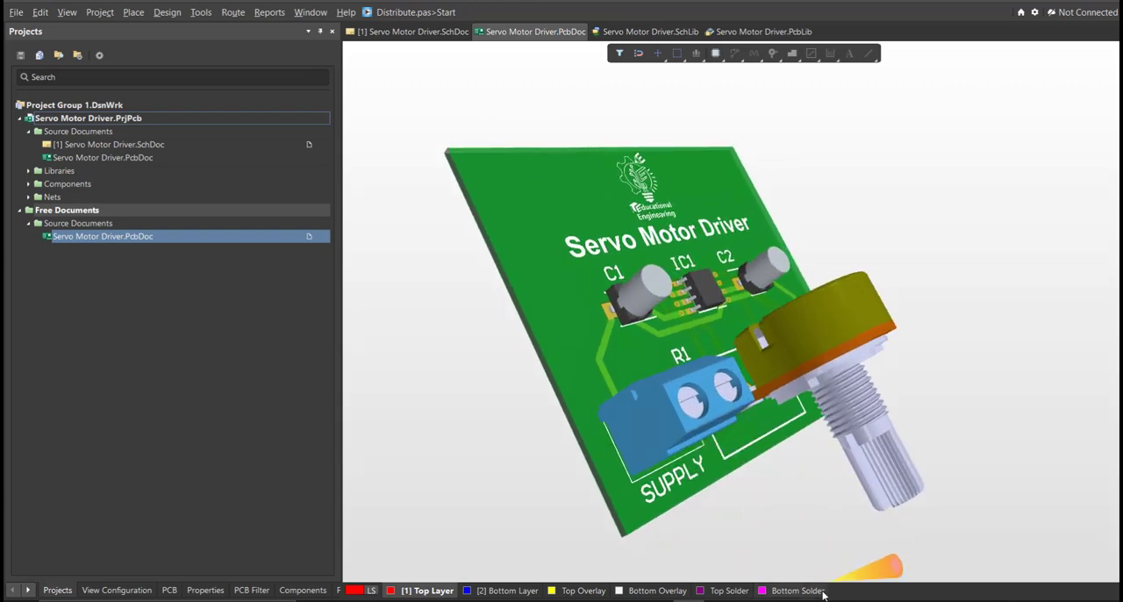